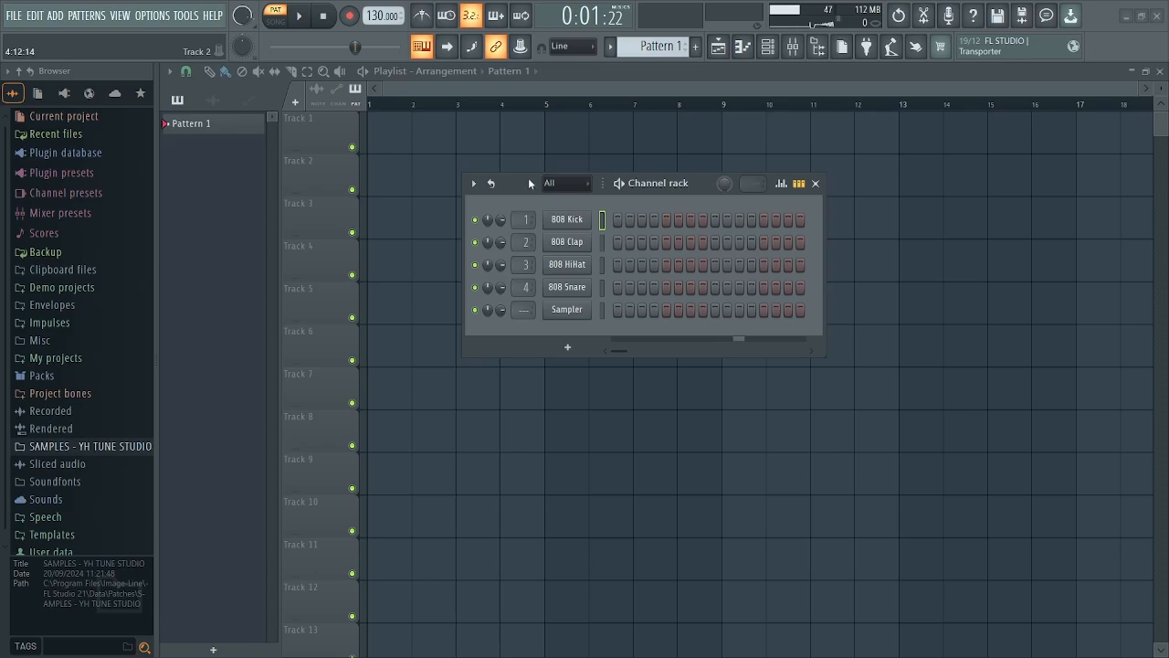
Move the Channel rack lower over the playlist and close it
drag(528, 183, 529, 247)
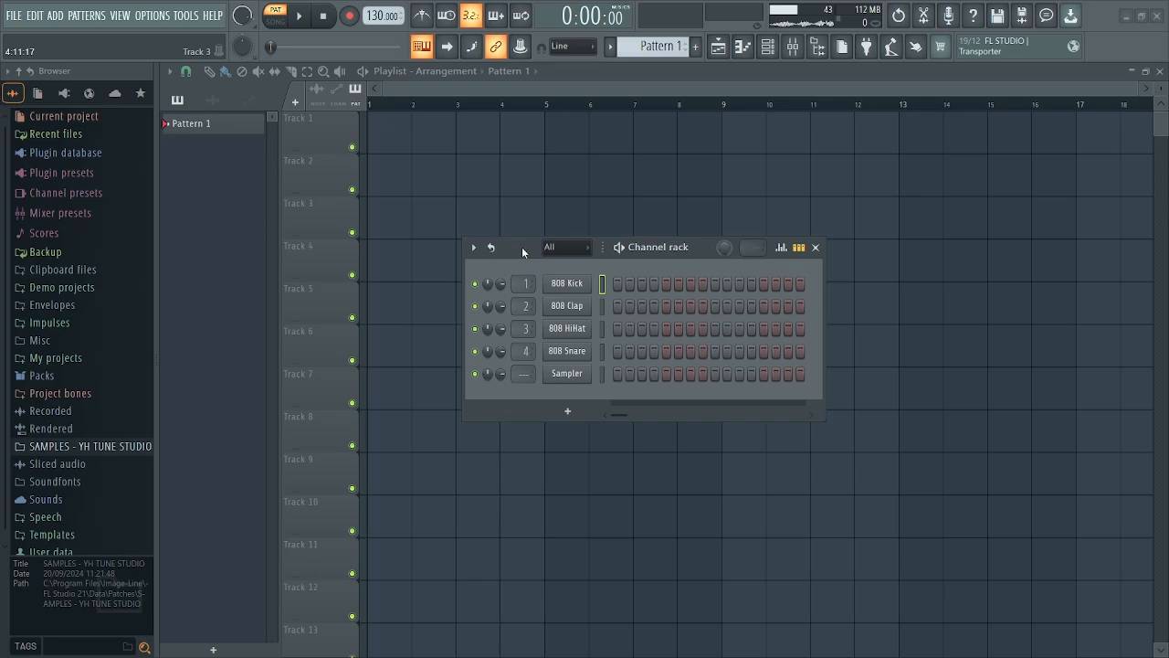
drag(521, 246, 472, 367)
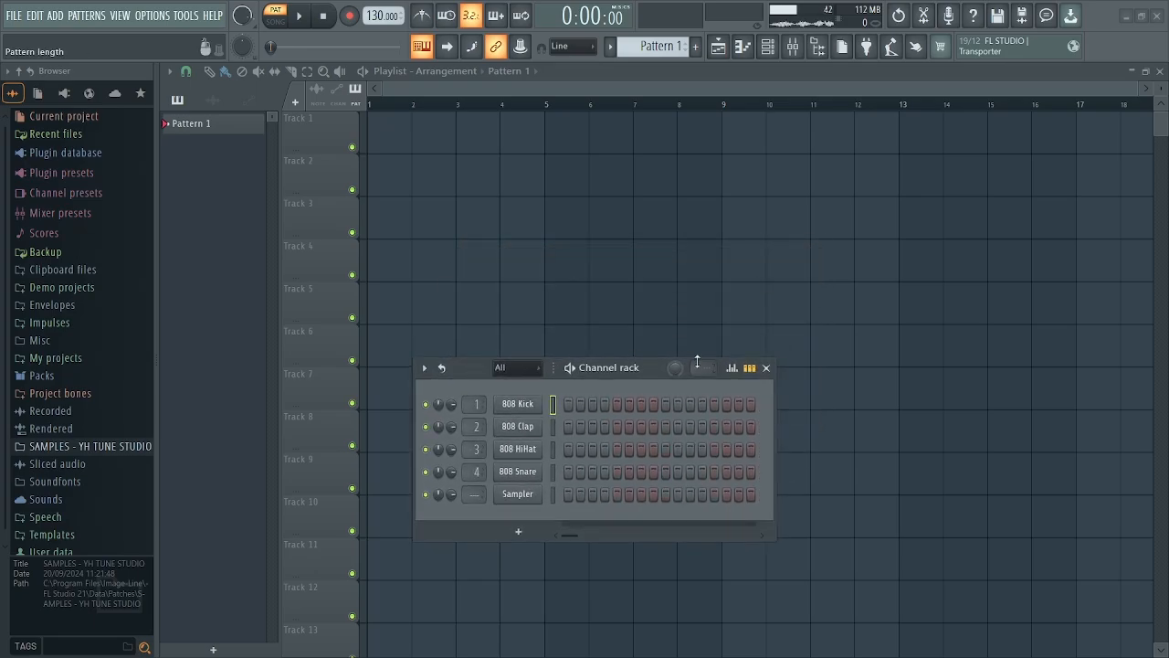
click(766, 367)
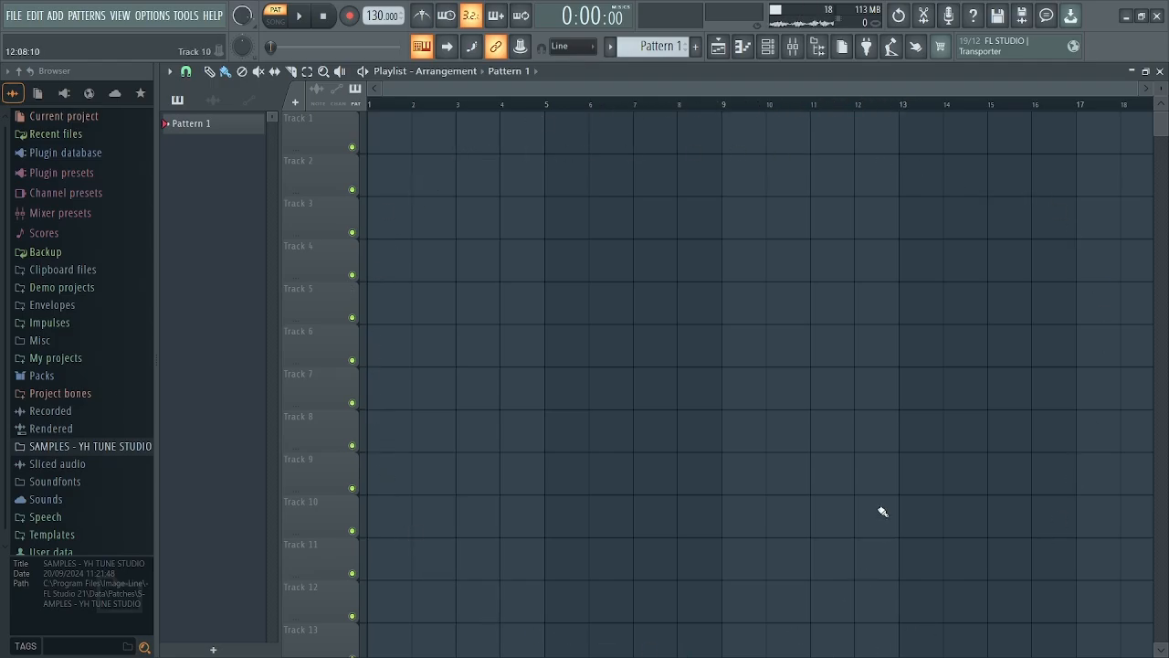
Place Pattern 1 clips on Track 1 at bars 2, 4 and 5, Track 2 at bar 8, Track 4 at bar 9 and Track 3 at bar 10
click(425, 151)
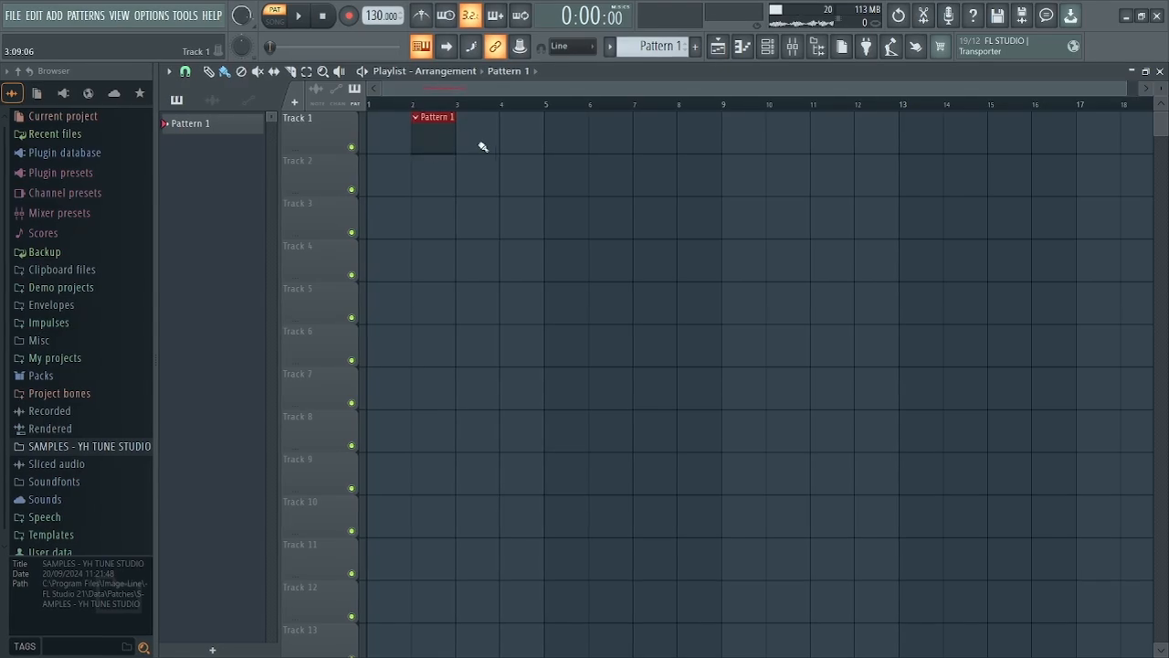
click(534, 144)
click(559, 146)
click(681, 166)
click(724, 258)
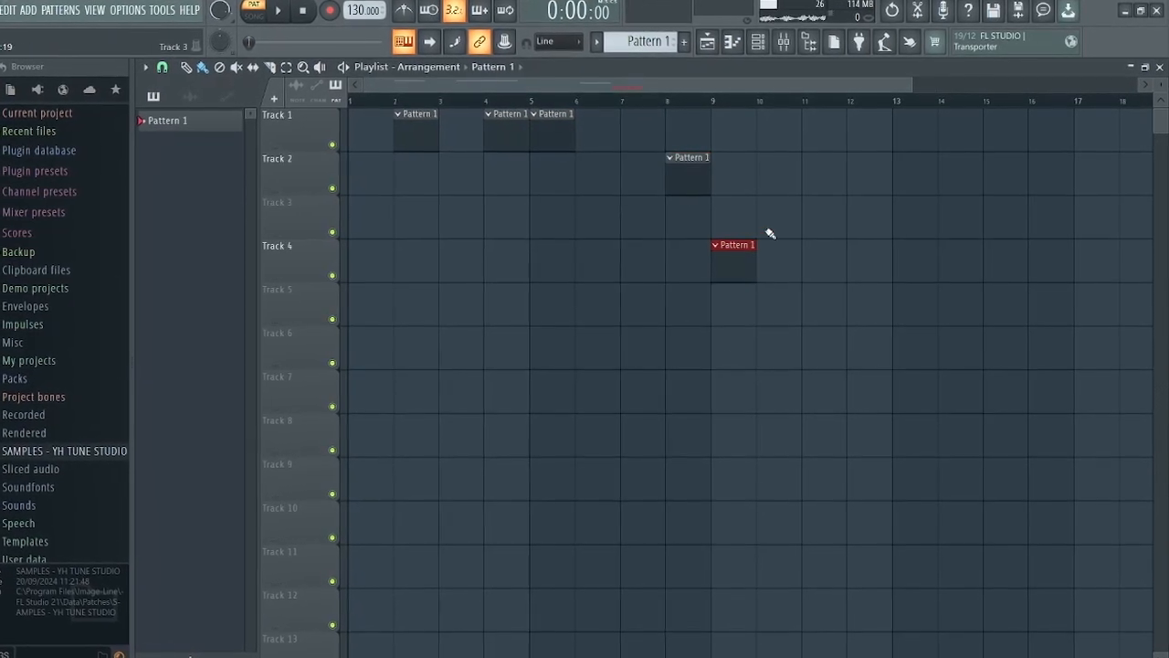
click(772, 219)
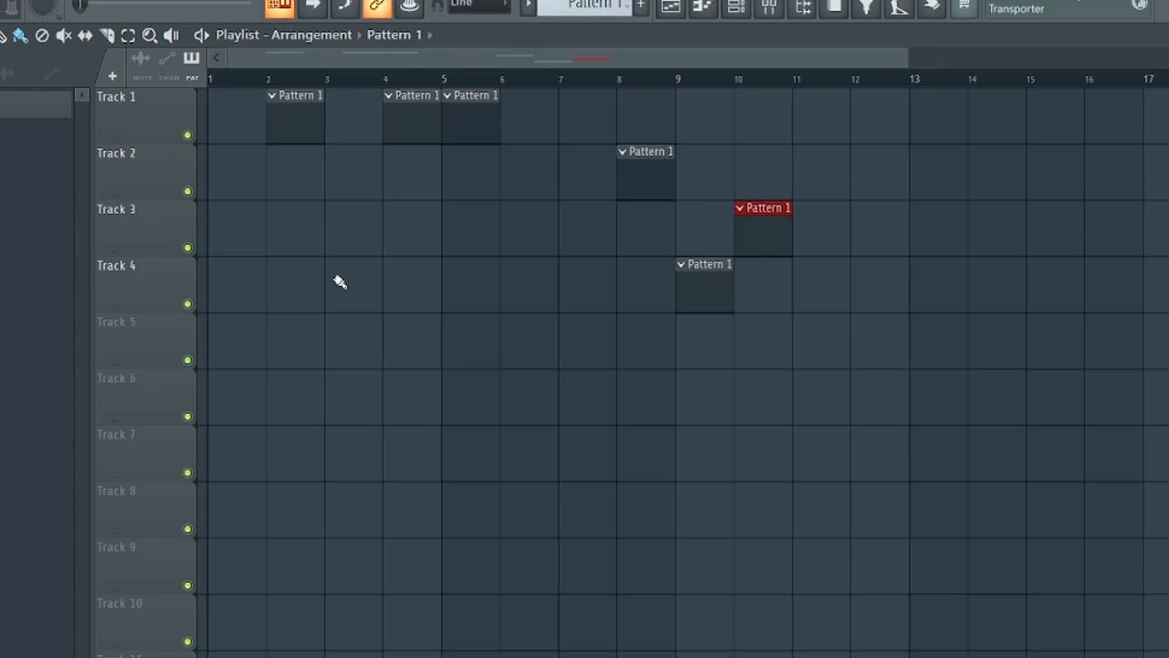
Delete all six Pattern 1 clips from Tracks 1 to 4 of the playlist
right_click(719, 291)
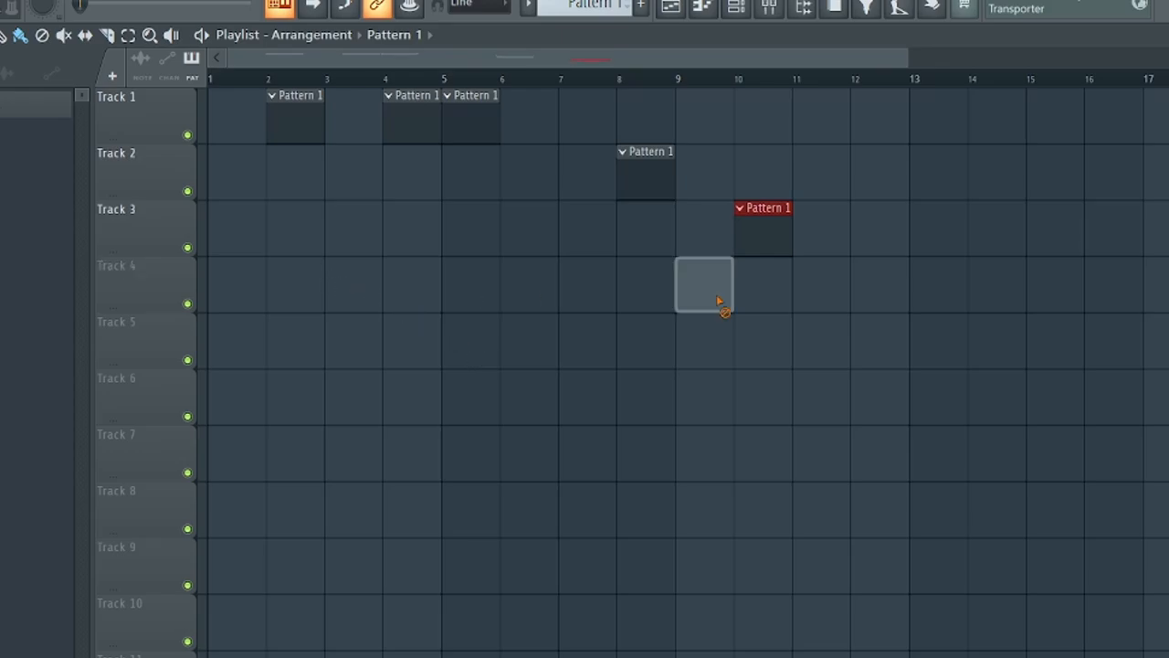
right_click(764, 235)
right_click(659, 183)
right_click(489, 119)
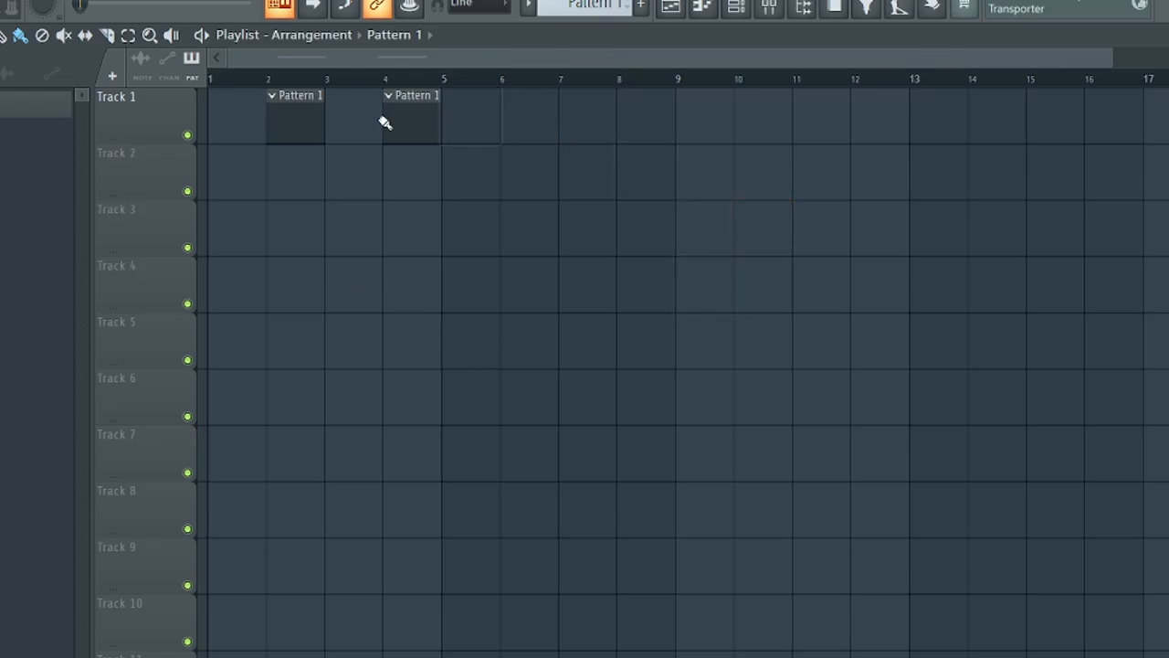
right_click(384, 121)
right_click(302, 137)
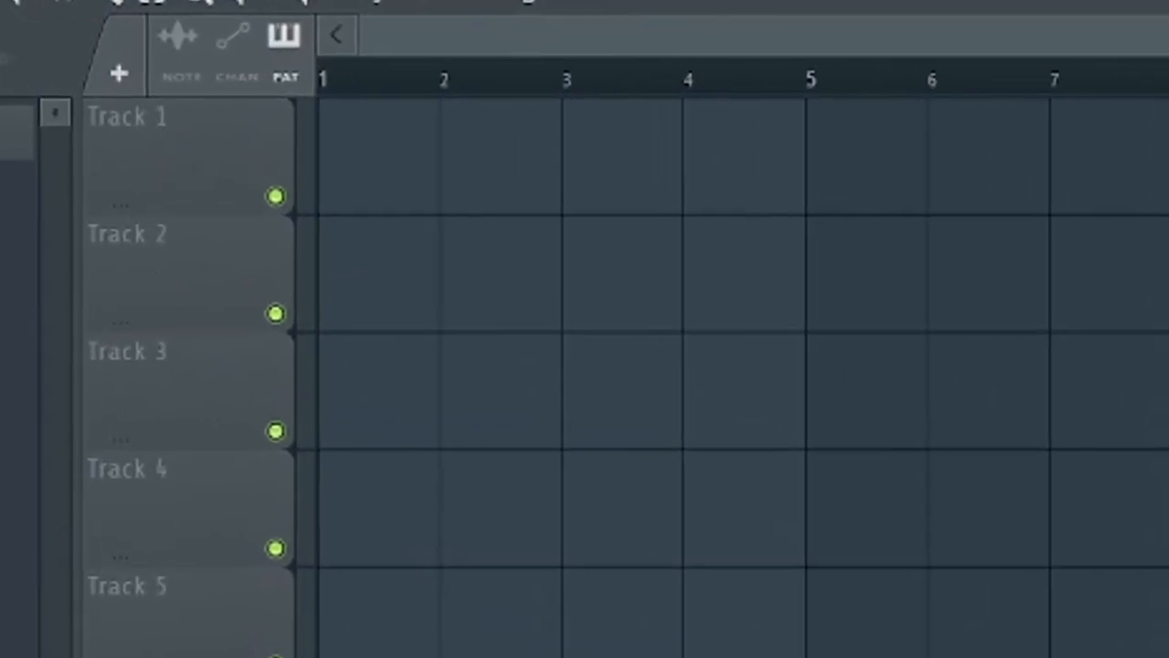
Place Pattern 1 clips at bar 2 on Tracks 1 and 2 and delete both again
click(580, 203)
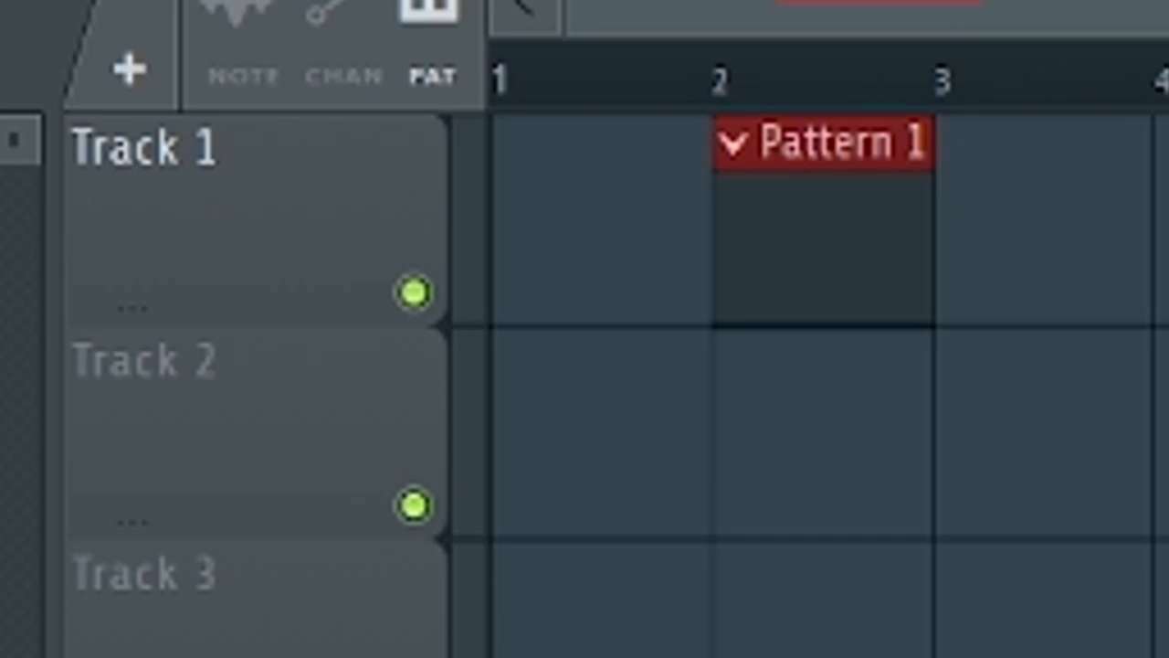
click(673, 496)
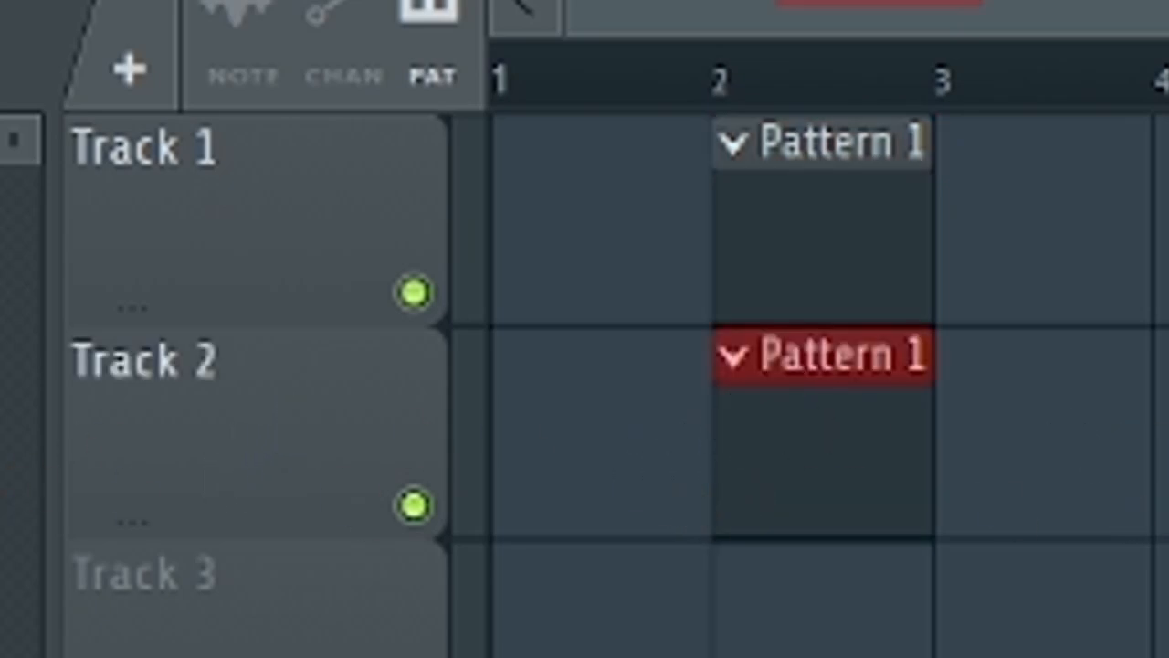
right_click(848, 352)
right_click(835, 241)
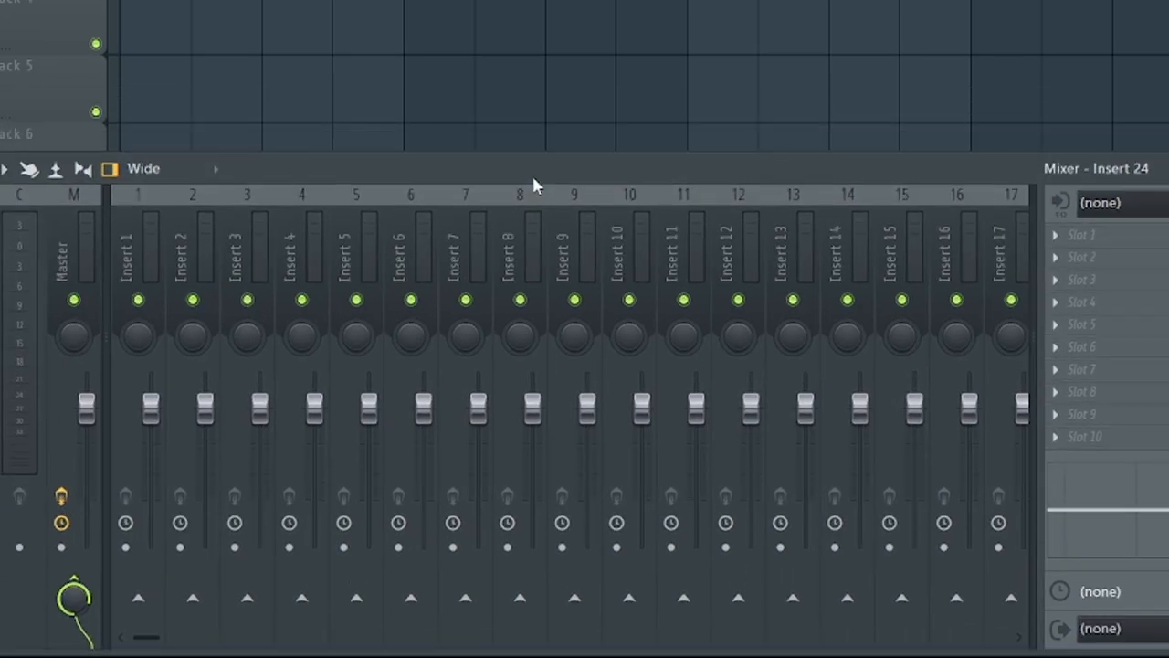
Move the Mixer window slightly higher over the playlist
drag(535, 185, 537, 164)
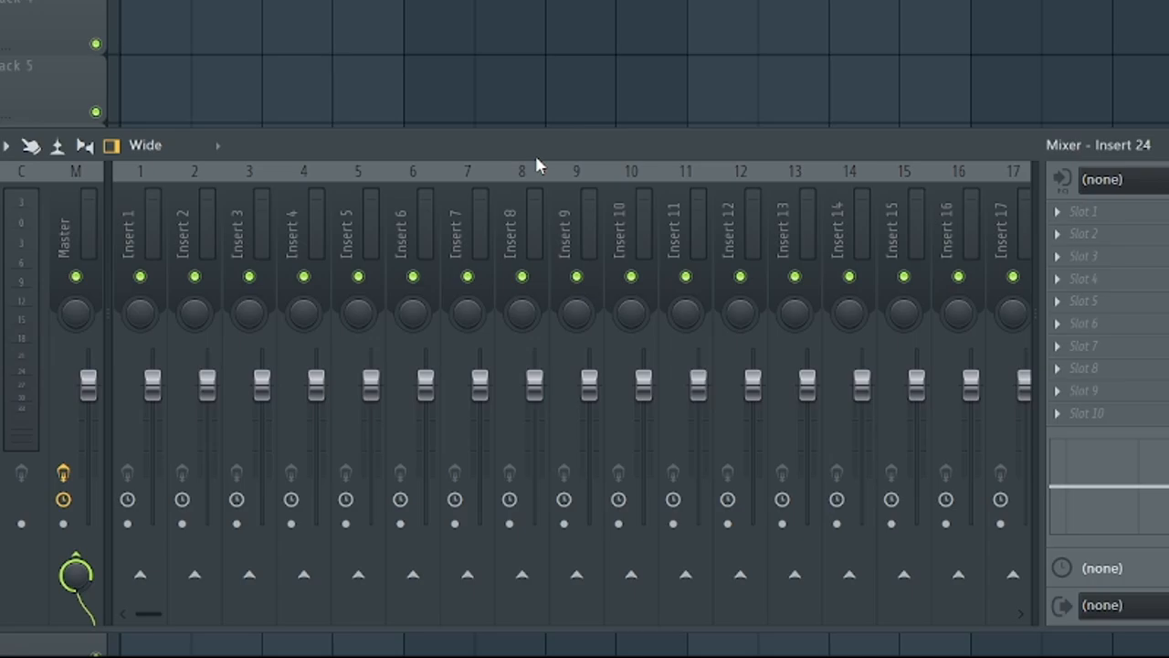
drag(539, 155, 570, 146)
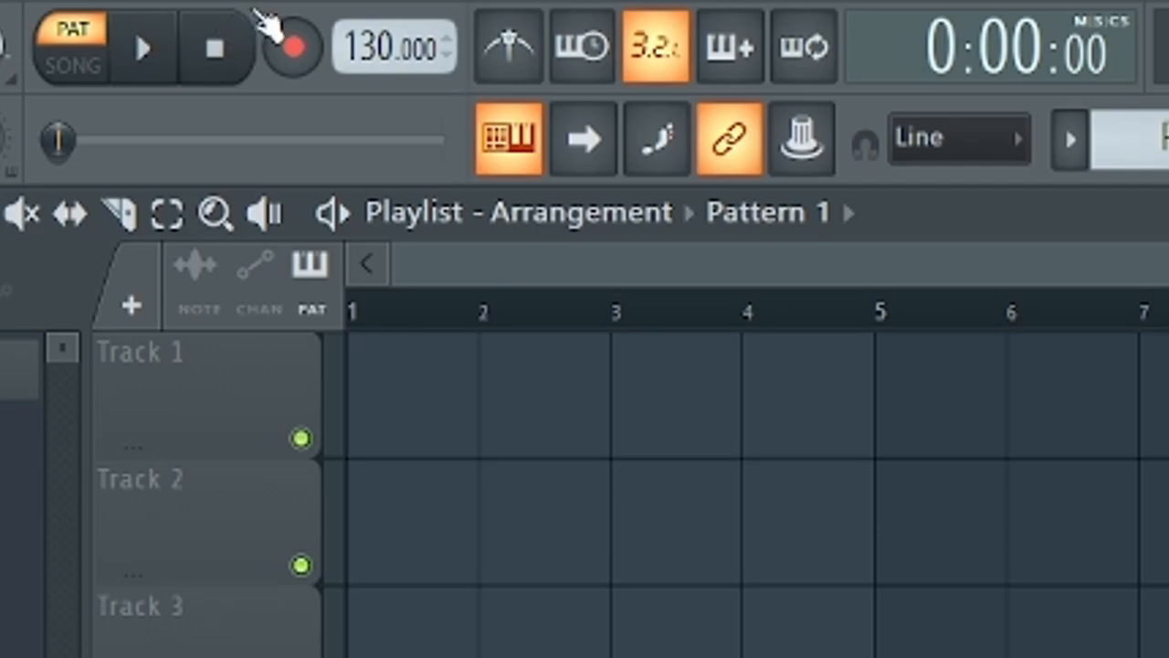
Turn on the metronome, play the pattern briefly to hear the beat, and stop playback
click(507, 55)
click(146, 48)
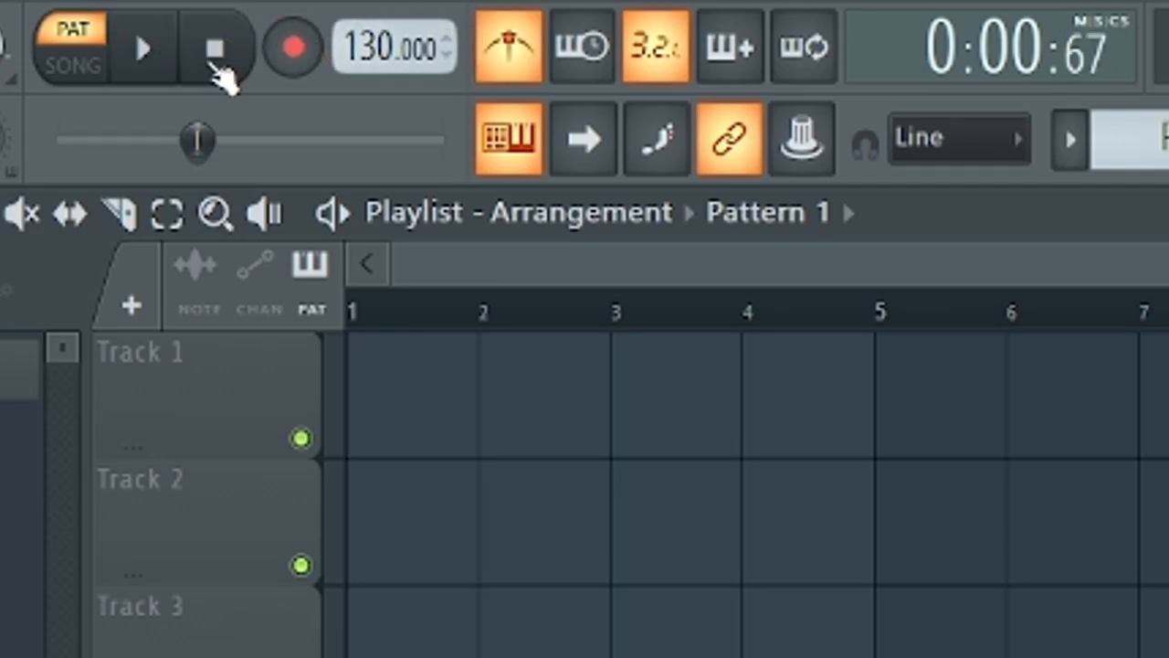
click(153, 55)
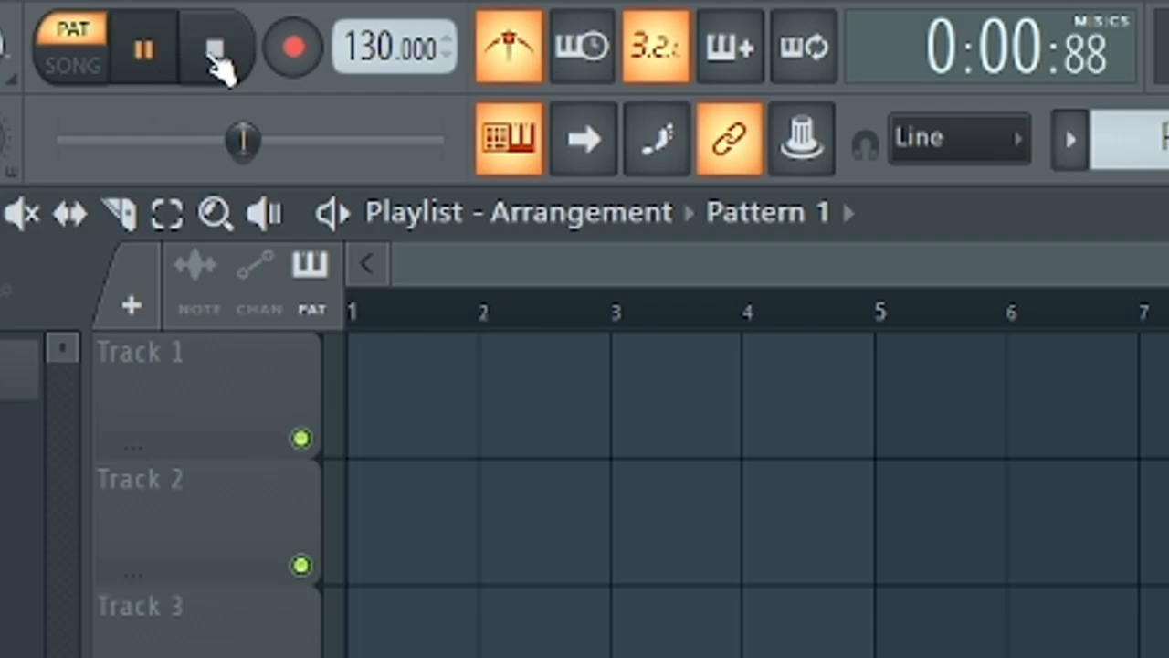
click(229, 64)
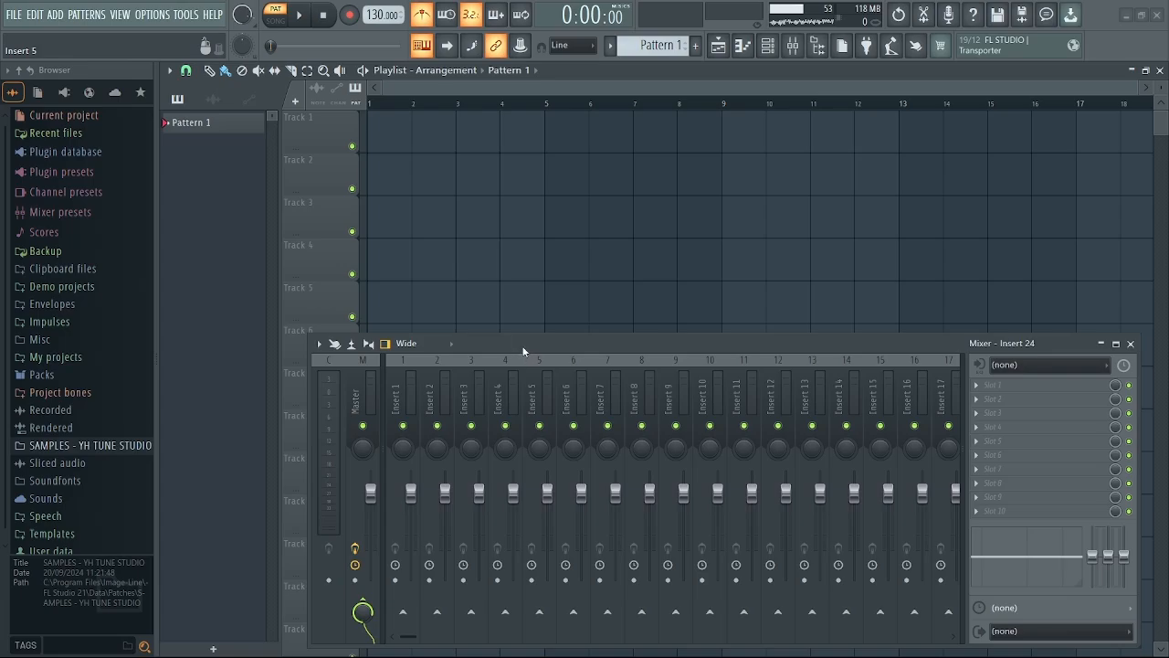
drag(524, 350, 517, 347)
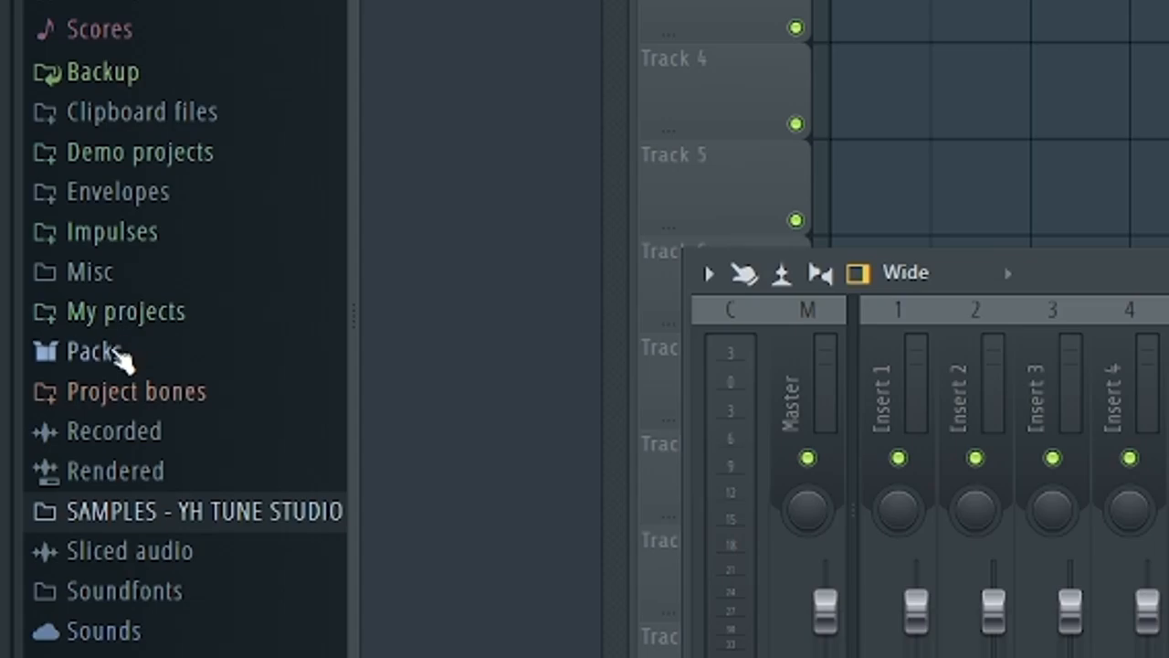
Browse the Drums folder inside Packs and audition percussion samples such as FPC Glass Bell
click(120, 353)
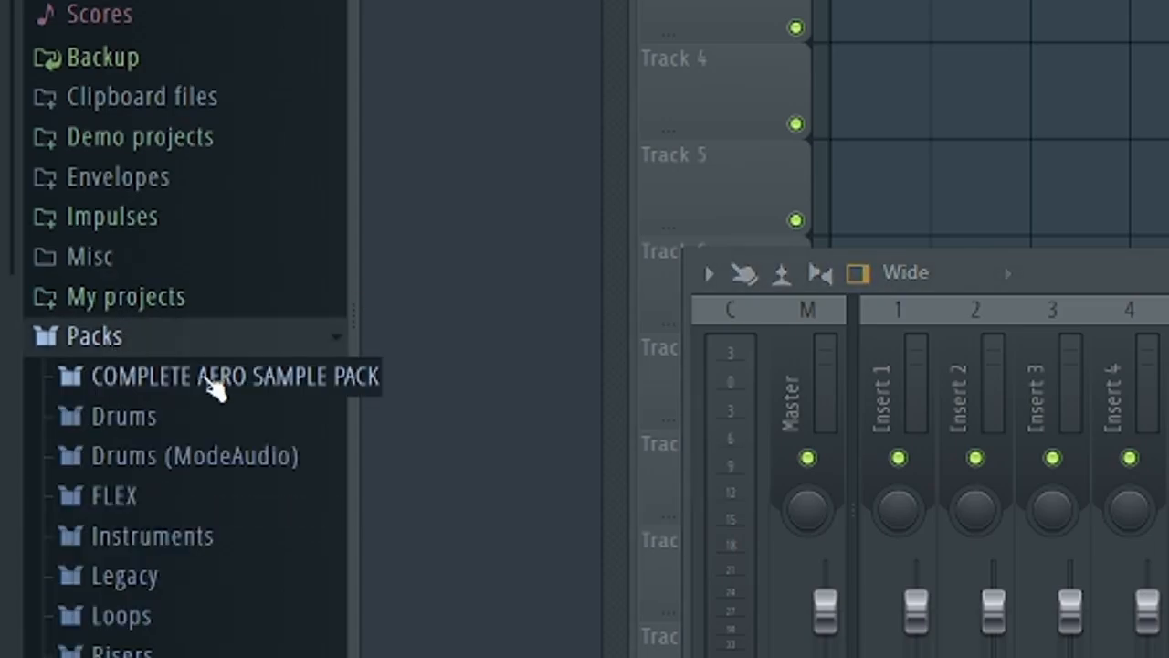
scroll(126, 577, down, 5)
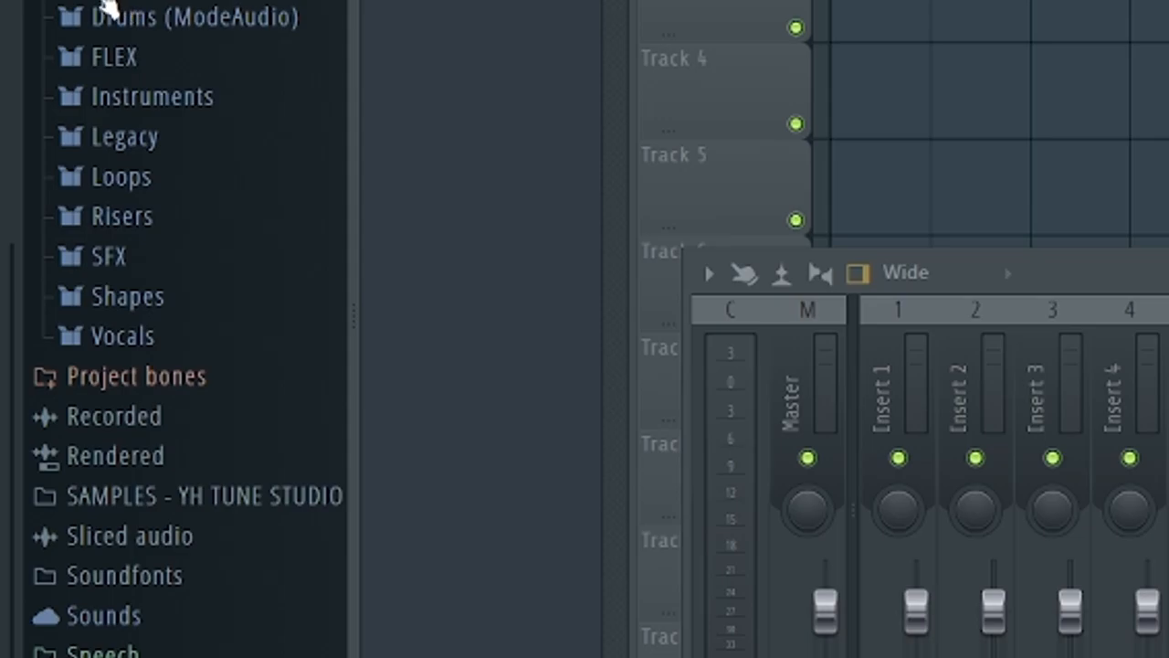
scroll(118, 11, up, 6)
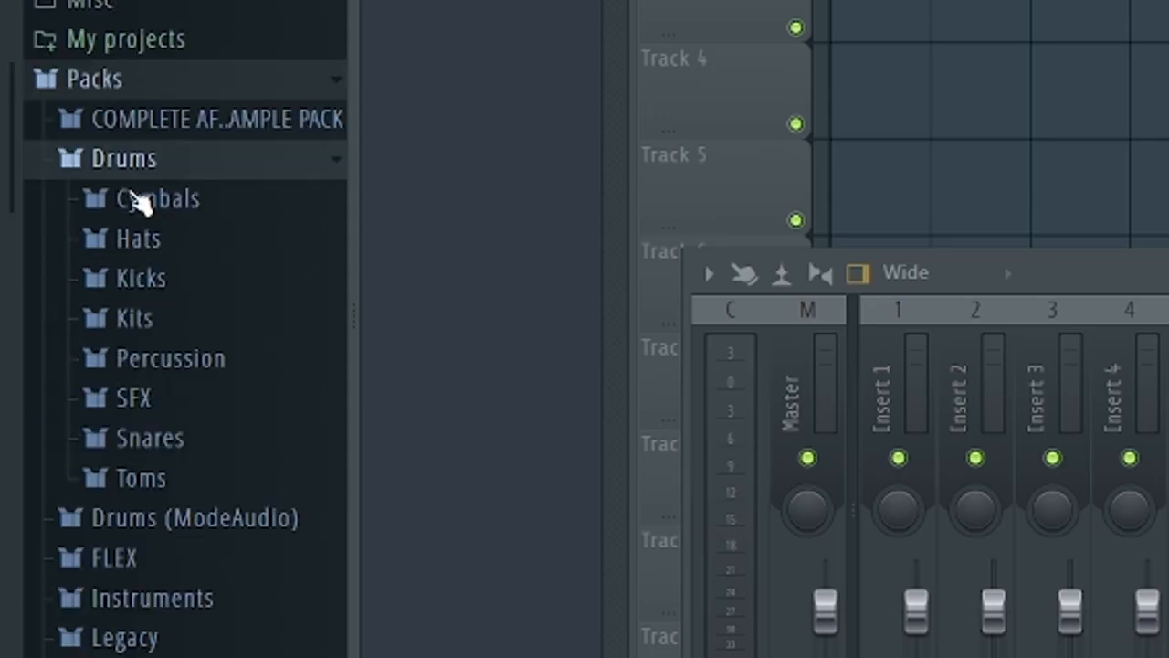
click(170, 396)
click(169, 383)
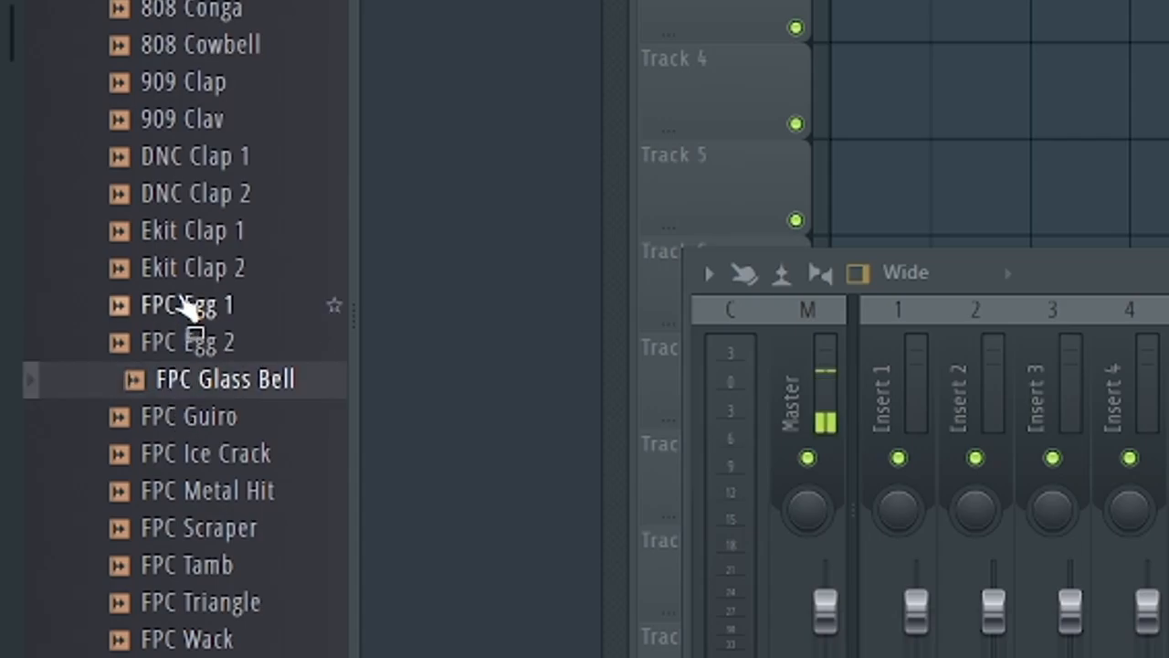
click(188, 305)
Collapse the Drums and Packs folders in the browser
click(91, 3)
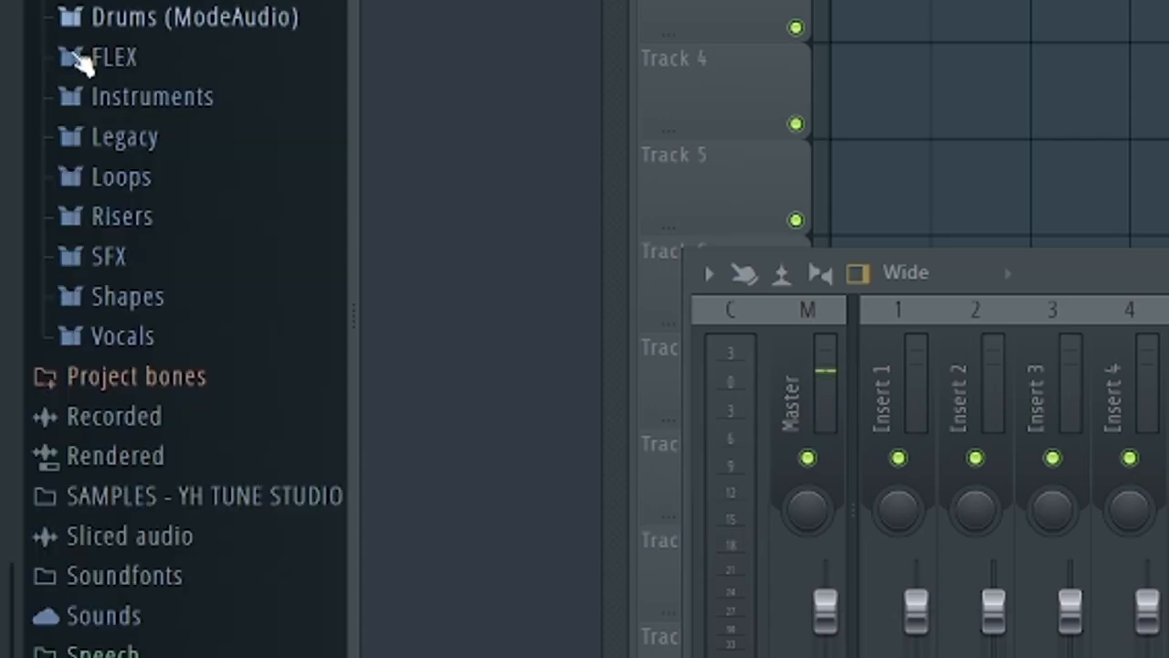
drag(11, 585, 365, 2)
click(332, 71)
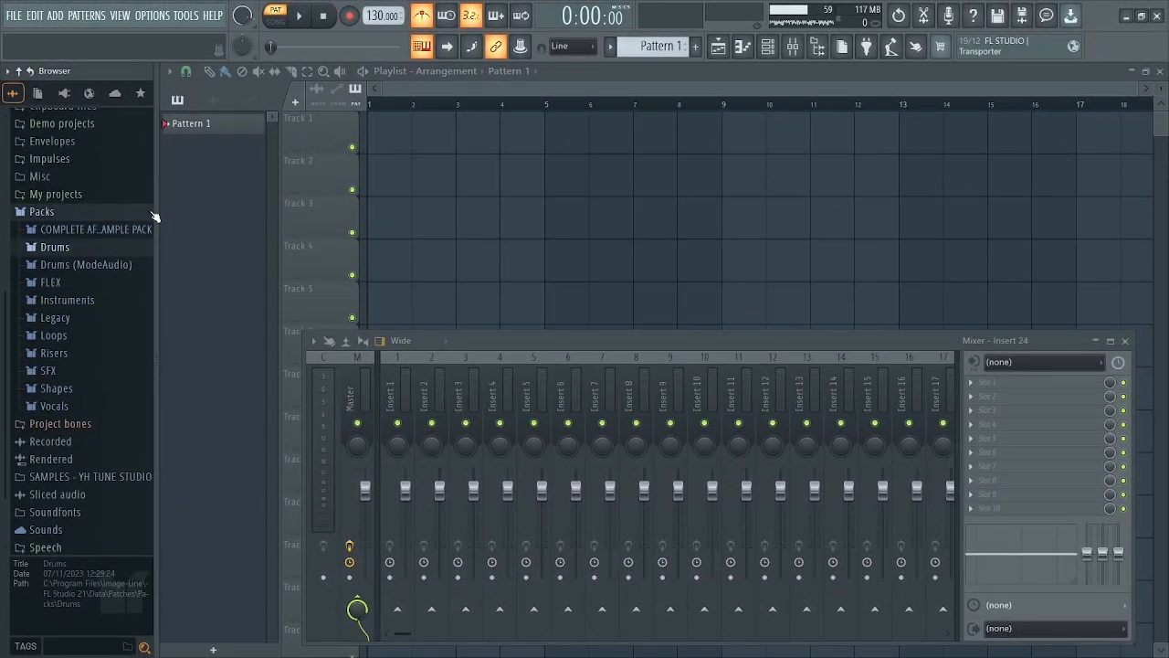
click(151, 212)
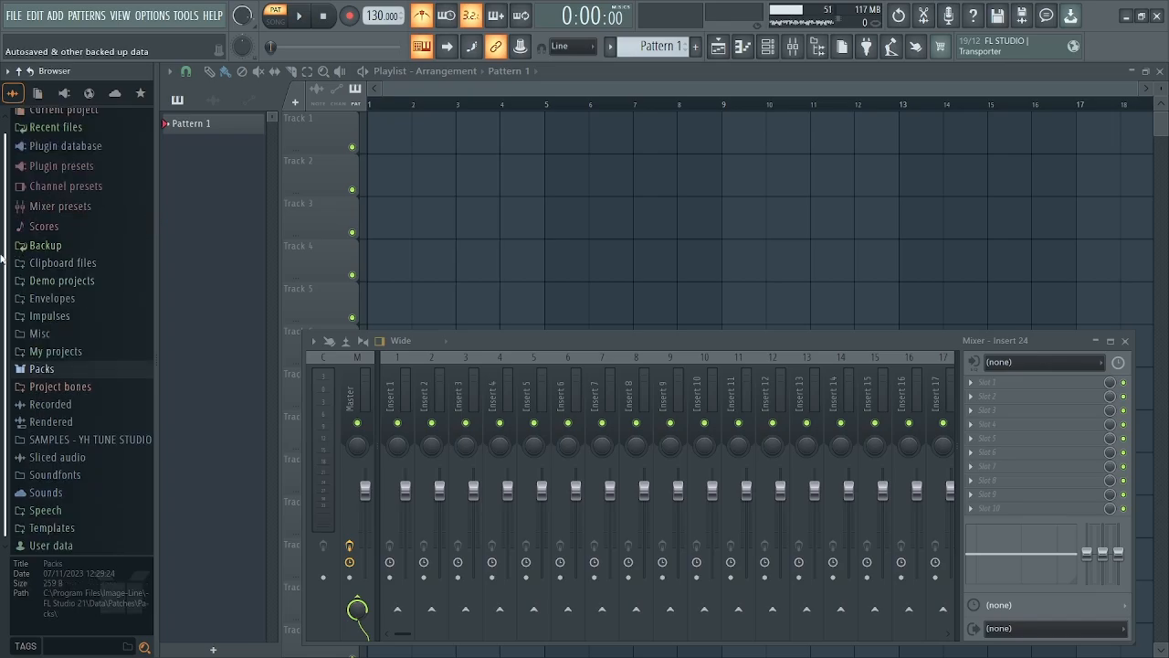
Expand the Plugin presets folder in the browser to view its categories and collapse it again
drag(3, 261, 1, 151)
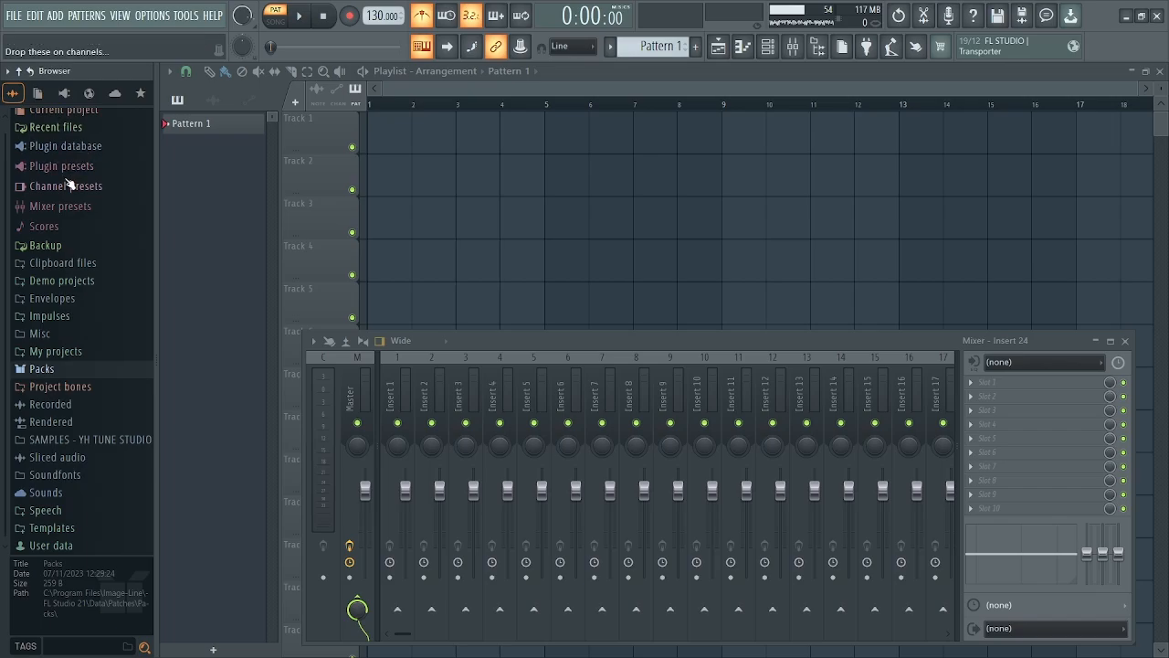
click(57, 172)
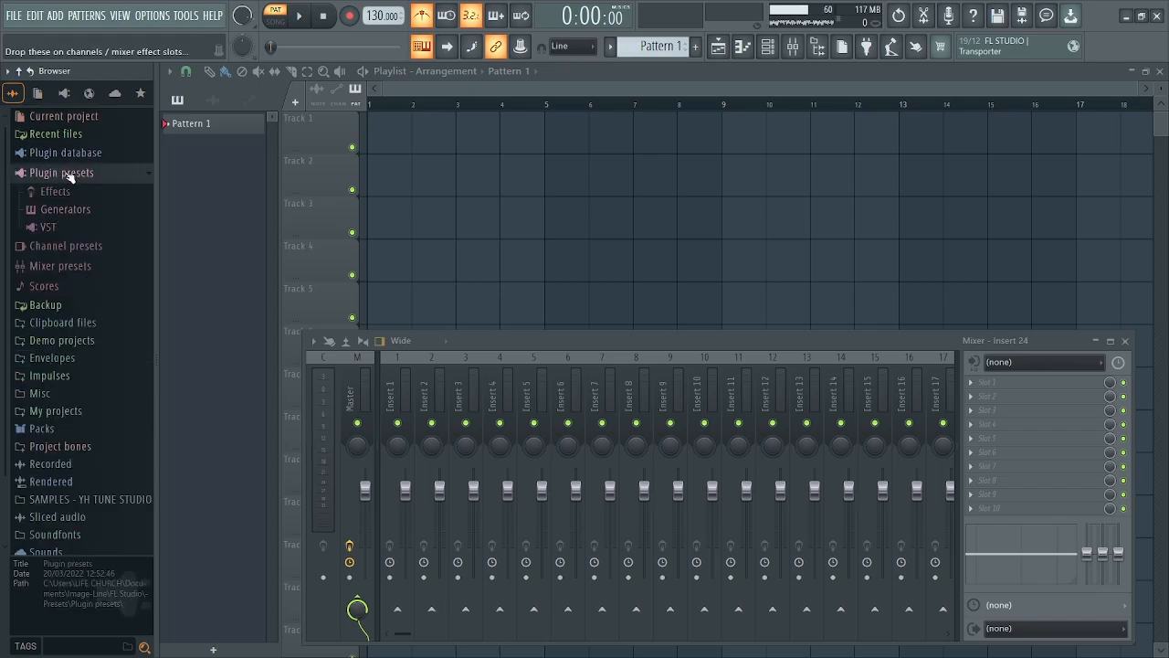
click(35, 174)
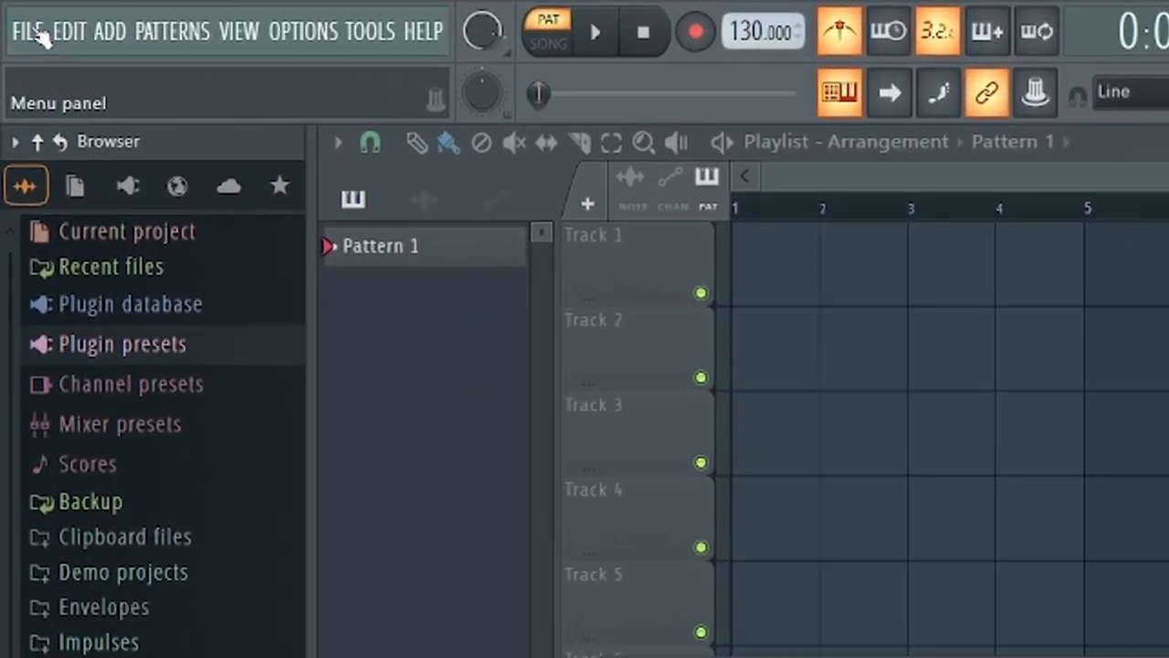
click(35, 29)
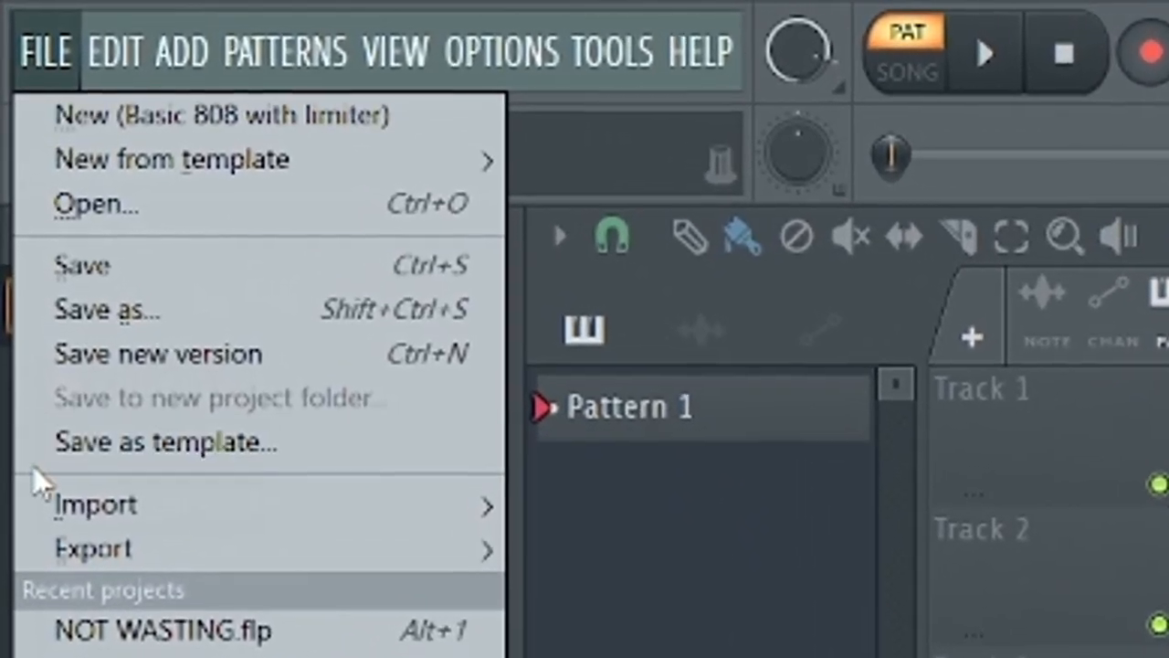
mouse_move(70, 558)
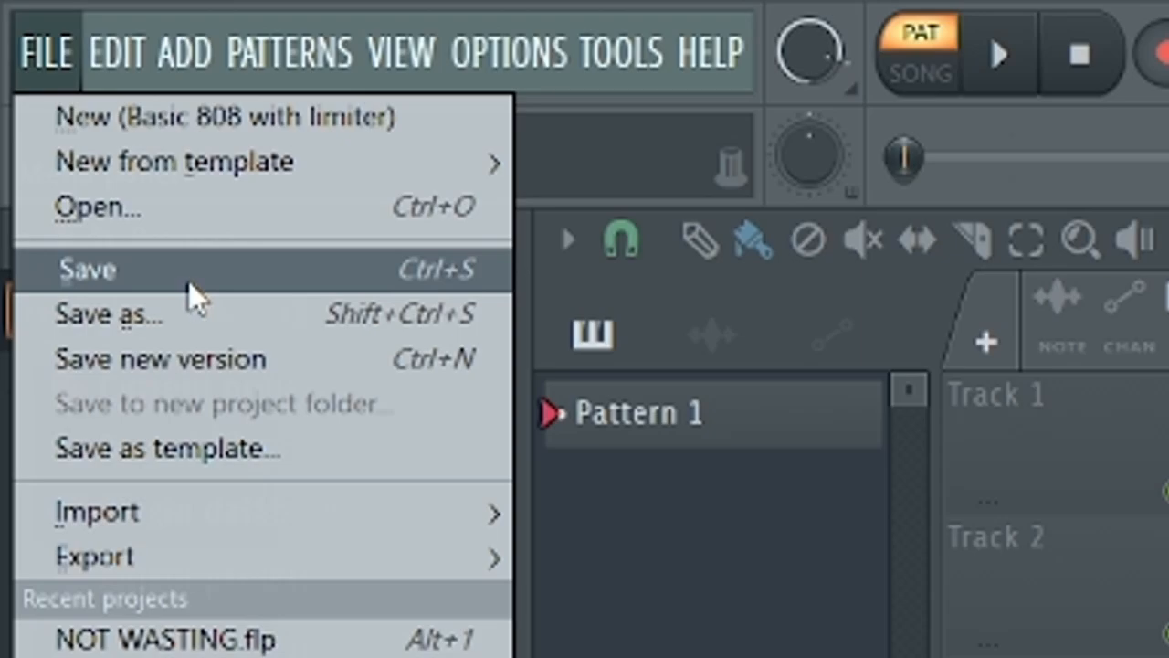
click(194, 296)
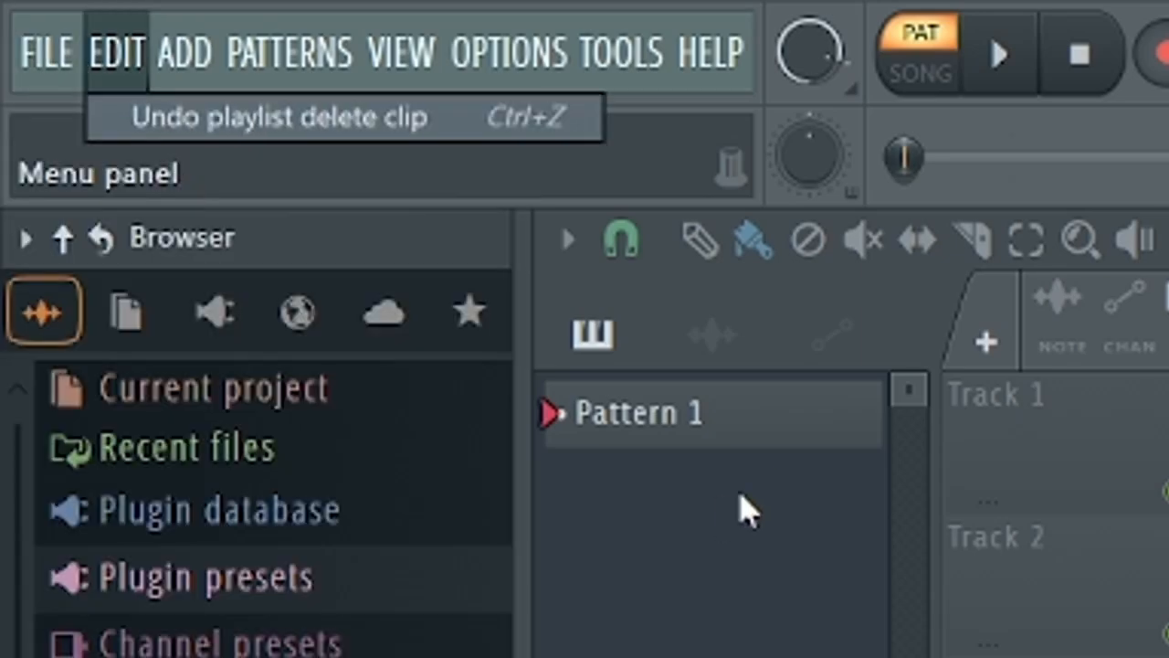
Start saving the project and name it FIRST TASK
click(50, 51)
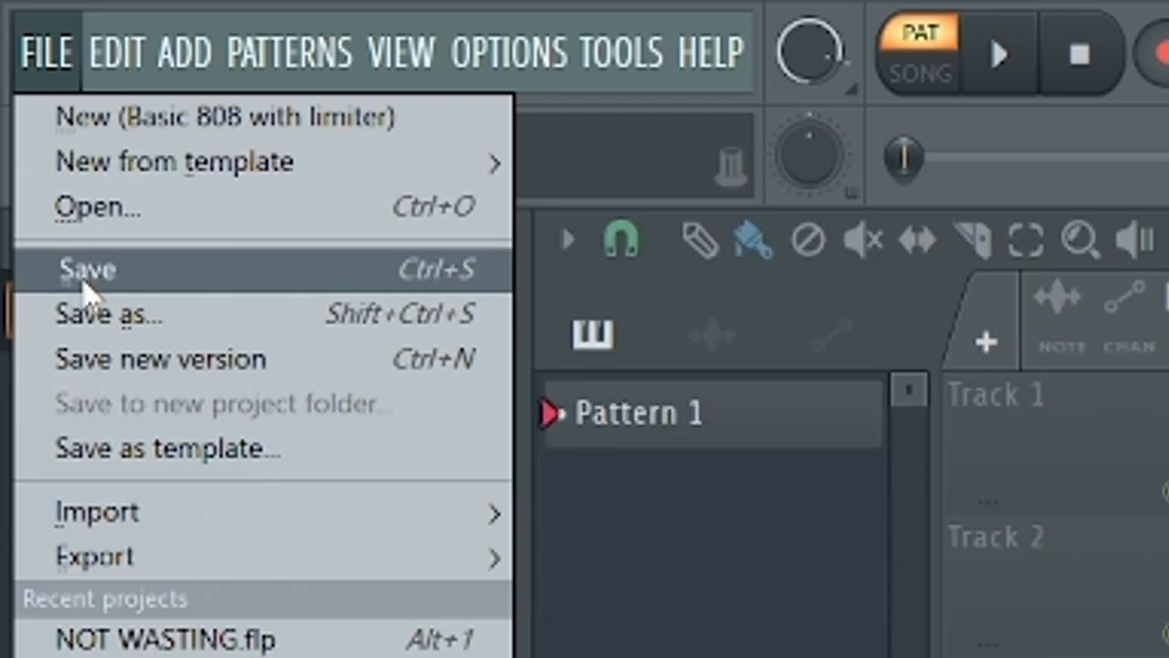
click(89, 274)
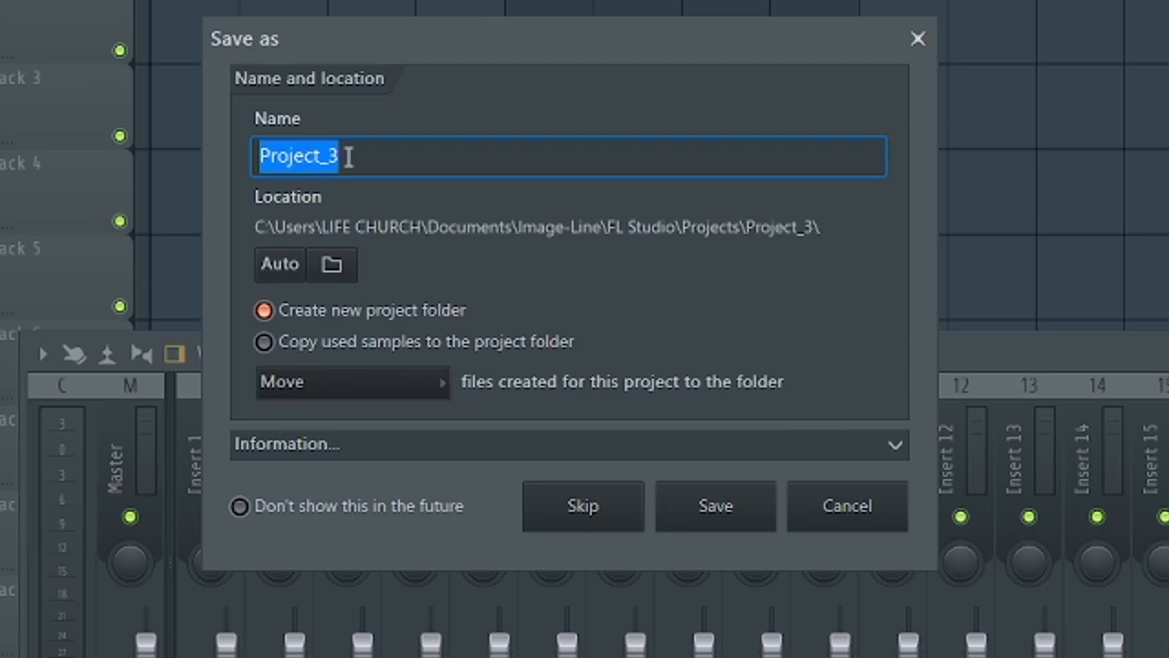
text(FIRST TASK)
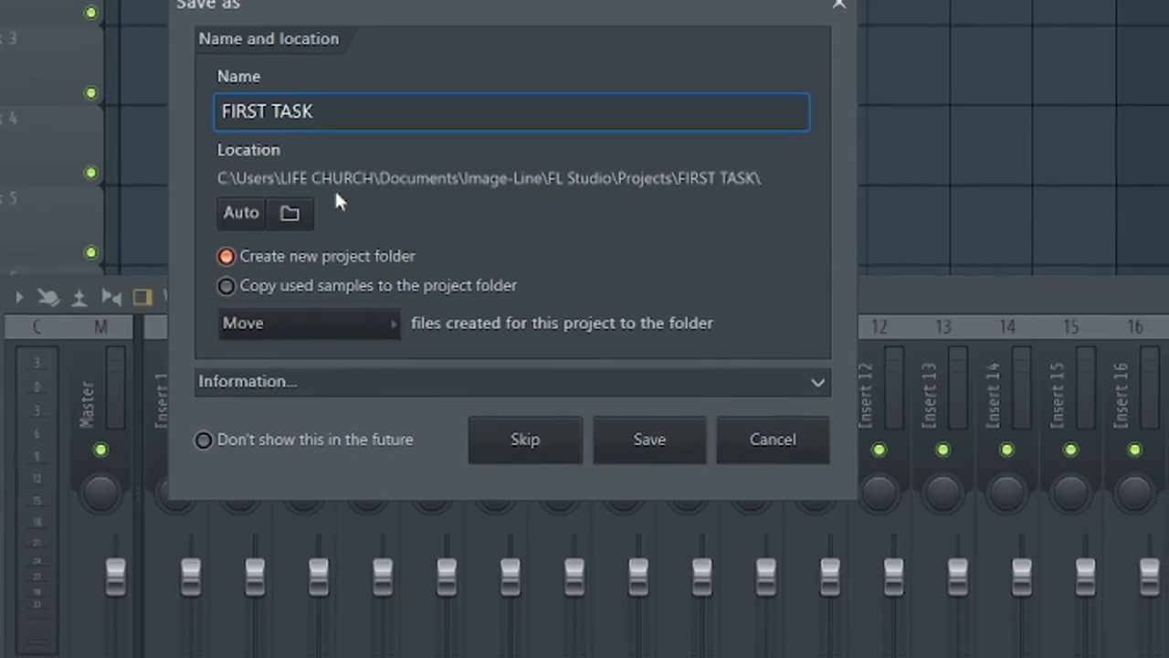
Create a folder named FIRST TASK on the Desktop and choose it as the project's save location
click(274, 189)
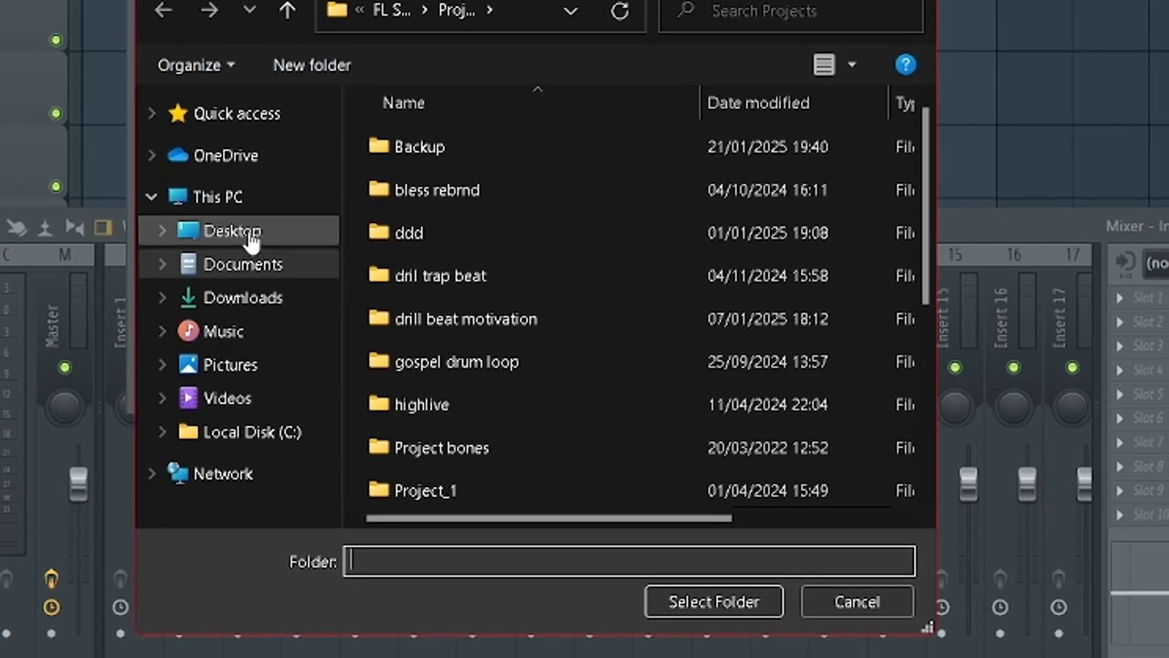
click(251, 239)
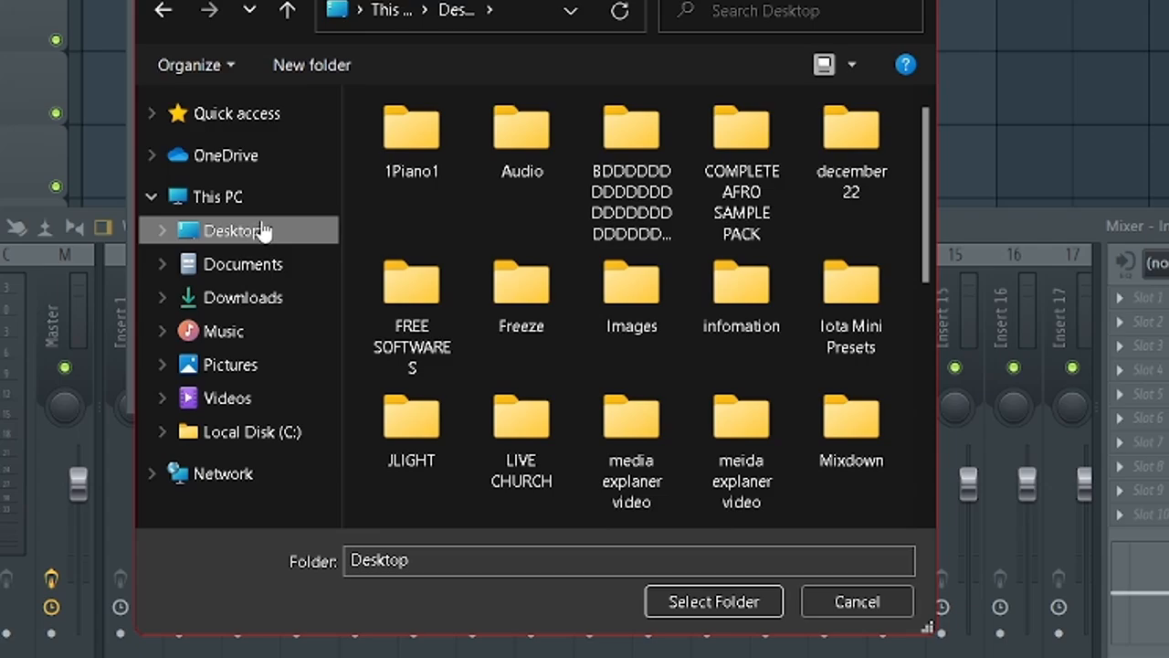
click(327, 77)
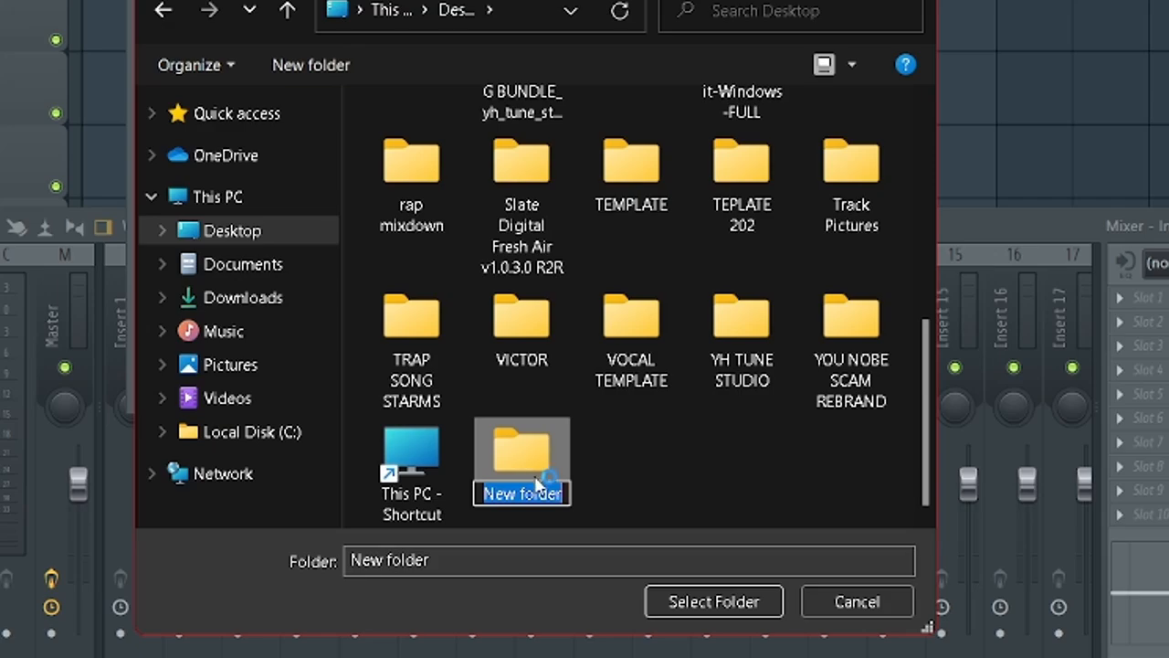
text(FIRST TASK)
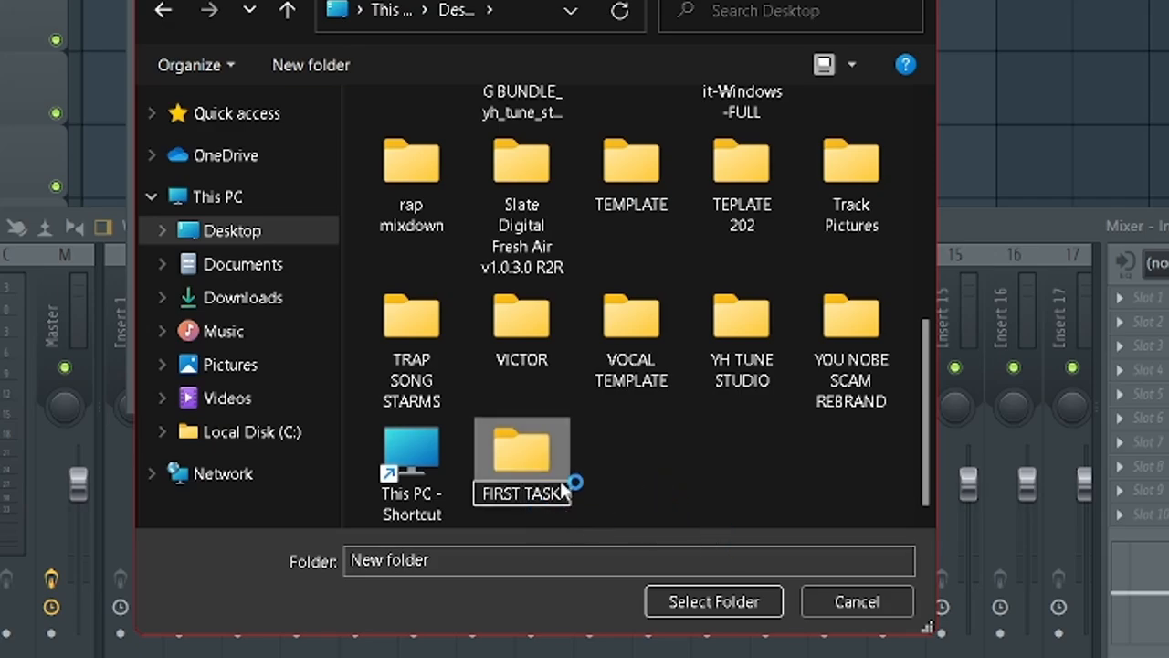
key(Return)
click(694, 602)
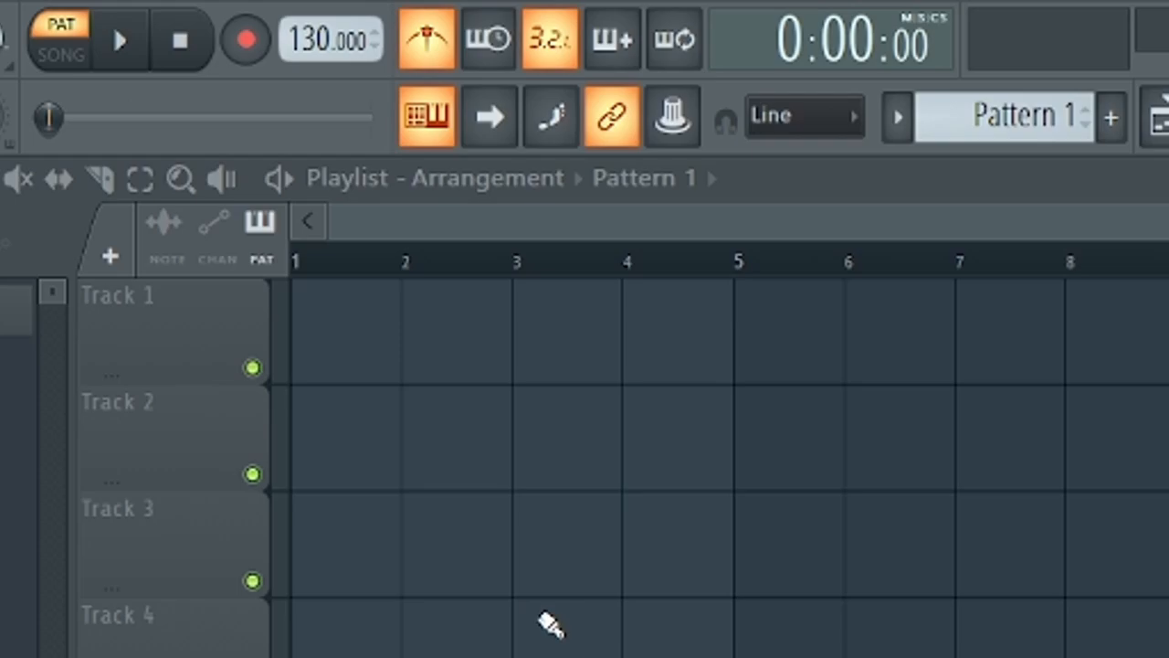
Set the project tempo to 100 BPM using the preset tempo values
right_click(306, 59)
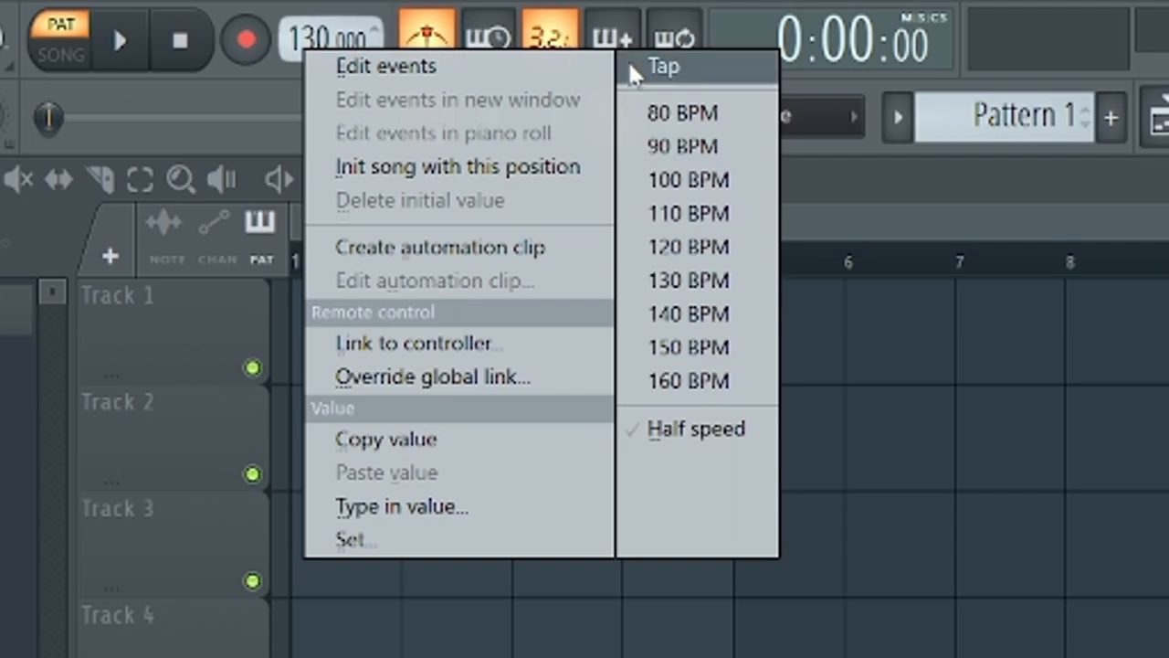
click(703, 182)
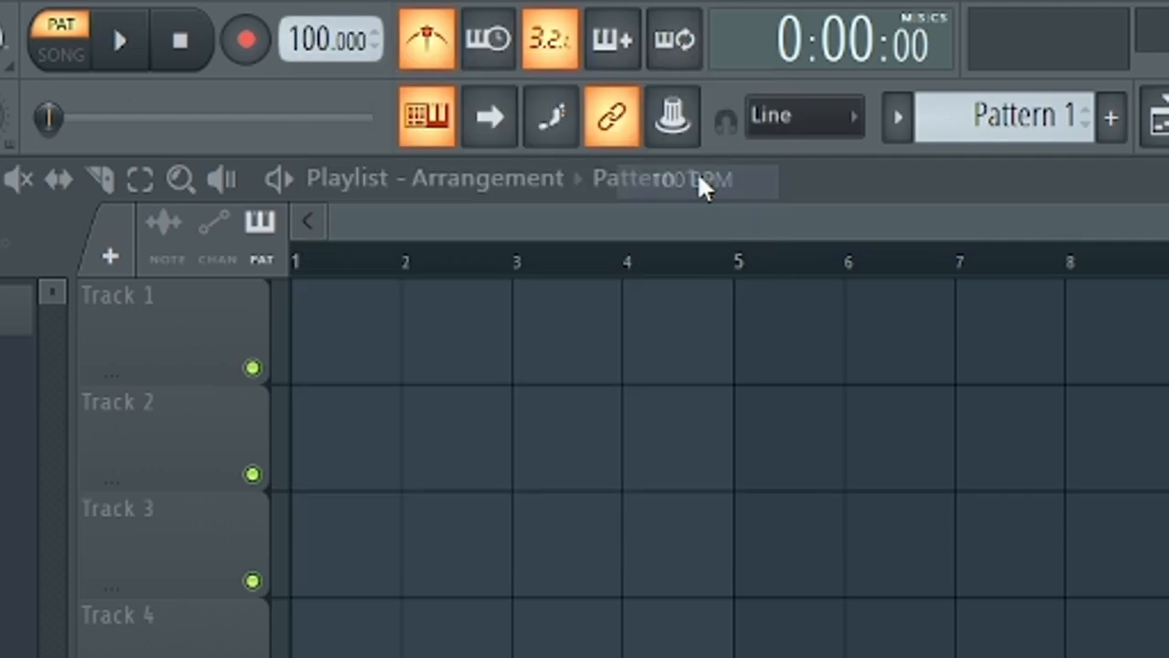
Toggle the metronome off and on several times, leaving it switched on
click(443, 39)
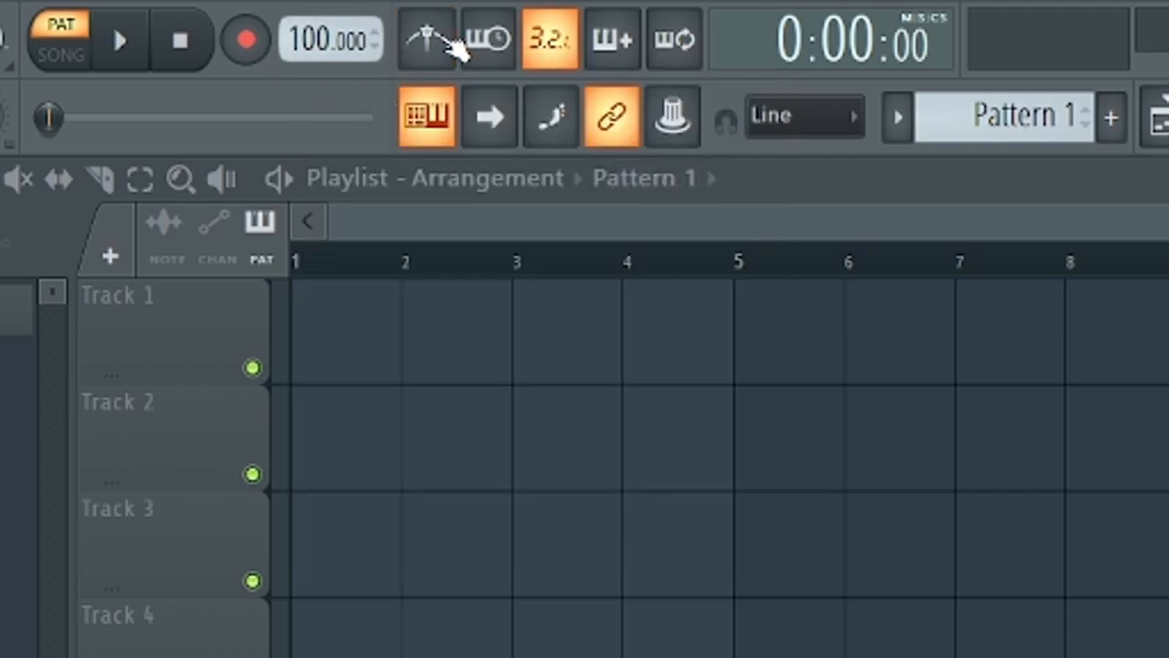
click(443, 38)
click(443, 39)
click(443, 39)
click(443, 39)
click(445, 40)
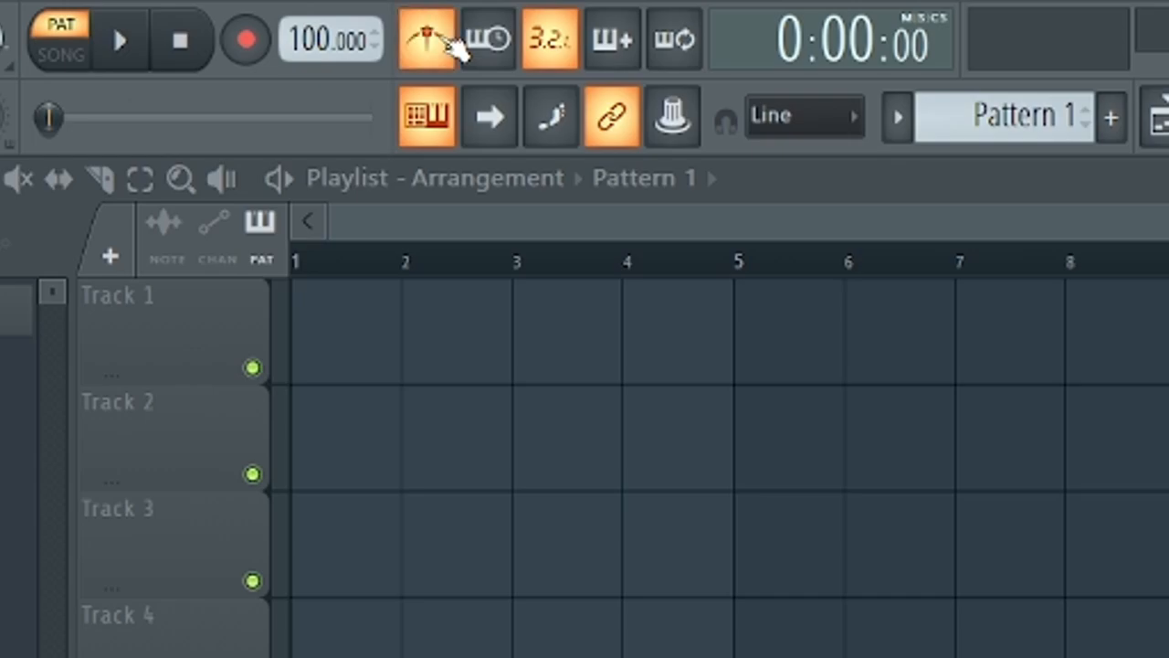
Open the Percussion folder inside the Drums folder of Packs in the browser
click(145, 49)
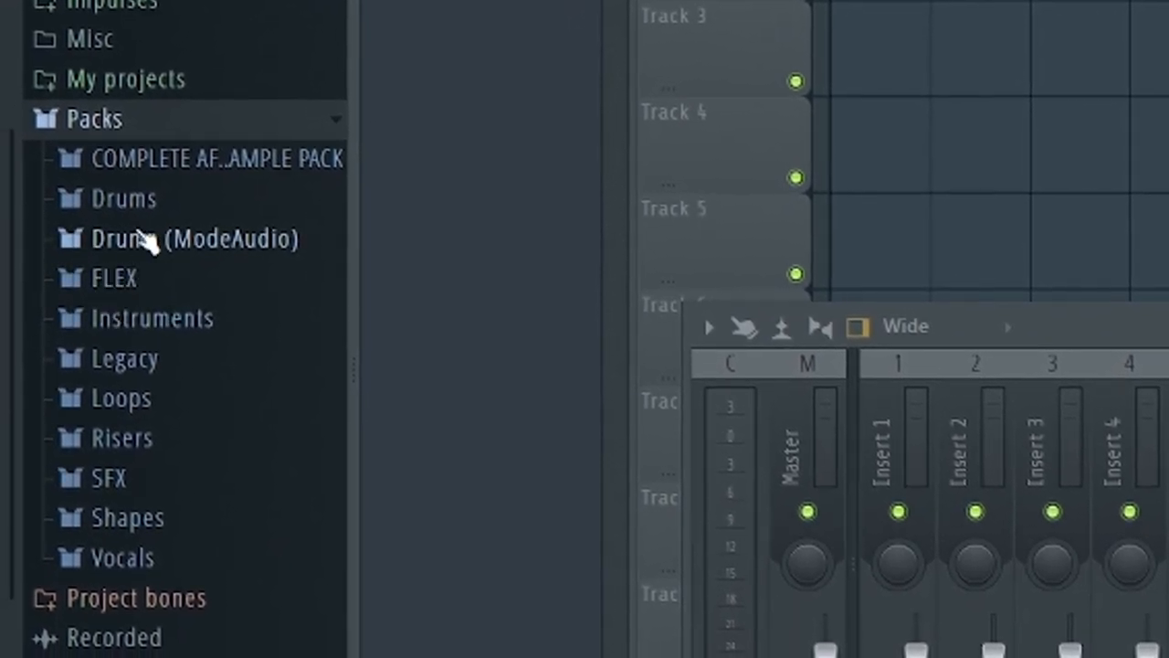
click(146, 206)
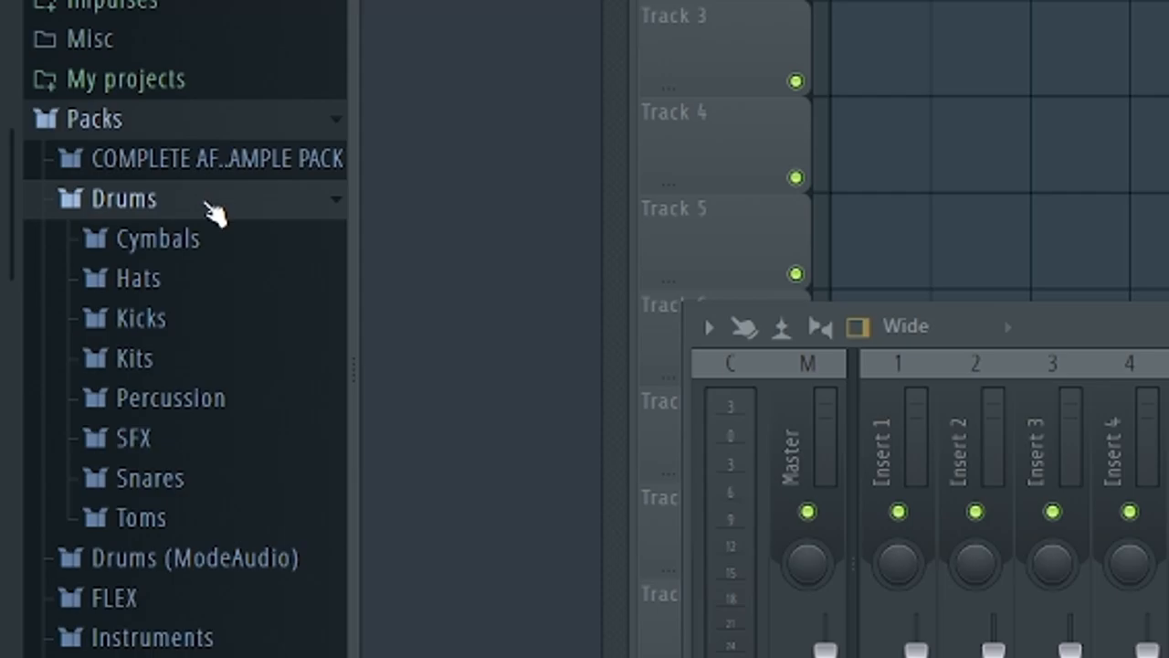
click(183, 408)
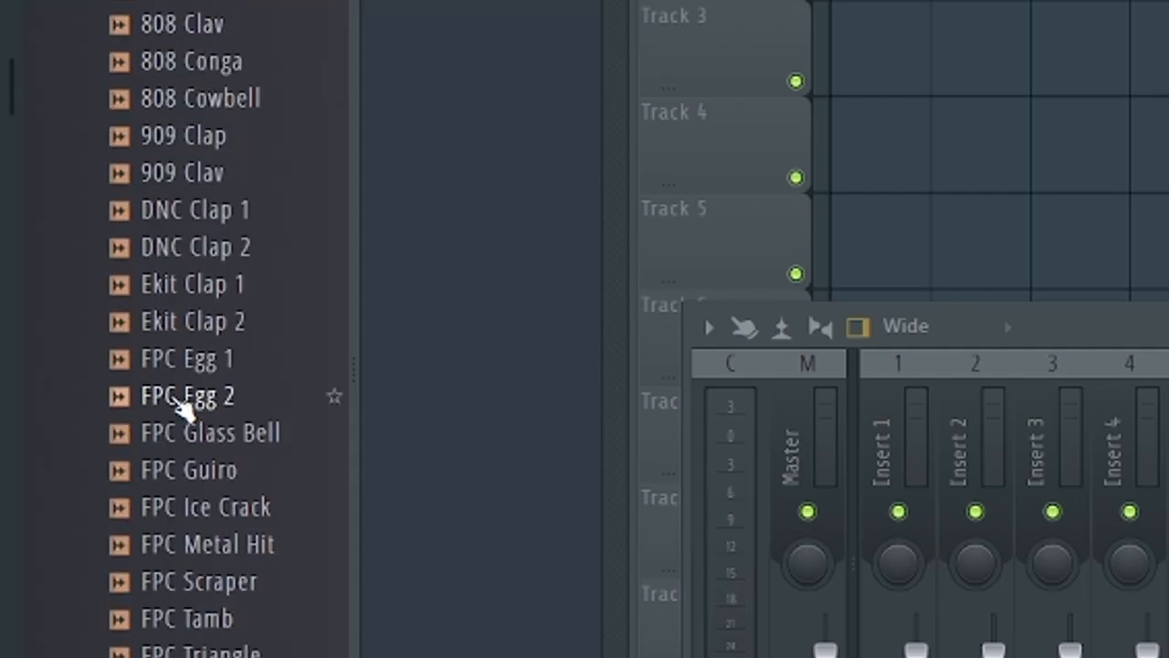
Audition percussion samples in the browser, including FPC Glass Bell, Grv Clav 01 and the Grv Clap sounds
drag(183, 143, 182, 471)
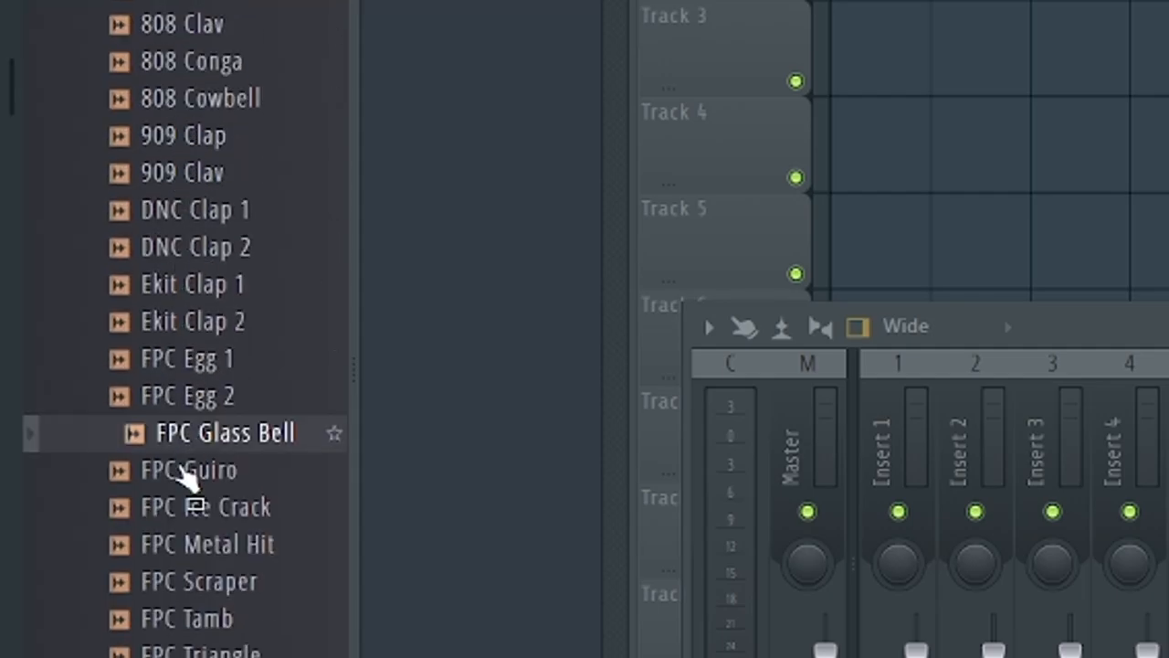
click(209, 634)
drag(8, 102, 7, 212)
drag(120, 444, 174, 654)
click(163, 642)
click(167, 655)
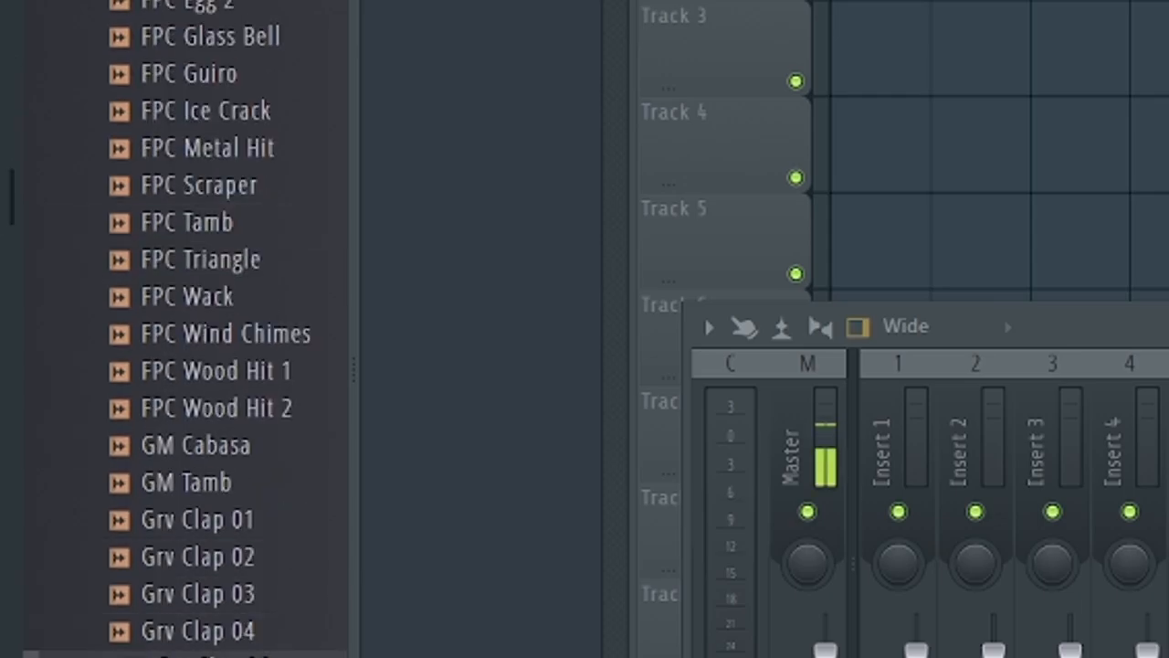
drag(11, 197, 13, 269)
click(214, 494)
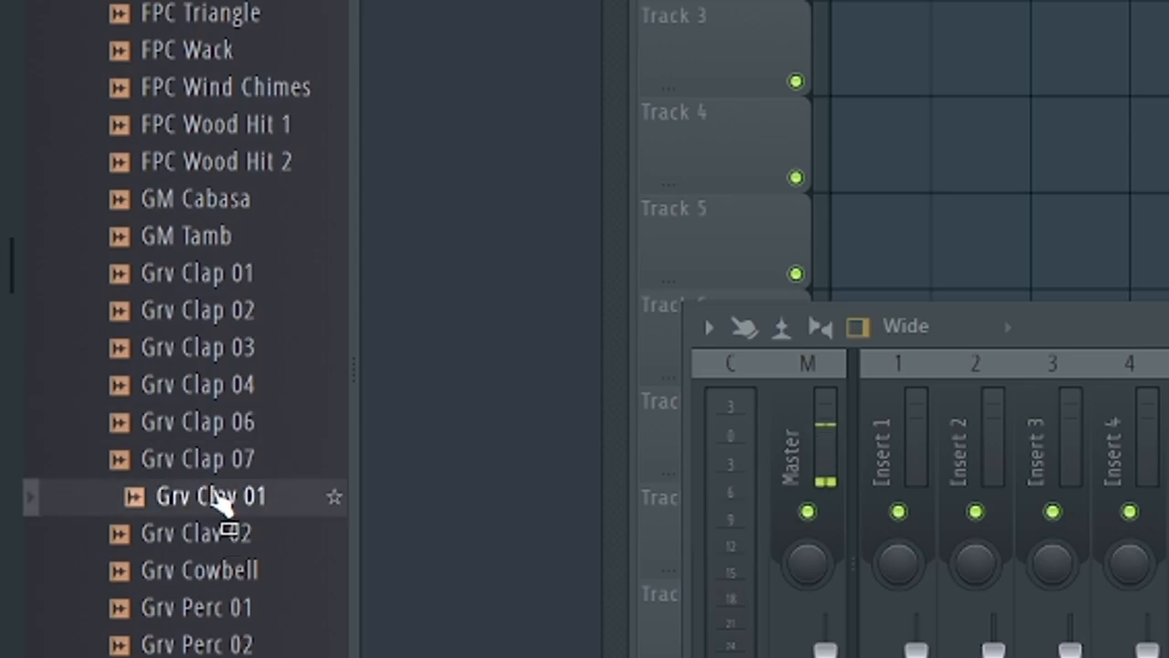
click(214, 473)
click(229, 603)
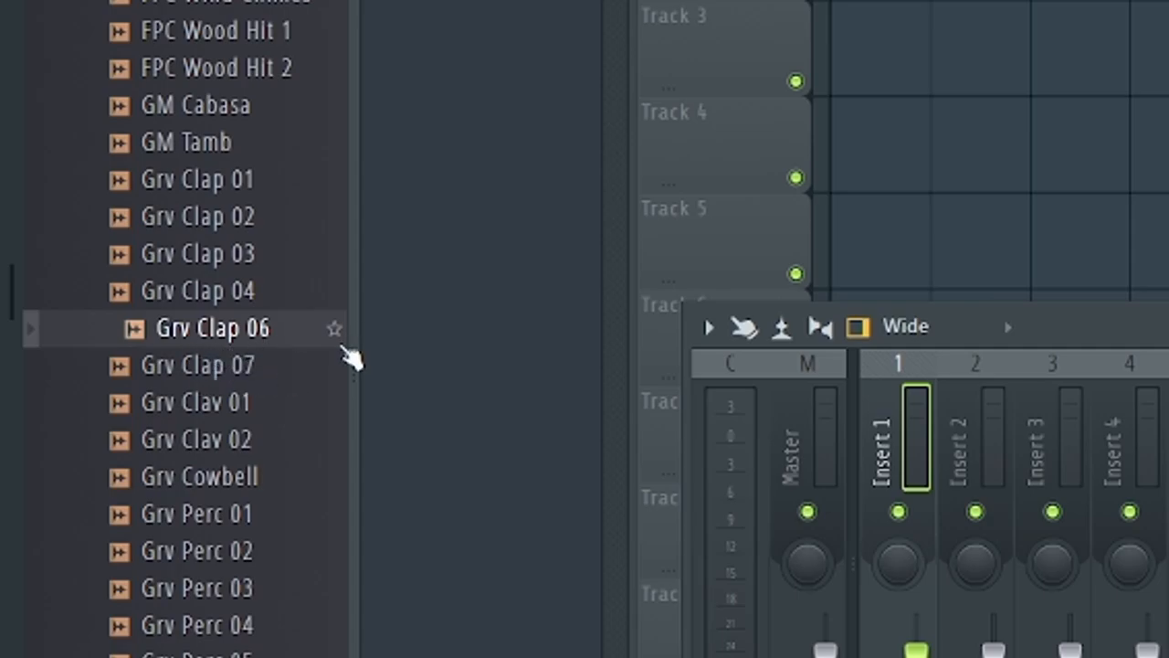
Add the Grv Clap 06 sample to playlist track 1 as an instrument track
drag(338, 352, 538, 156)
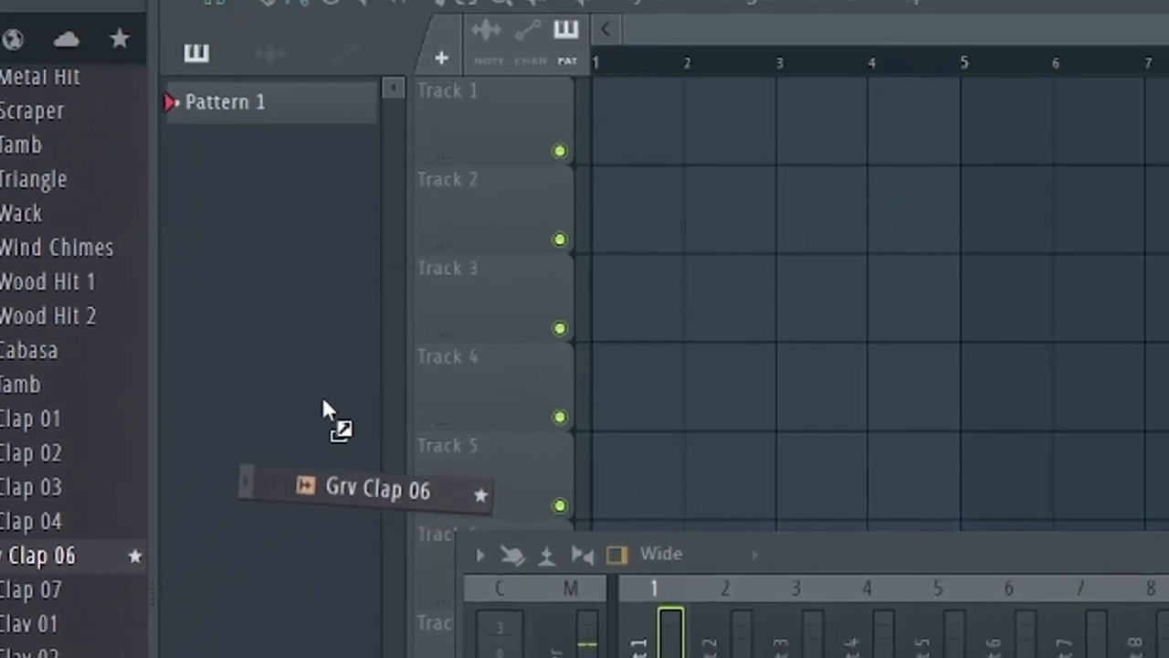
drag(324, 402, 498, 137)
drag(393, 252, 379, 236)
drag(325, 185, 326, 192)
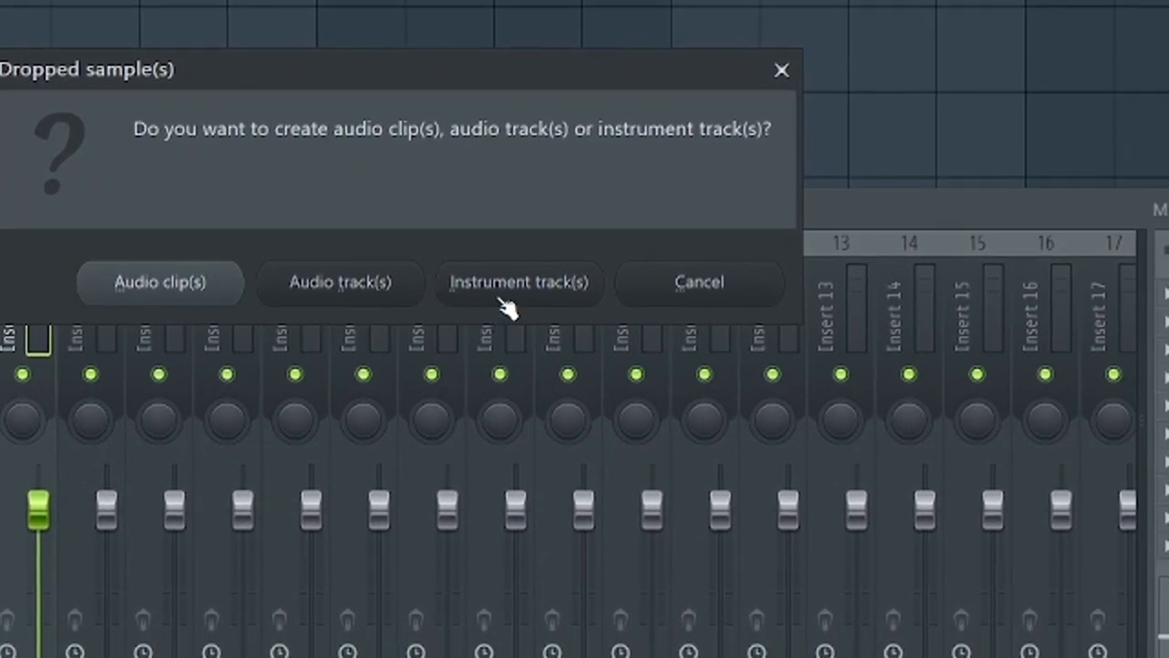
click(518, 285)
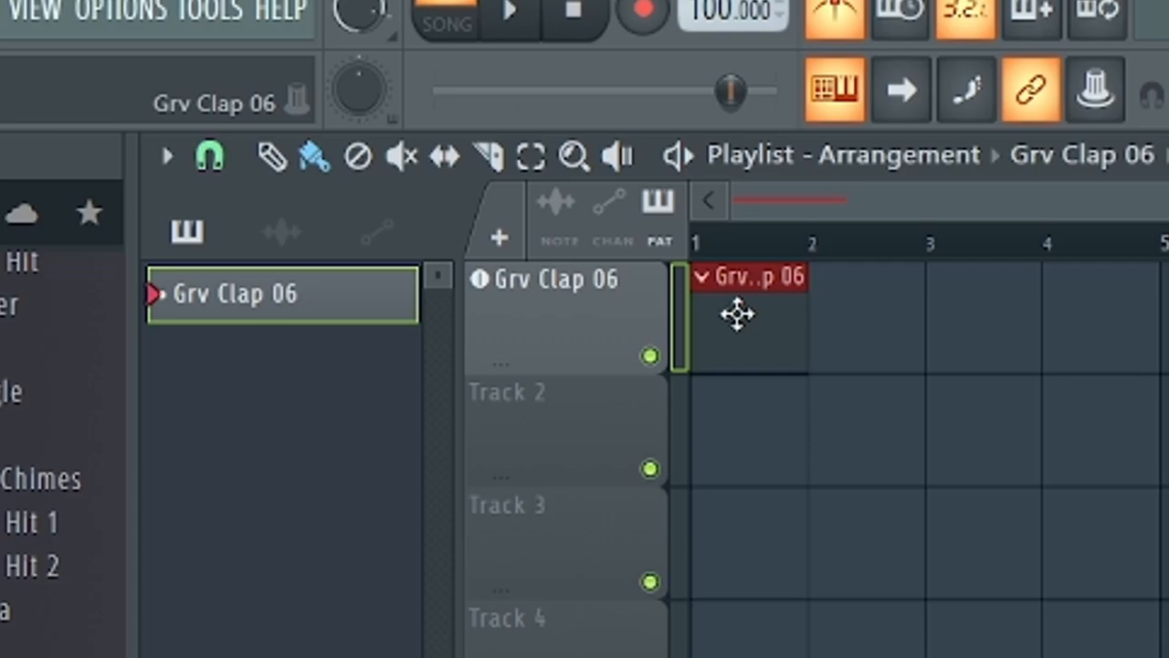
Open the Grv Clap 06 clip from the playlist in the piano roll
double_click(744, 315)
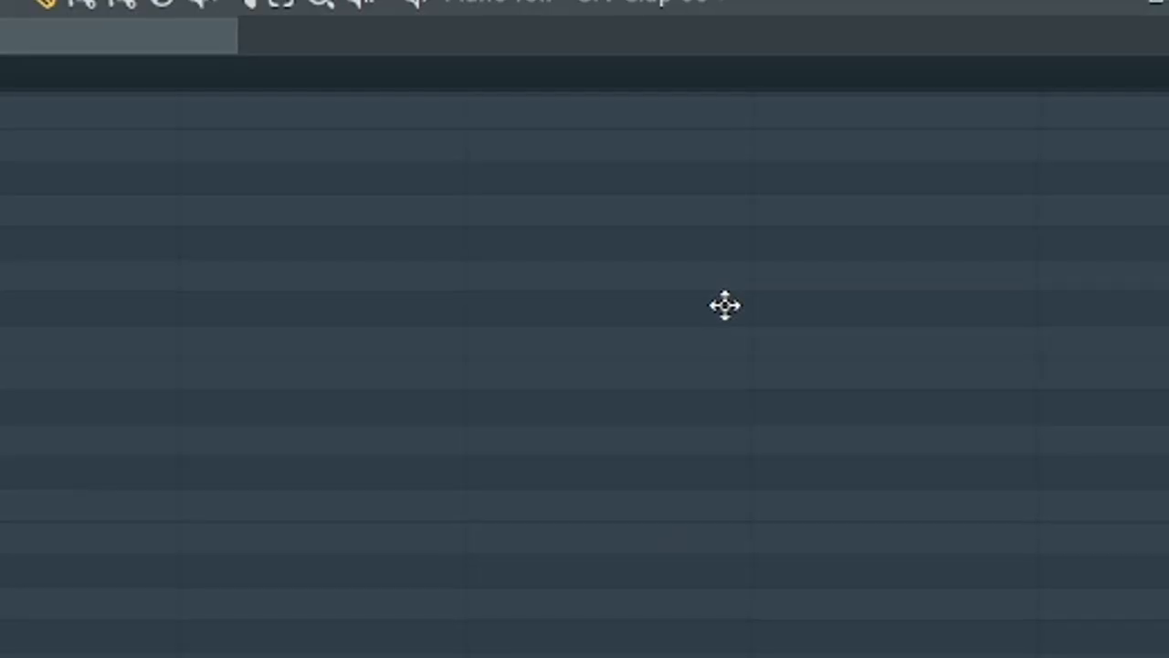
click(726, 305)
right_click(725, 305)
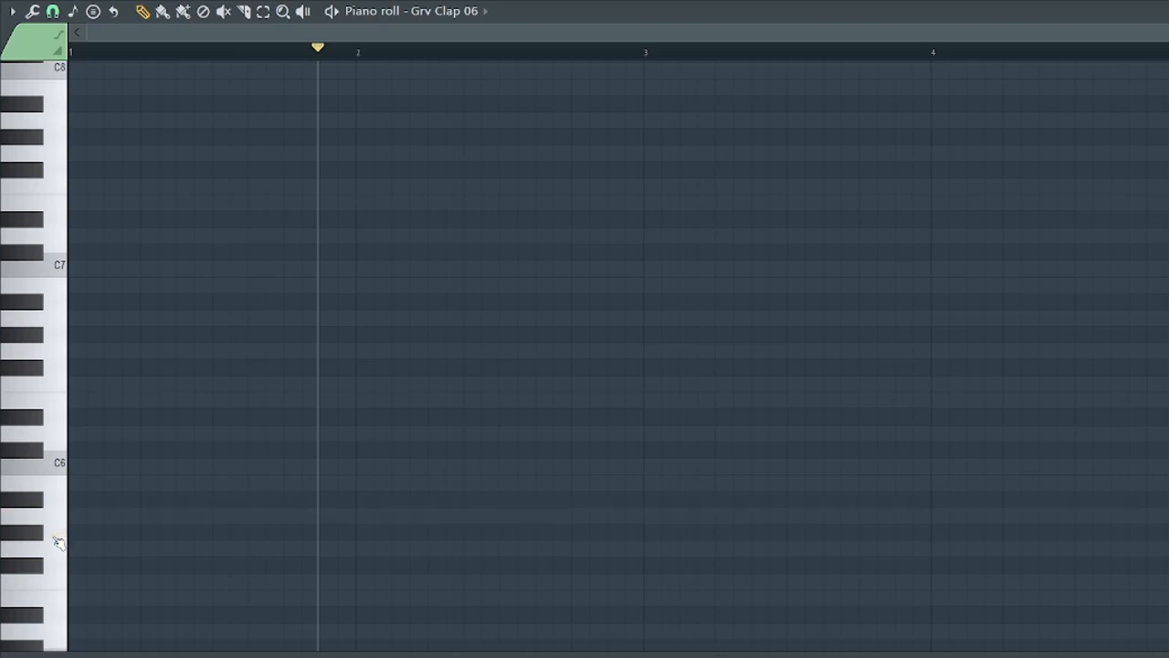
Preview the clap on a piano key just below C6, and briefly play the empty pattern
click(58, 517)
click(58, 517)
click(59, 517)
click(59, 517)
key(space)
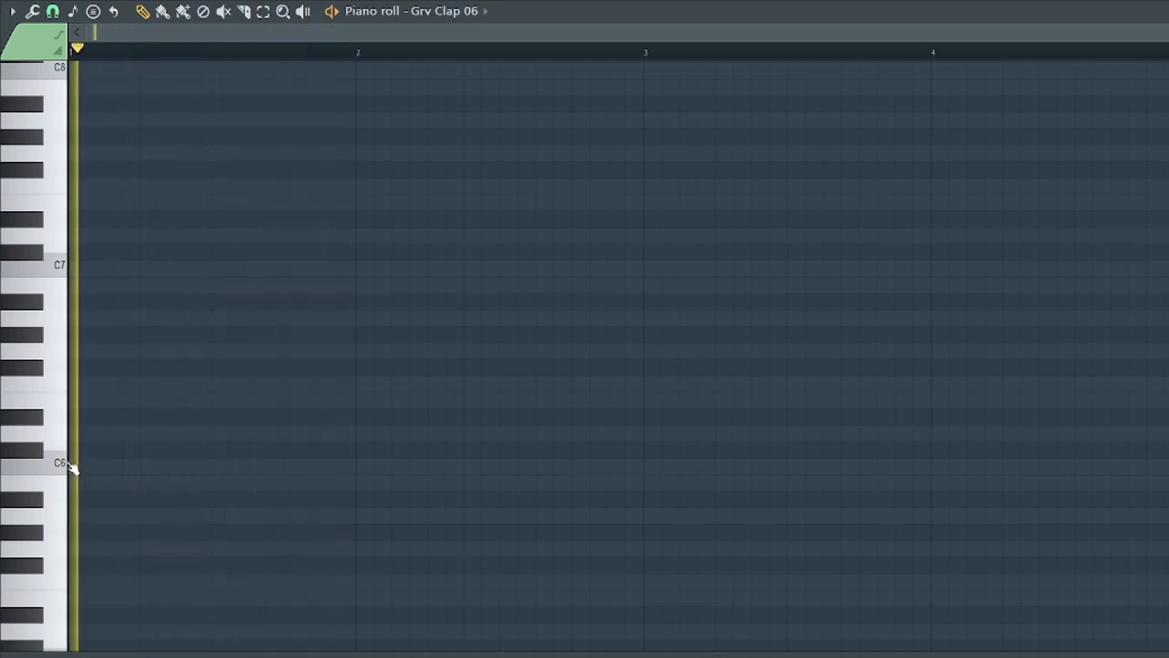
key(space)
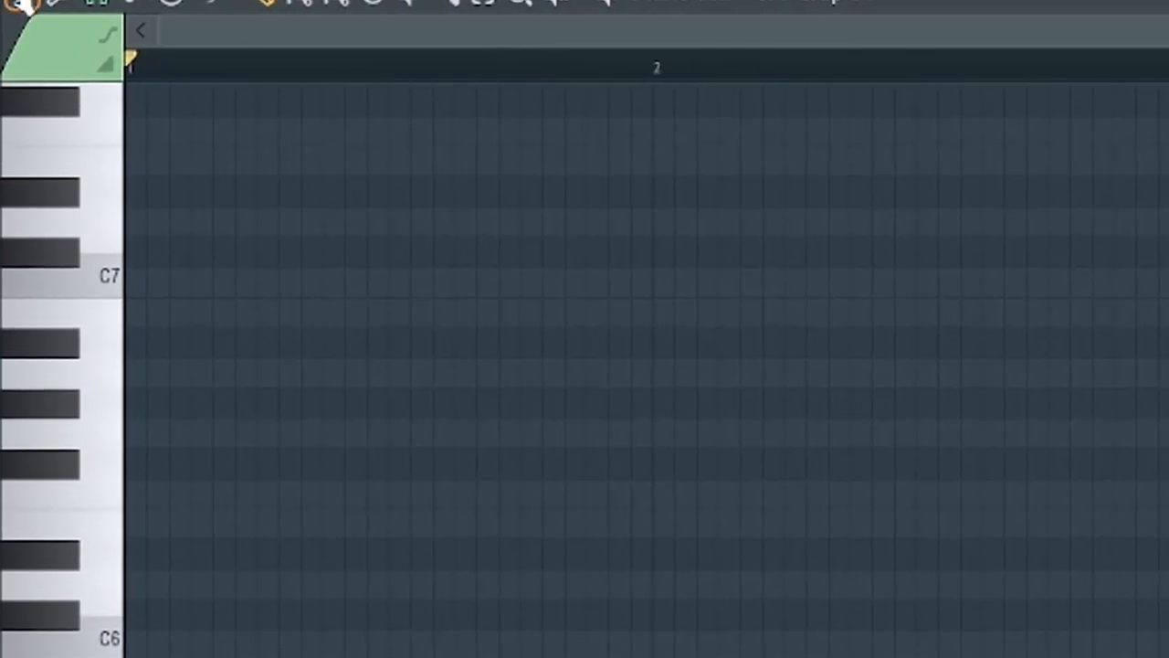
Set the piano roll snap to 1/4 beat
click(19, 4)
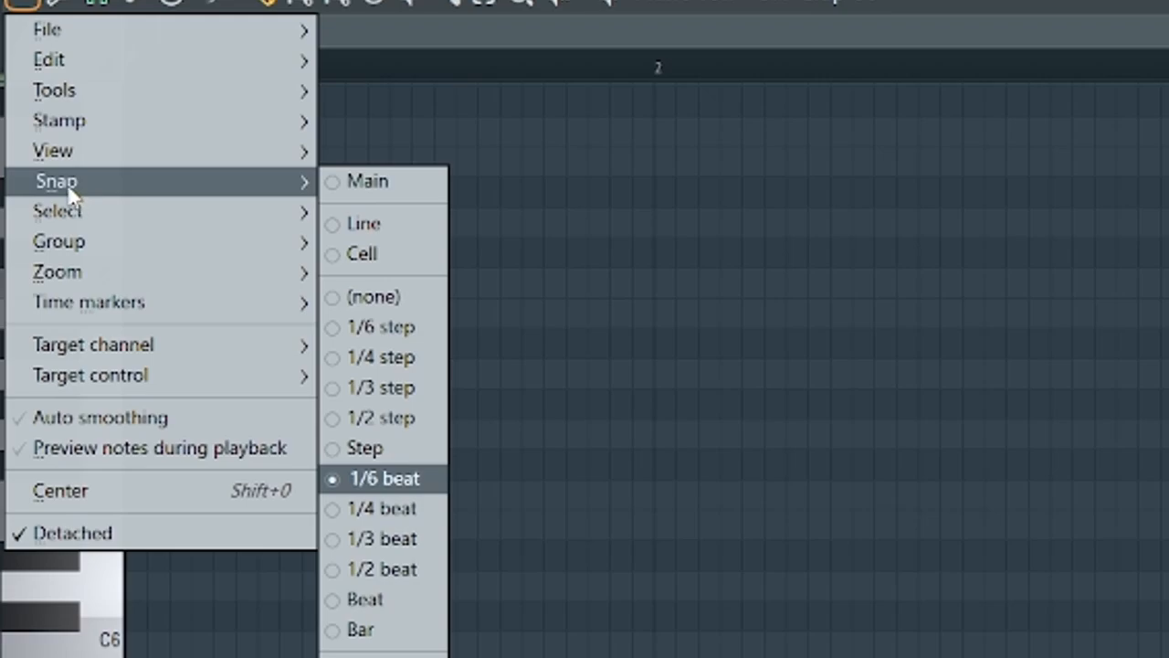
click(363, 509)
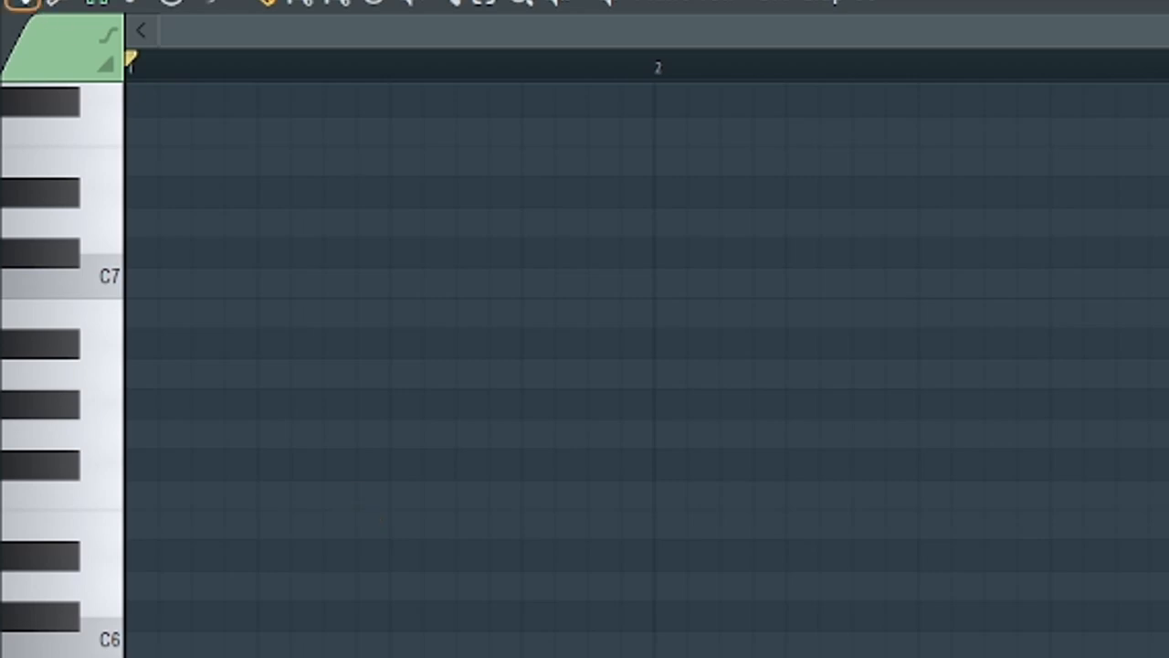
click(23, 5)
mouse_move(116, 178)
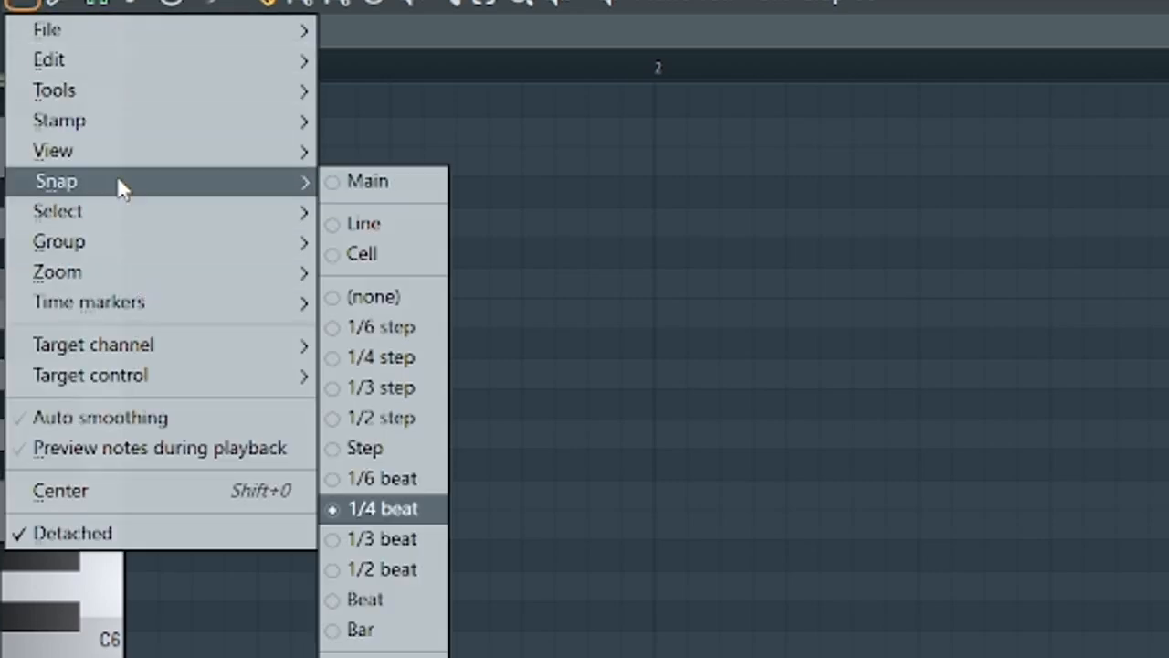
click(350, 510)
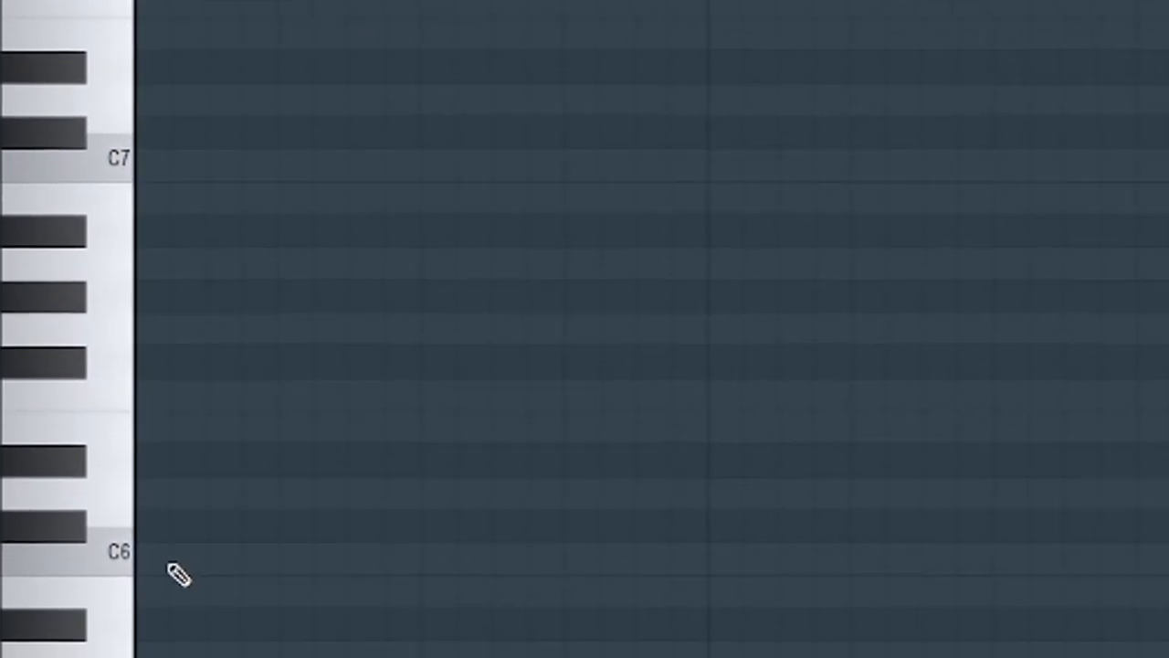
Place three C6 notes from the start of bar 1, spaced three steps apart, while the pattern loops
click(144, 592)
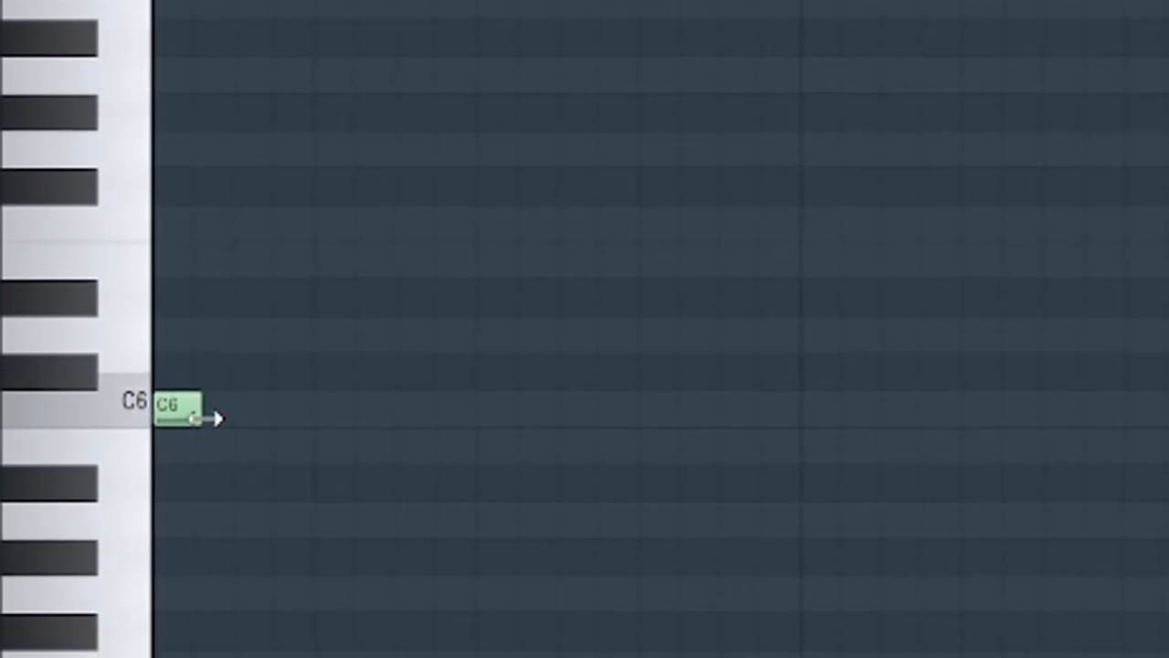
key(space)
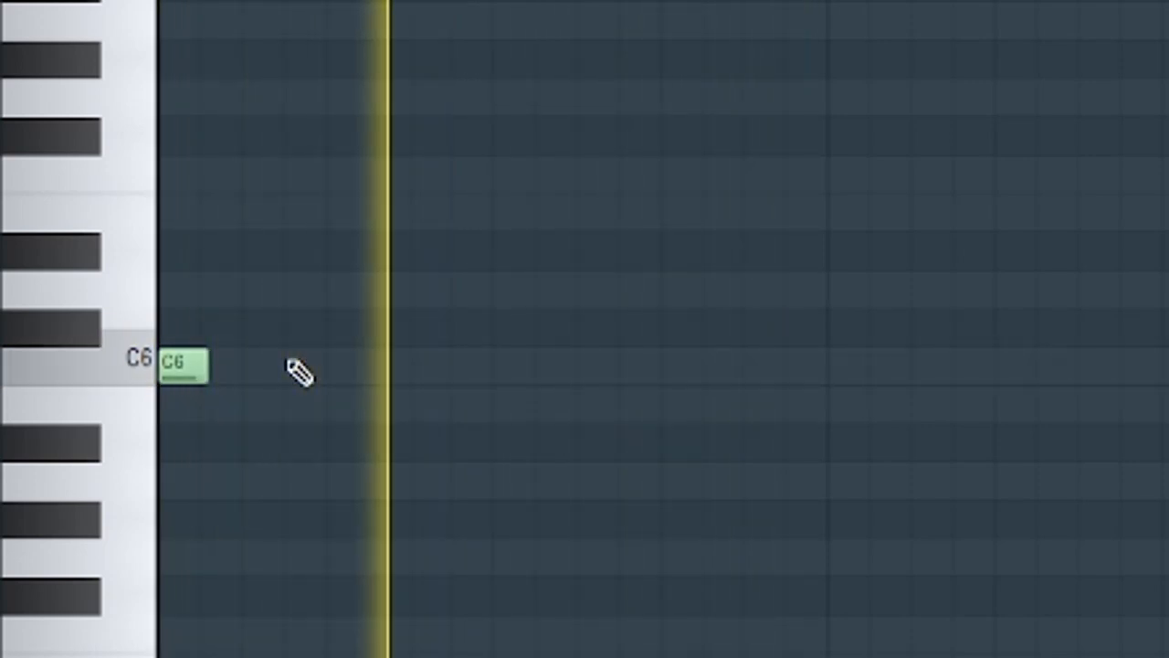
click(297, 370)
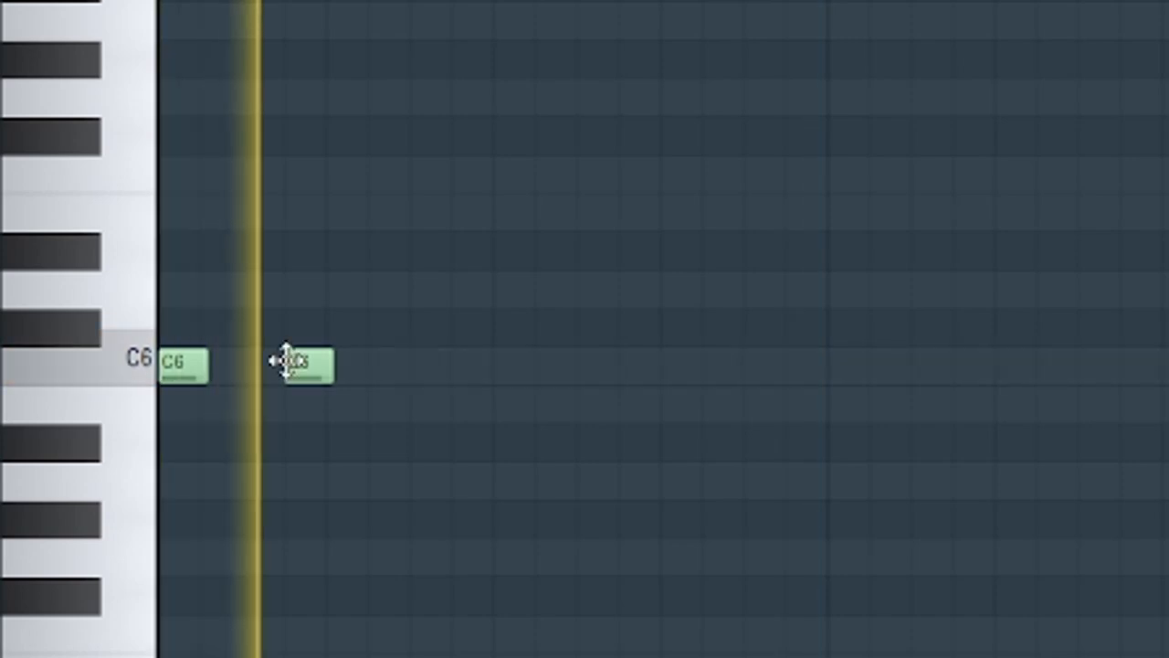
click(443, 368)
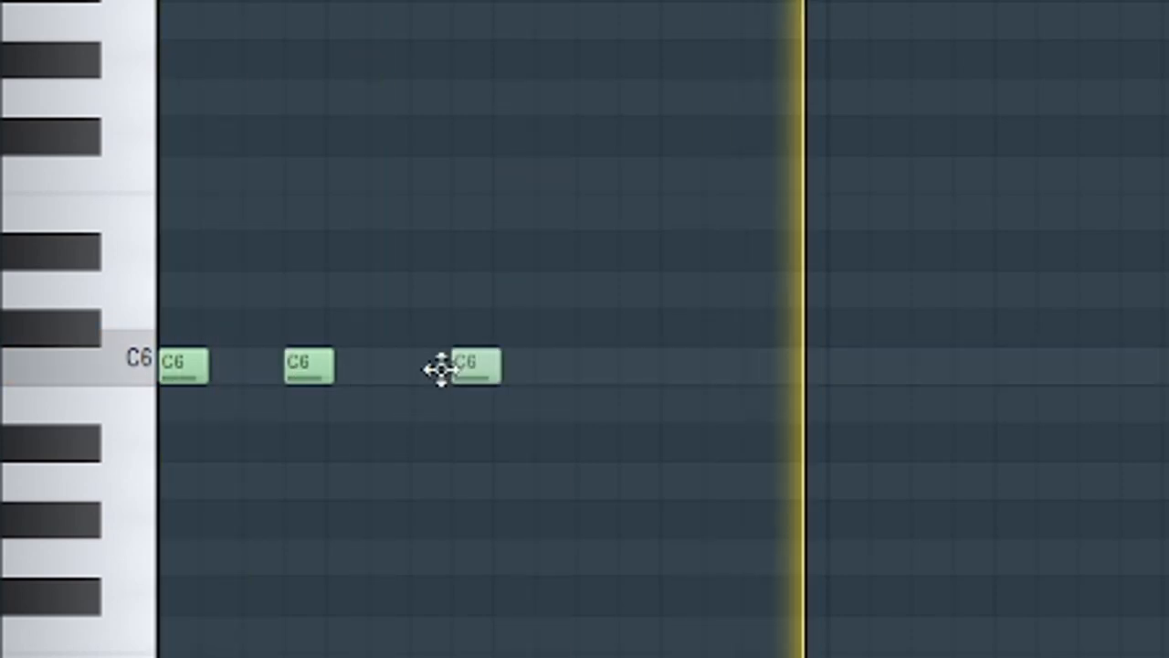
drag(454, 361, 413, 348)
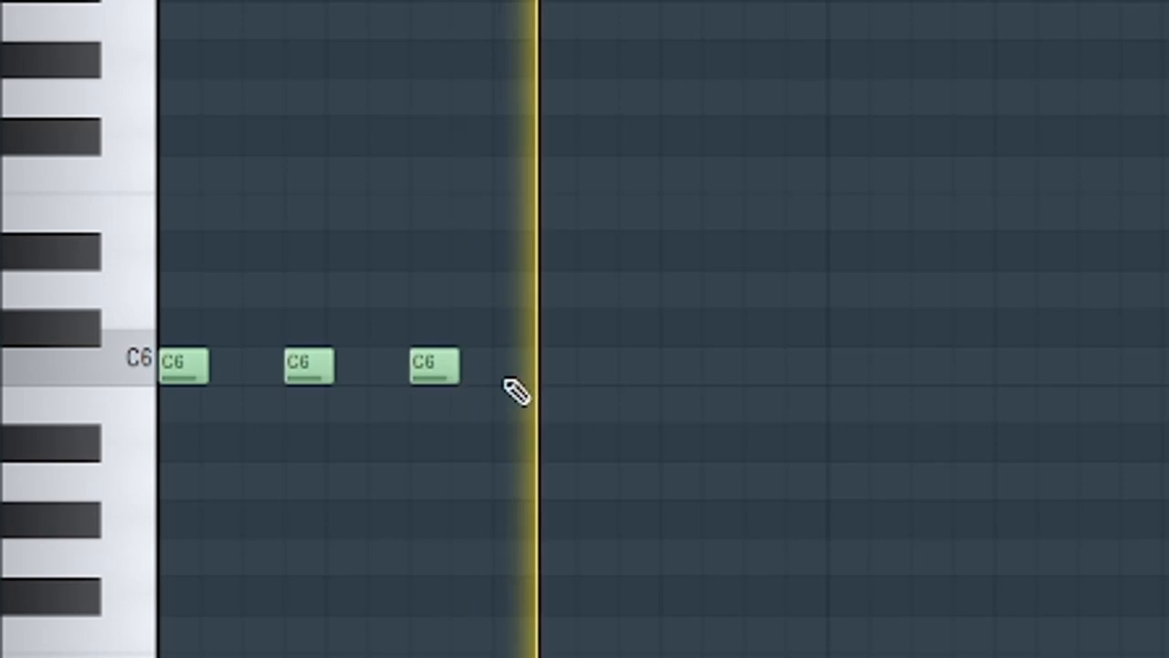
Add two more C6 clap notes in bar 1, one four steps after the third note and one two steps further on
click(547, 367)
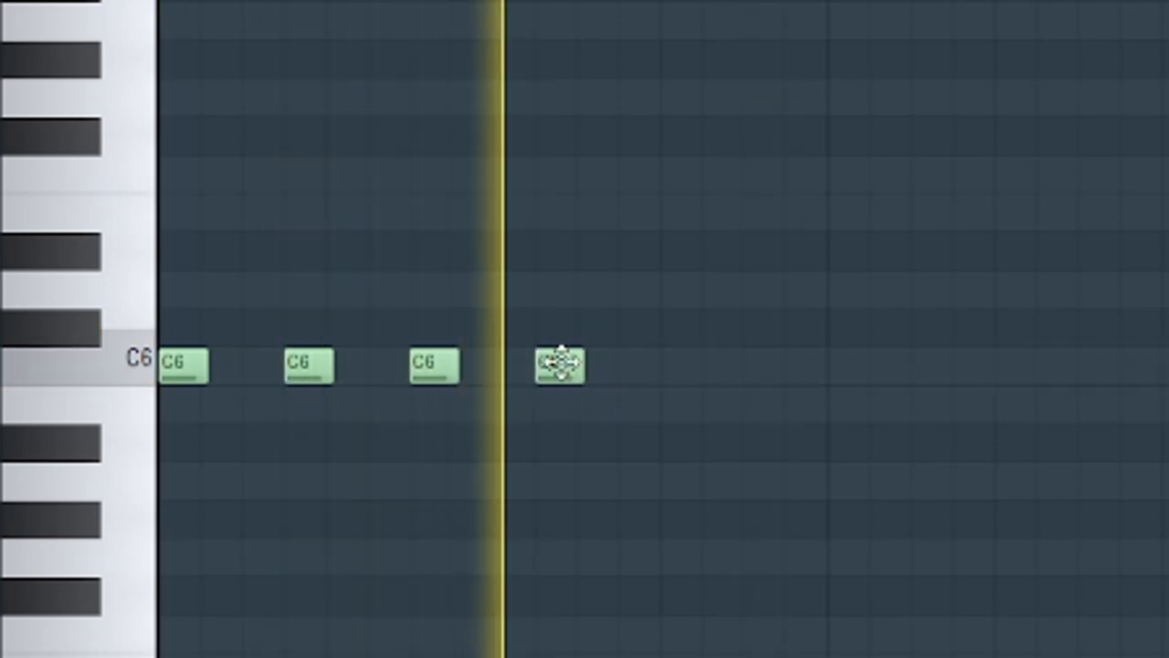
drag(560, 363, 598, 366)
click(681, 373)
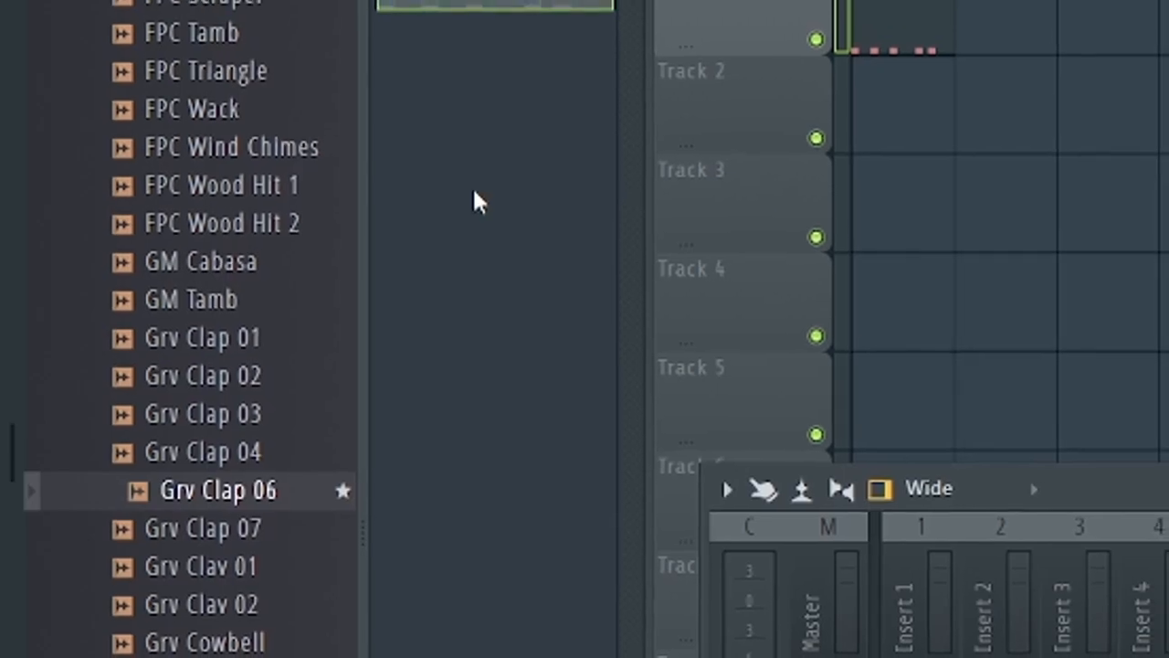
Find the Kicks folder in the Drums pack and audition the 707, 808, FPC 7, FPC 5, FPC 3 and FPC 1 kicks
scroll(110, 548, up, 10)
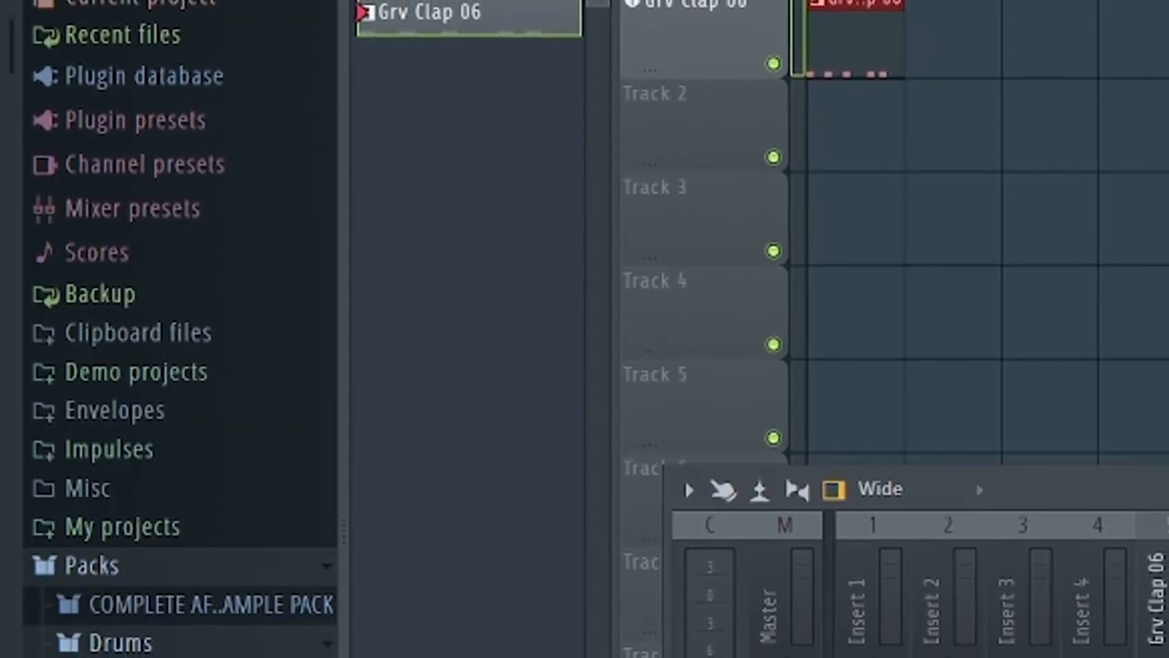
scroll(87, 603, down, 10)
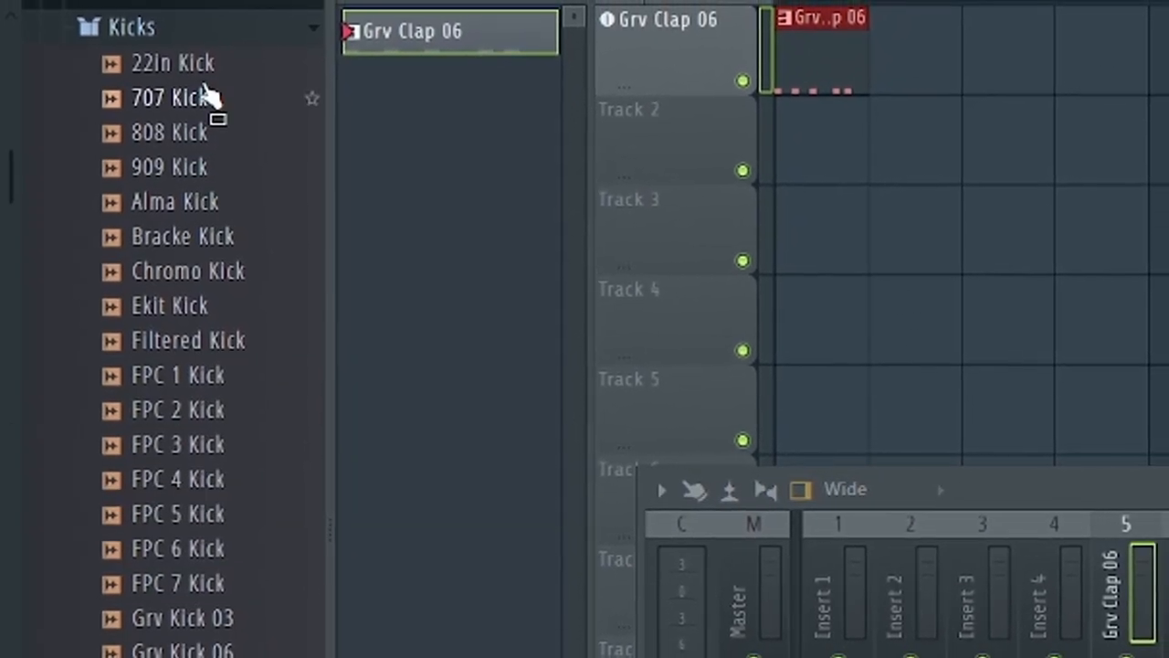
click(187, 92)
click(196, 130)
click(226, 580)
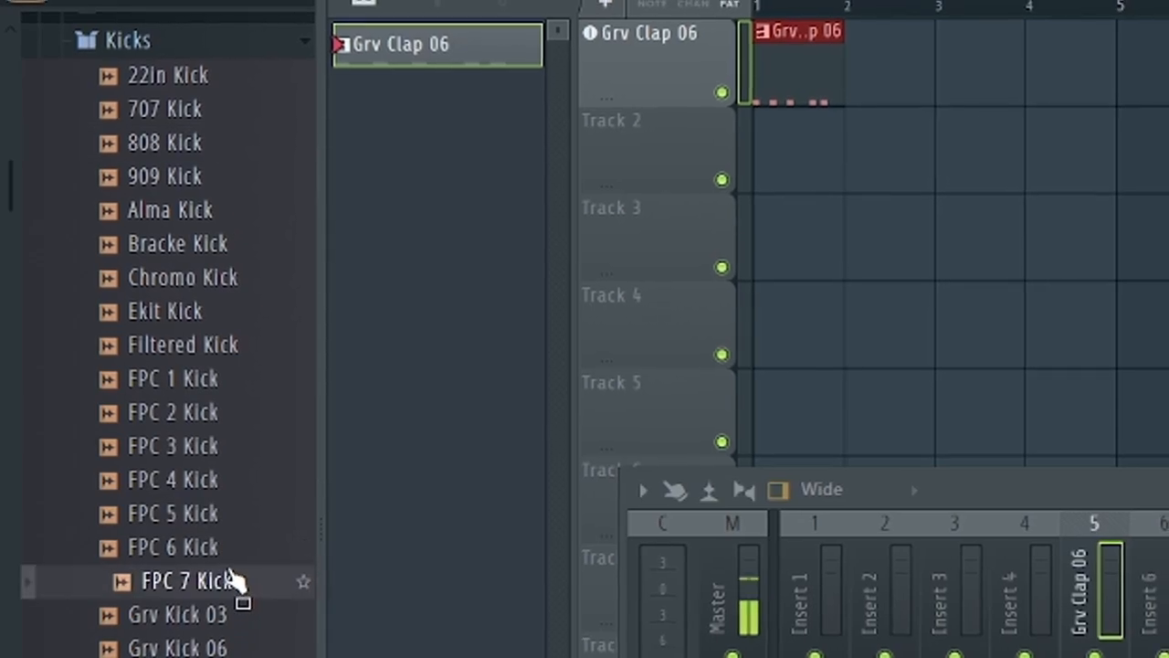
click(222, 513)
click(219, 447)
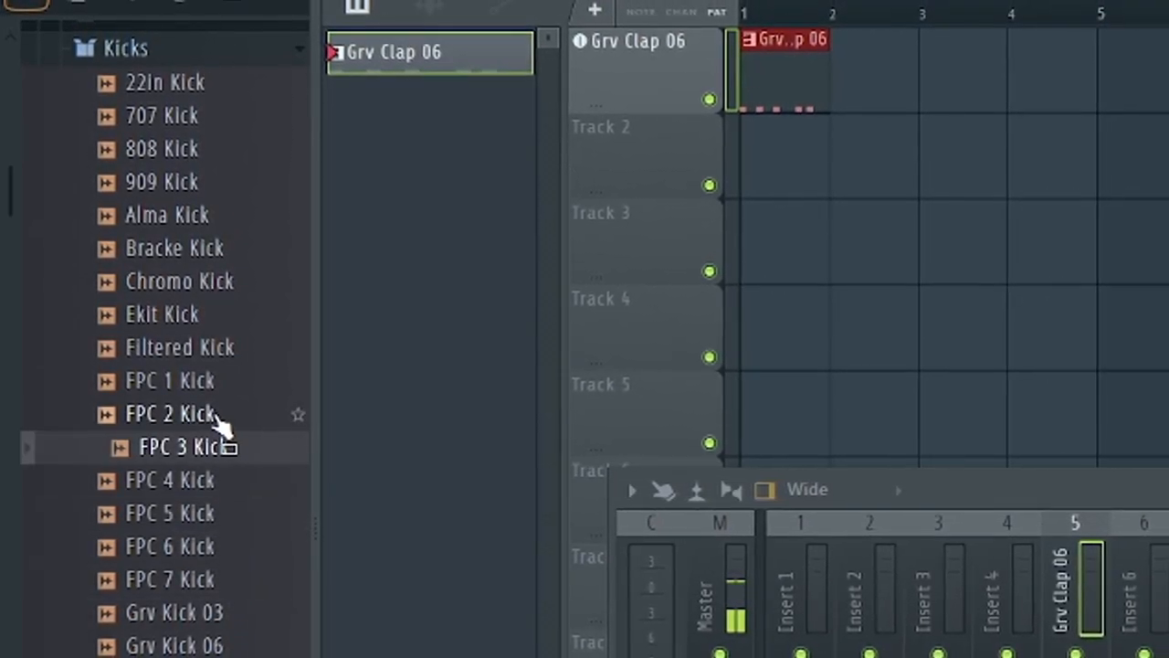
click(222, 381)
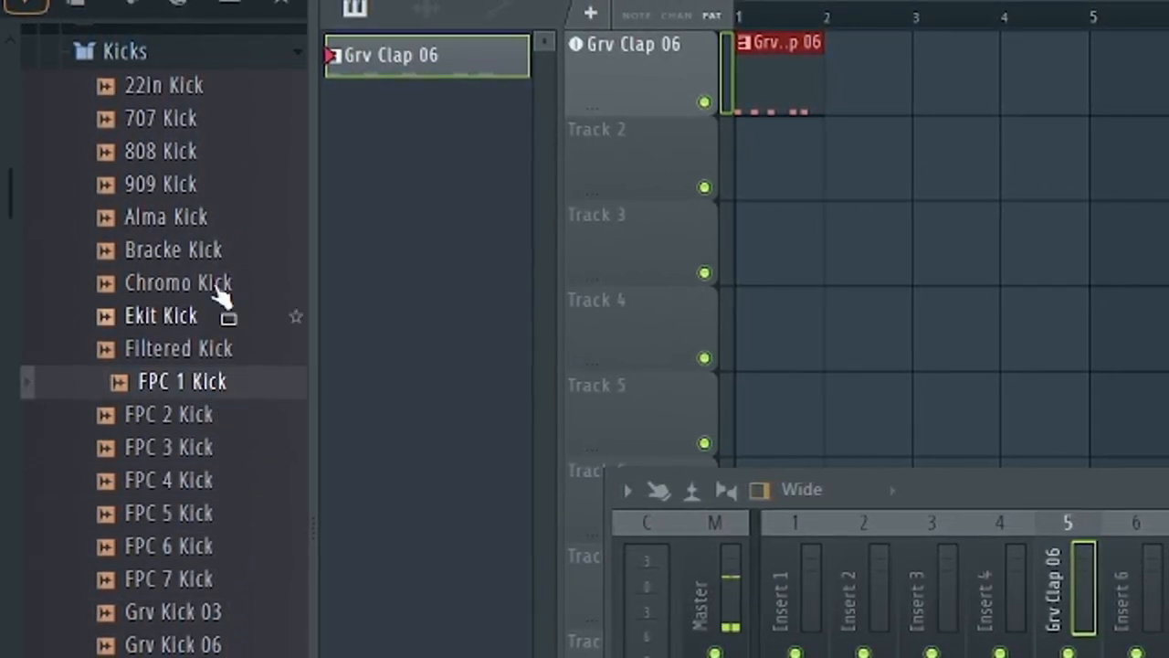
Compare the Alma, 22in and 808 kicks with the 707 Kick, ending on the 707 Kick
click(212, 197)
click(215, 222)
click(219, 117)
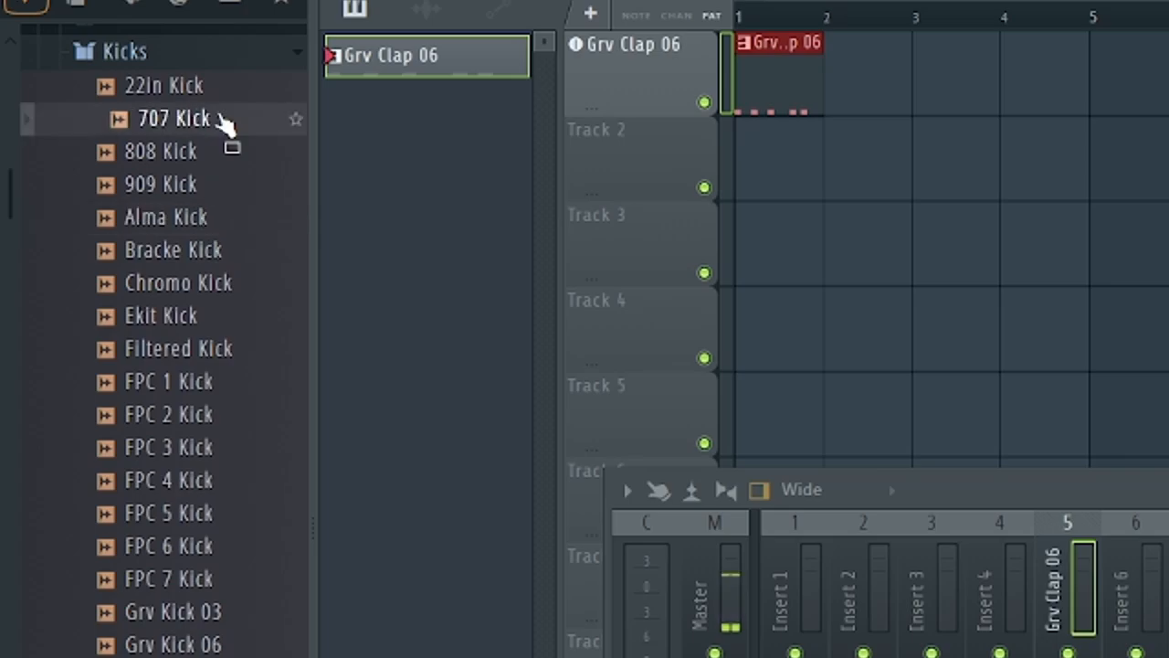
click(217, 91)
click(212, 121)
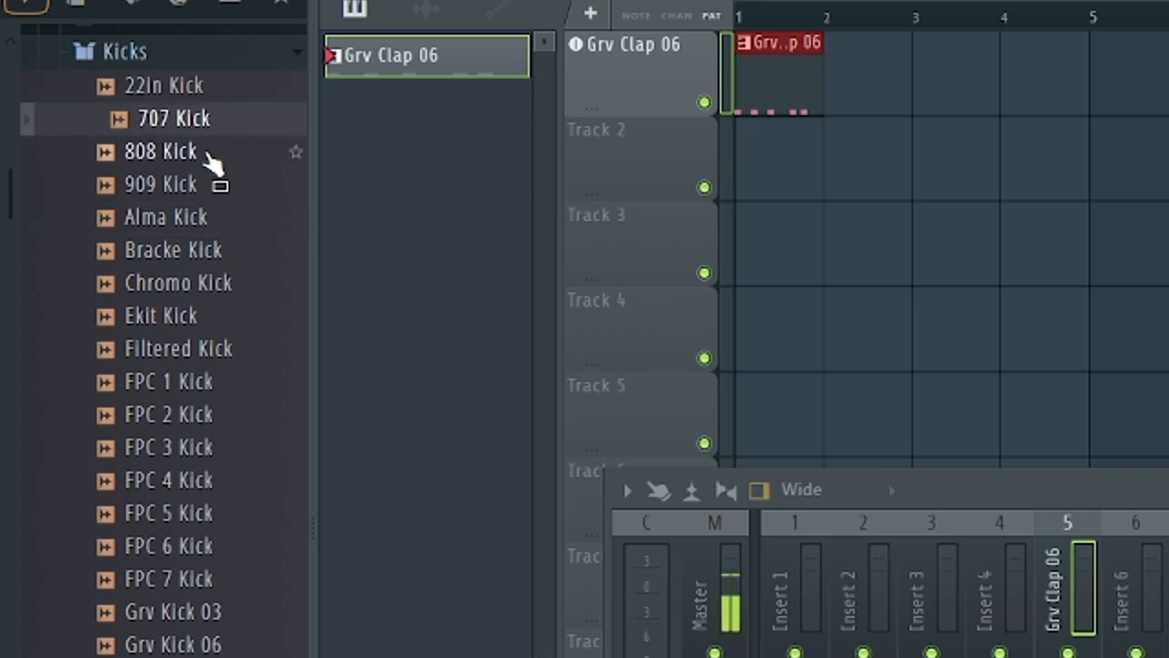
click(208, 154)
click(205, 129)
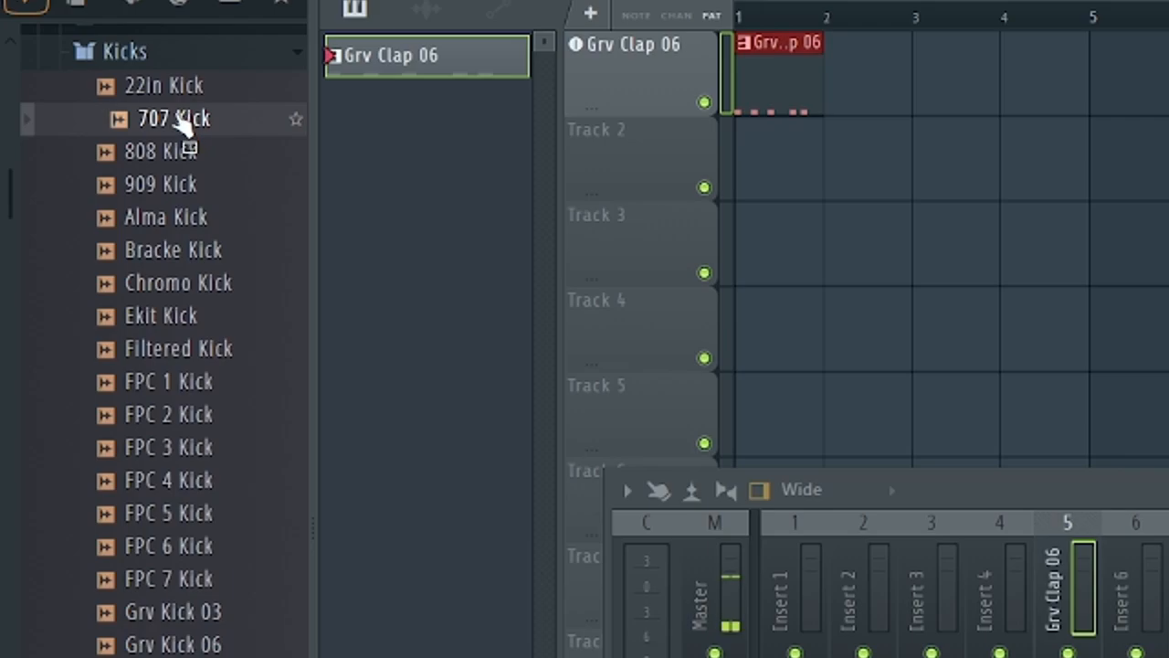
Add the 707 Kick sample to Track 2 as a pattern clip and open it in the piano roll
drag(416, 118, 598, 161)
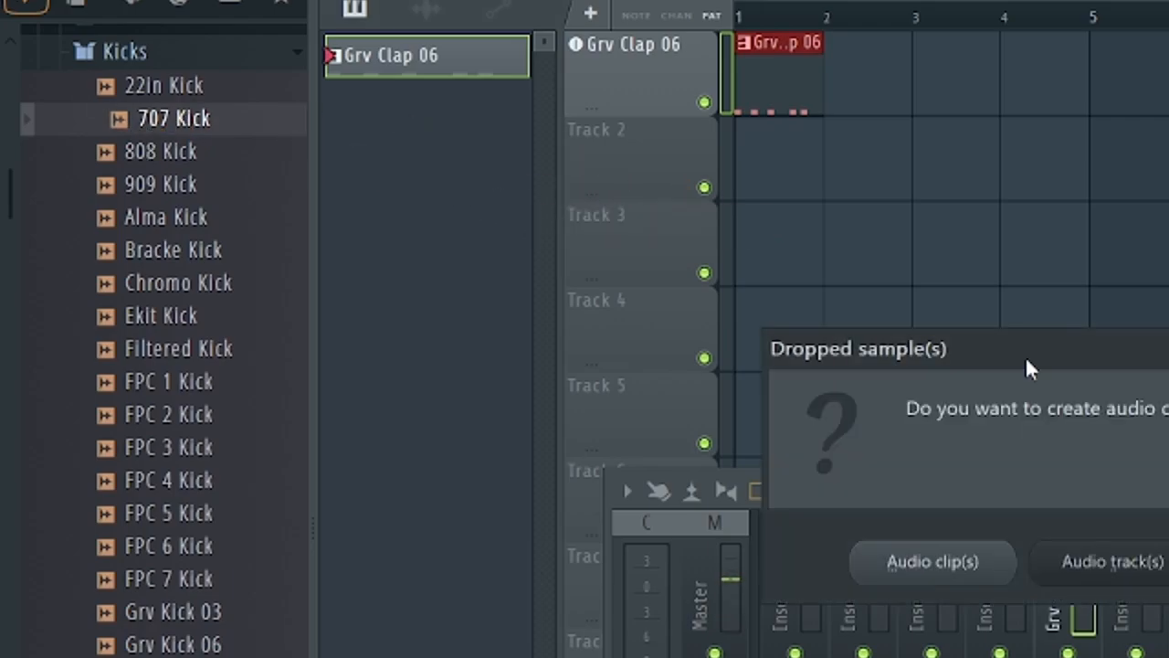
click(890, 567)
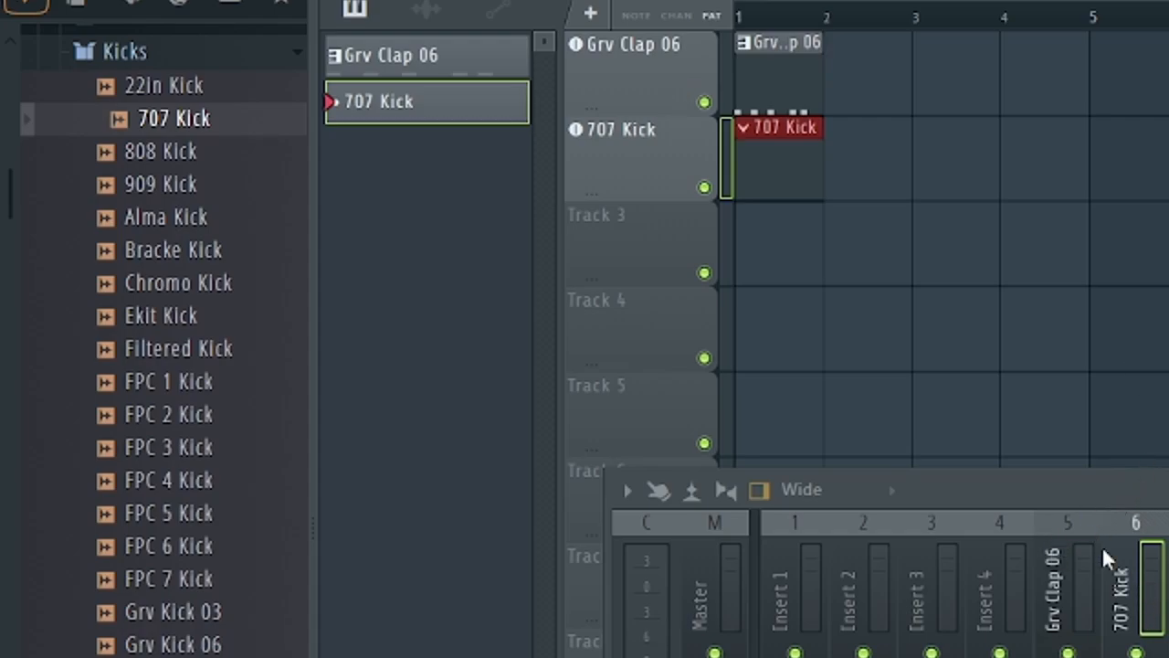
double_click(778, 160)
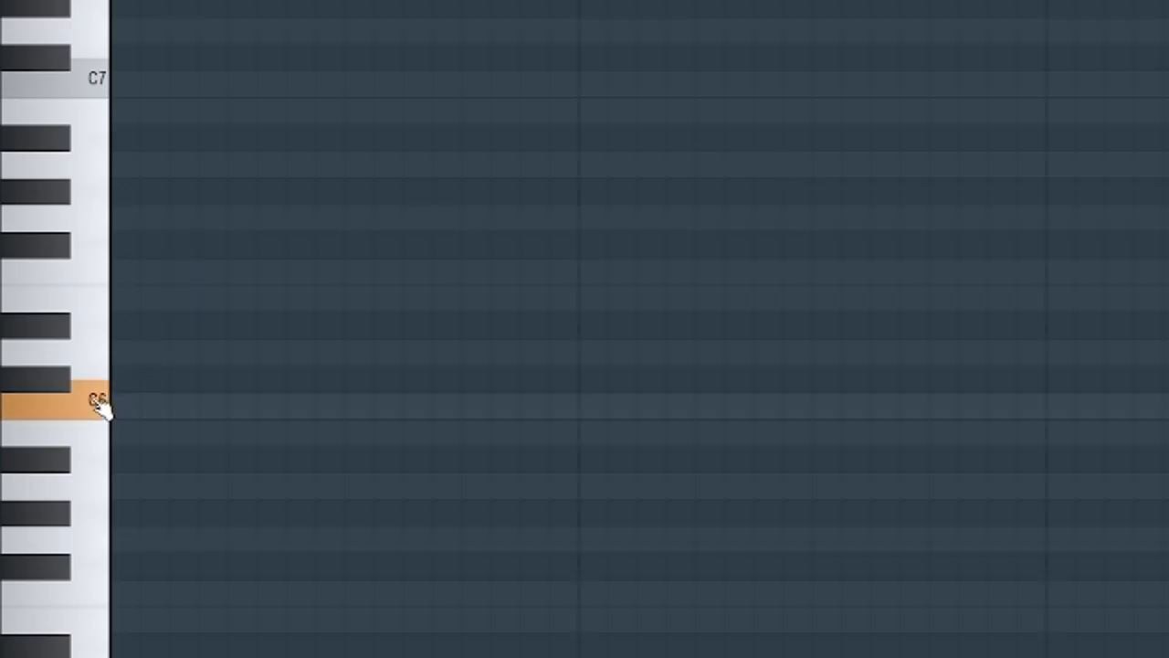
Place three C5 kick notes in bar 1 during looped playback: at the bar start, on beat 3, and two steps after beat 3
scroll(77, 512, down, 10)
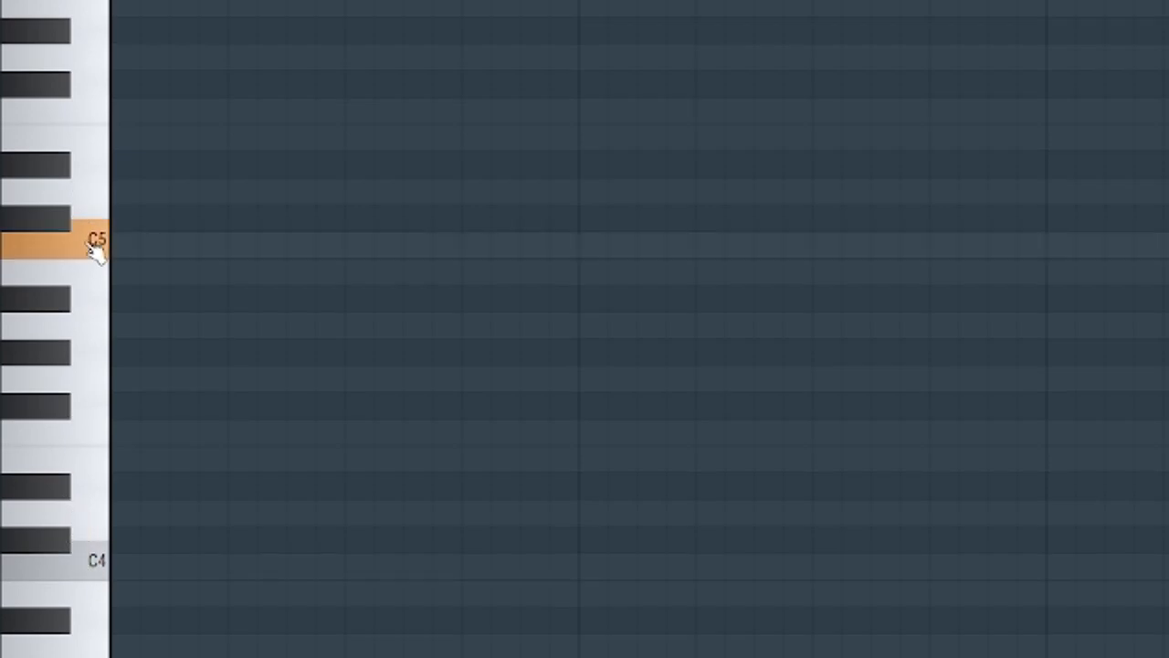
key(space)
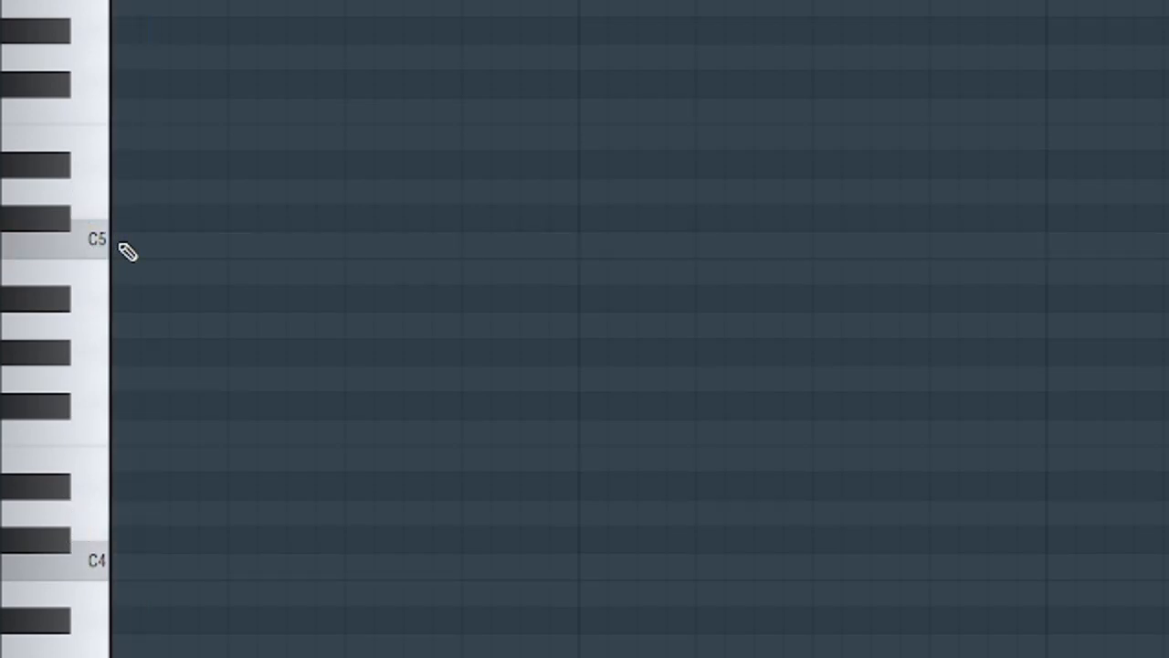
key(space)
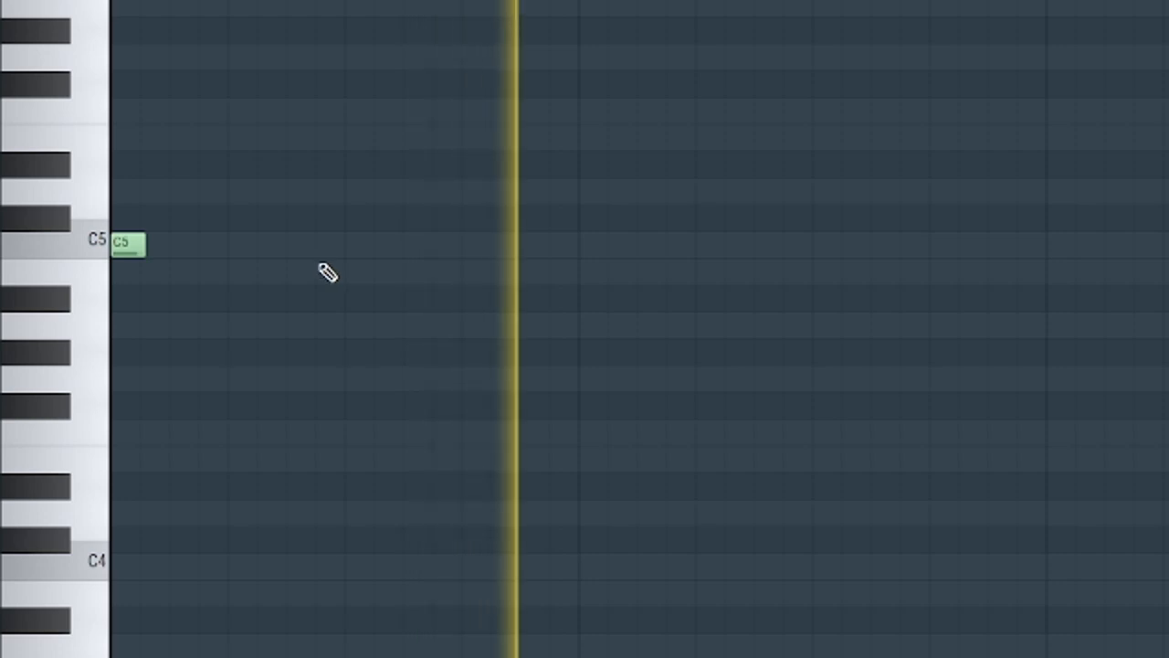
click(369, 254)
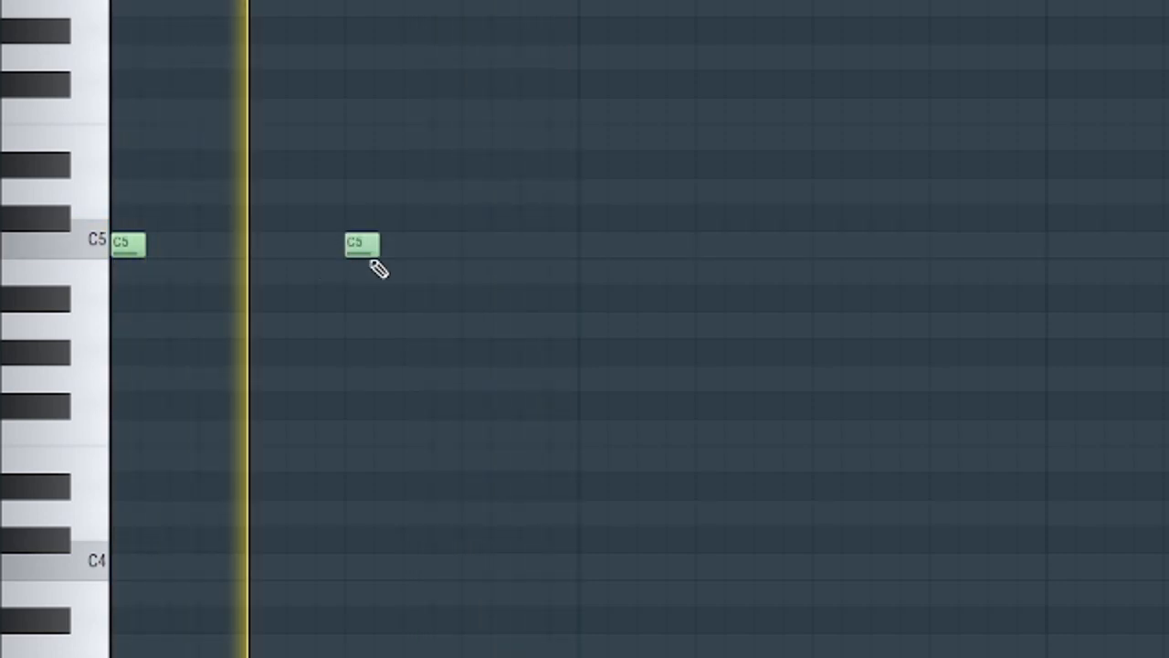
click(426, 249)
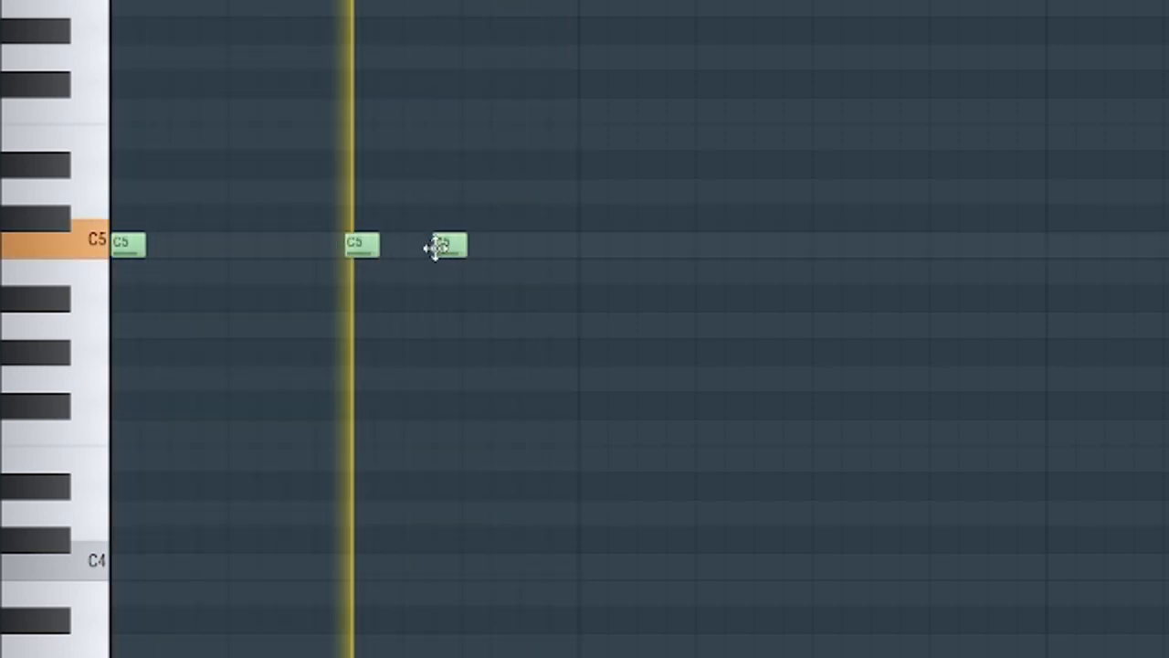
drag(444, 248, 426, 245)
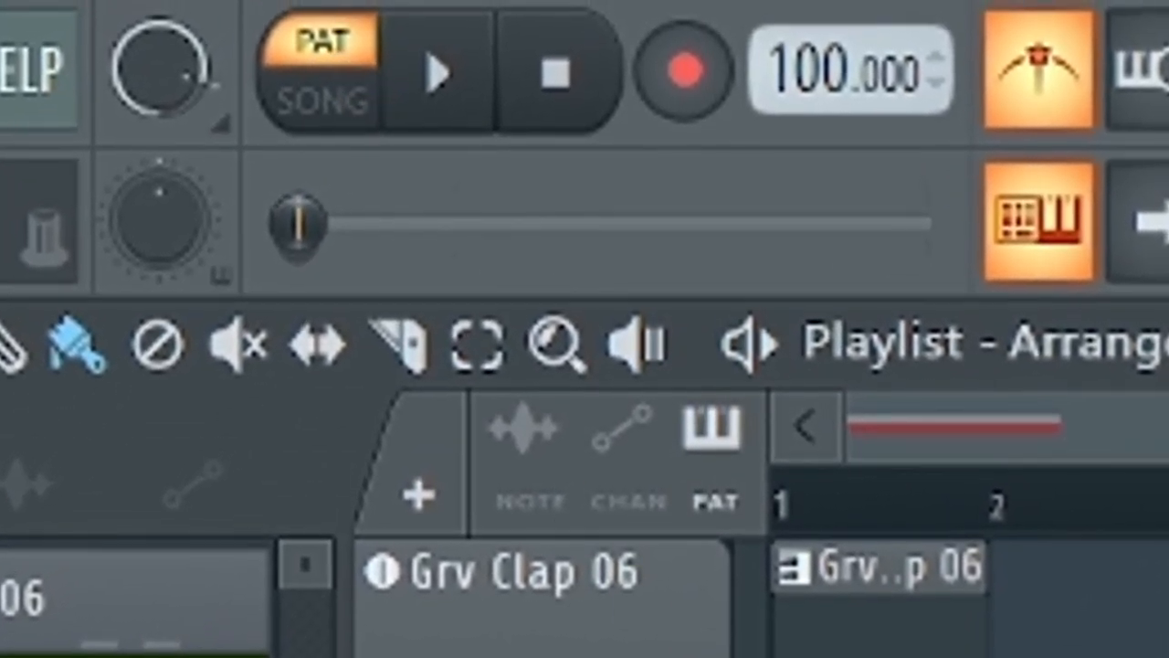
Switch playback to Song mode and briefly play the clap and kick clips together
click(343, 108)
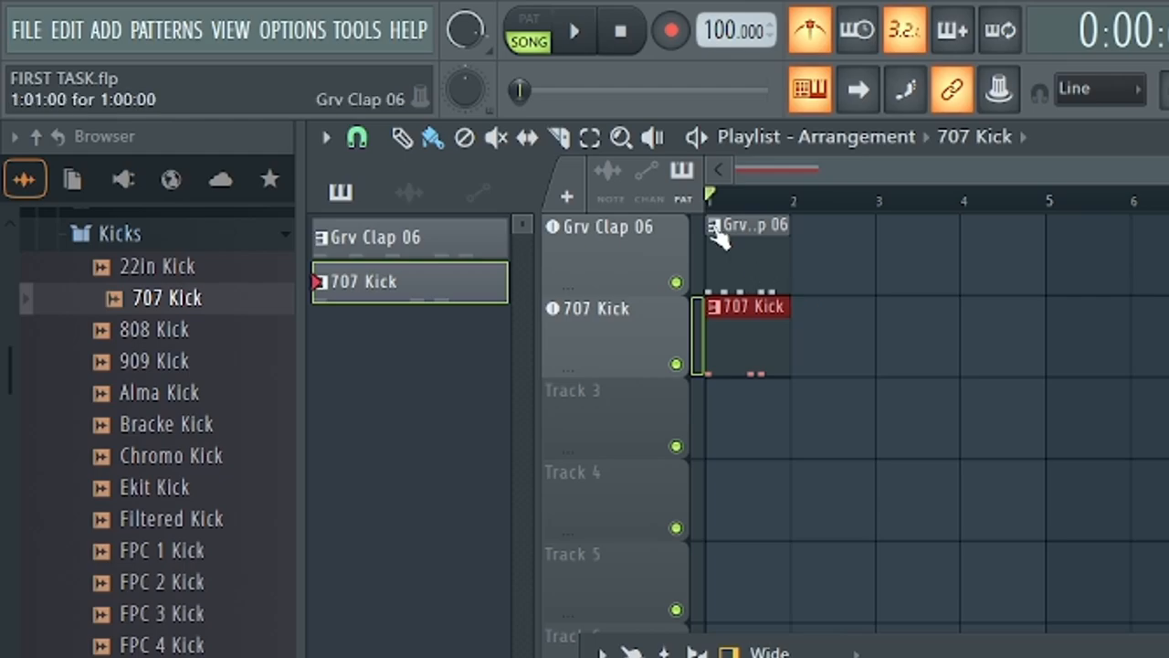
click(584, 35)
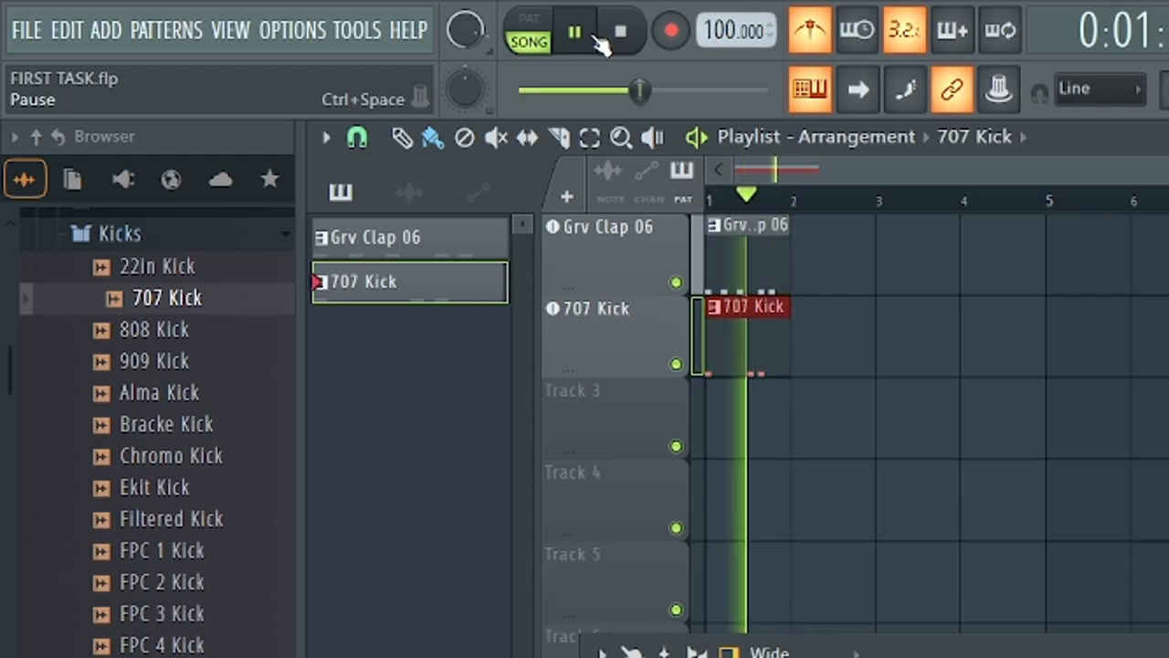
click(595, 38)
Collapse the Kicks folder, open the Percussion folder and audition the 808 Conga sample
scroll(268, 420, up, 10)
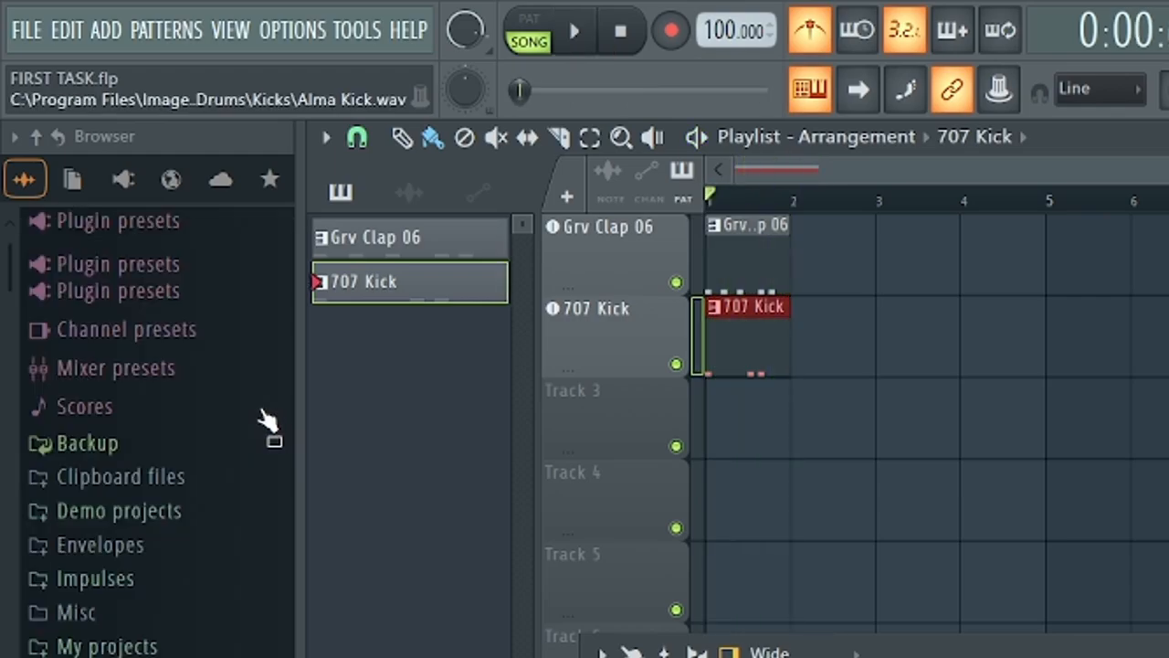
click(7, 368)
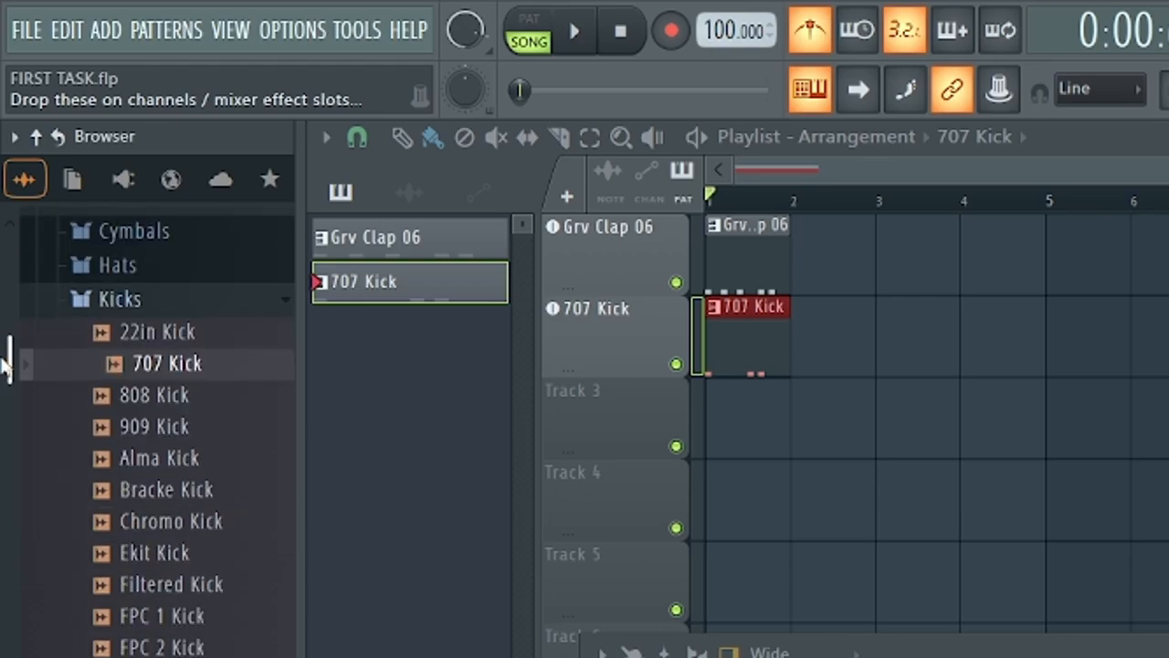
click(281, 306)
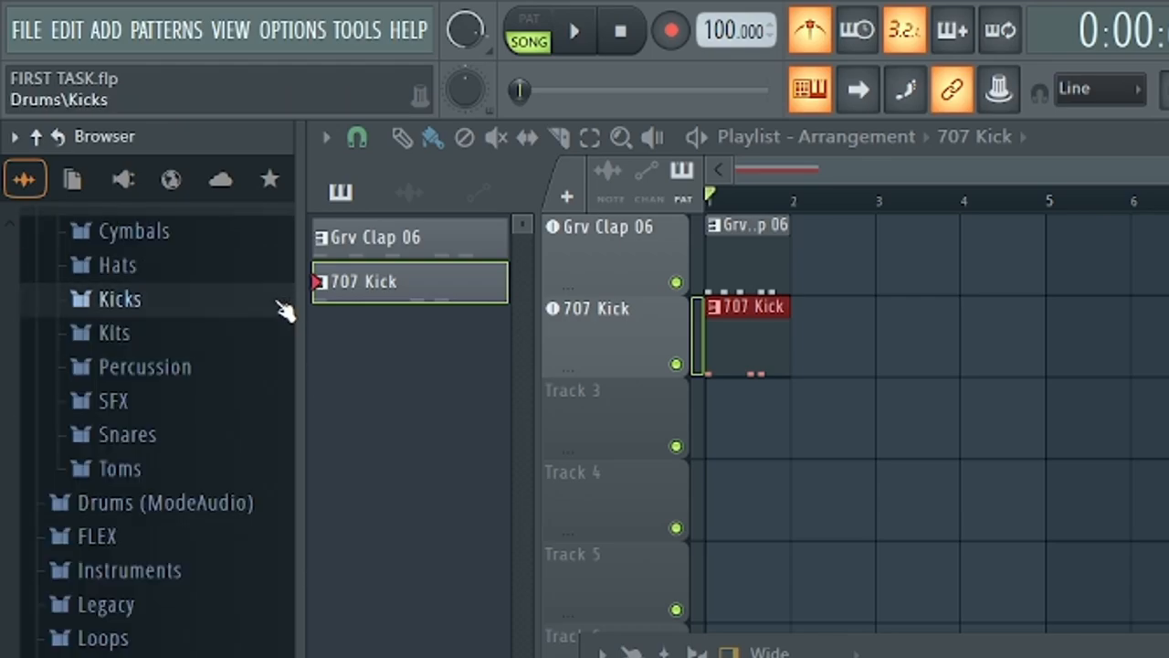
click(179, 383)
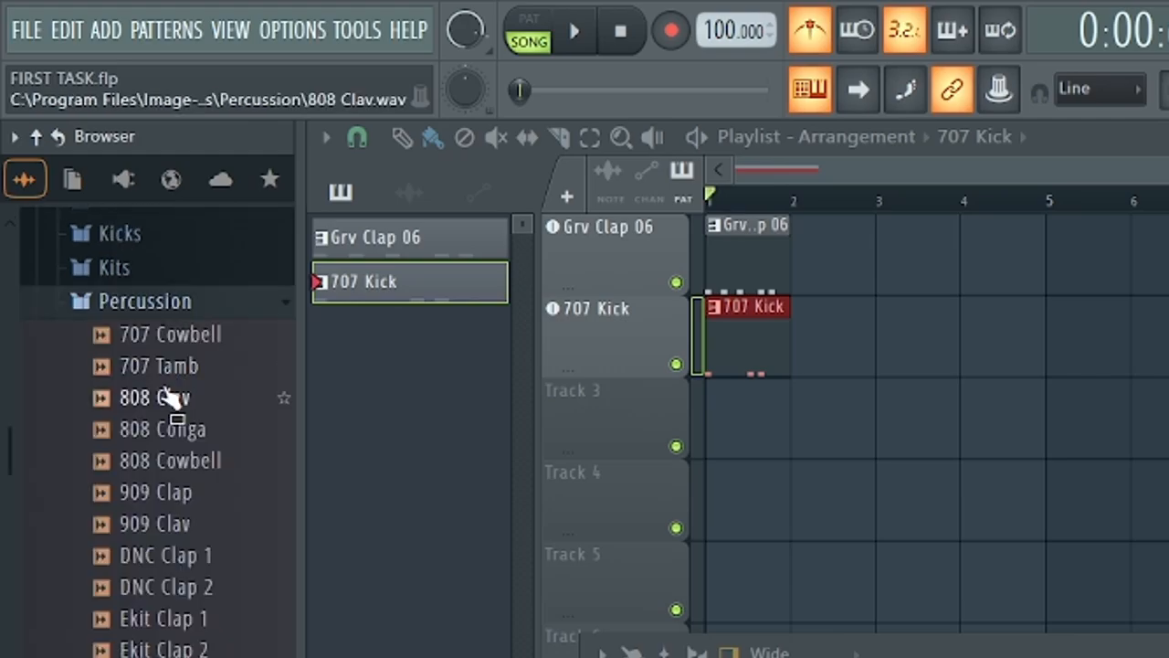
click(192, 434)
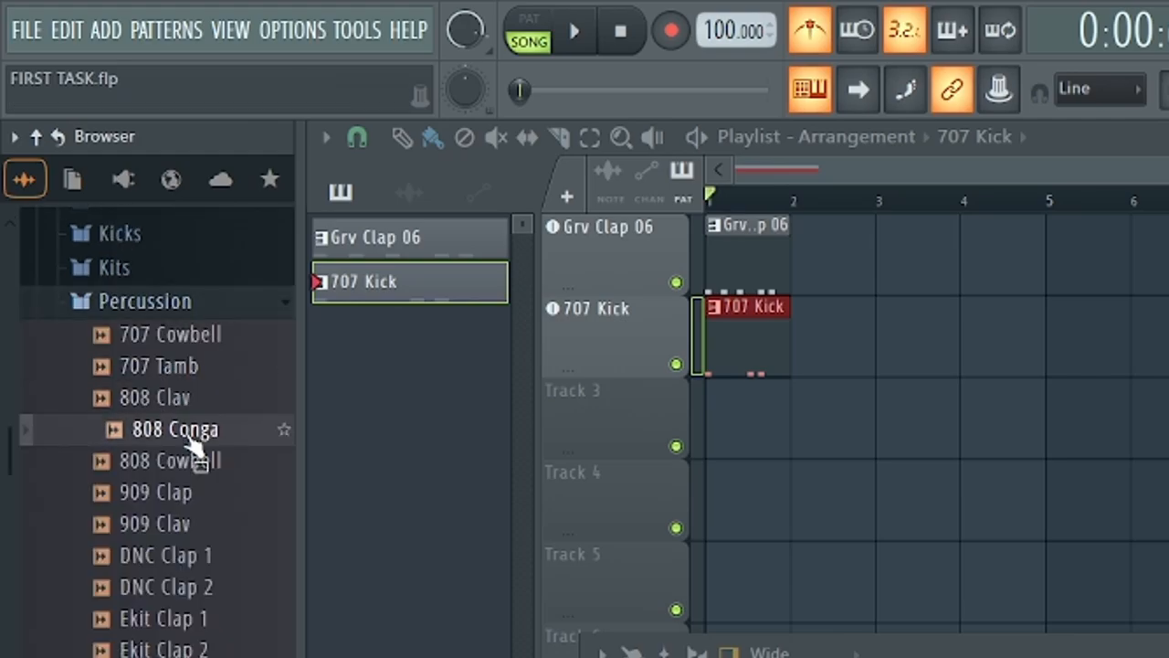
Add the 808 Conga sample to Track 3 as a pattern clip and open it in the piano roll
drag(527, 432, 577, 436)
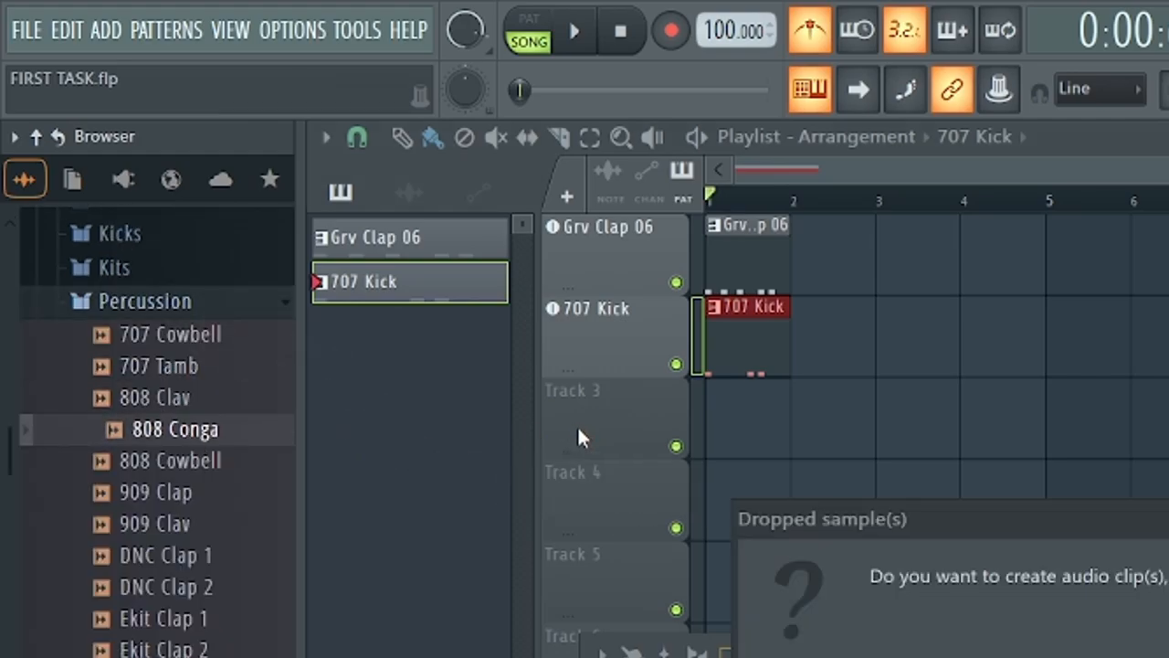
key(Return)
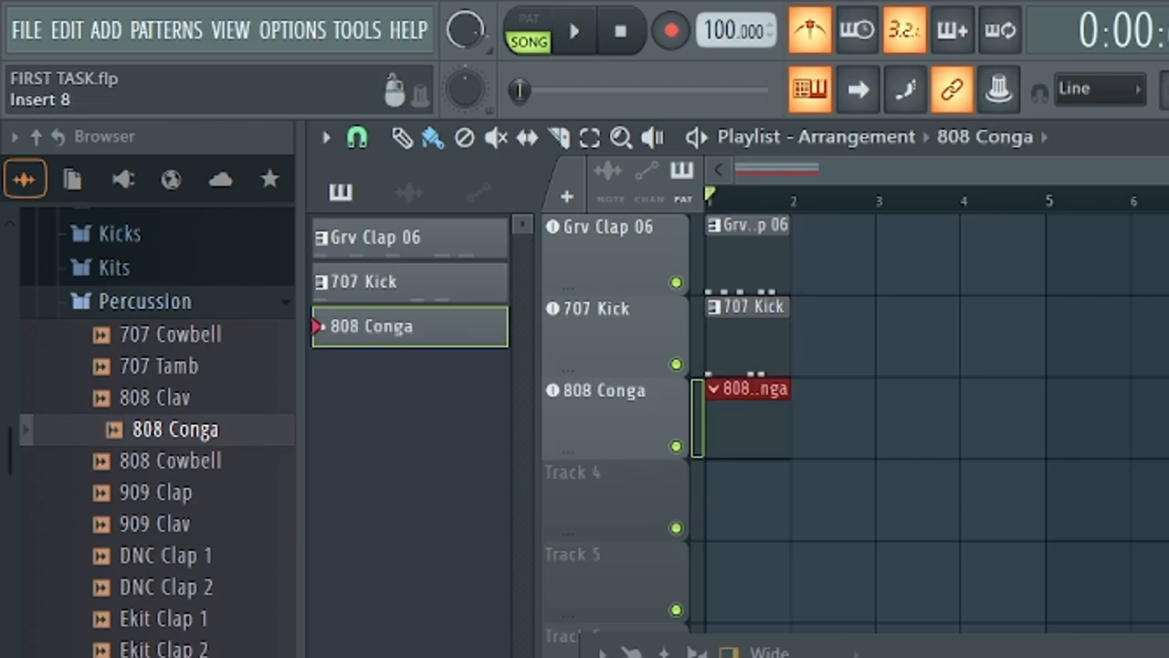
double_click(742, 424)
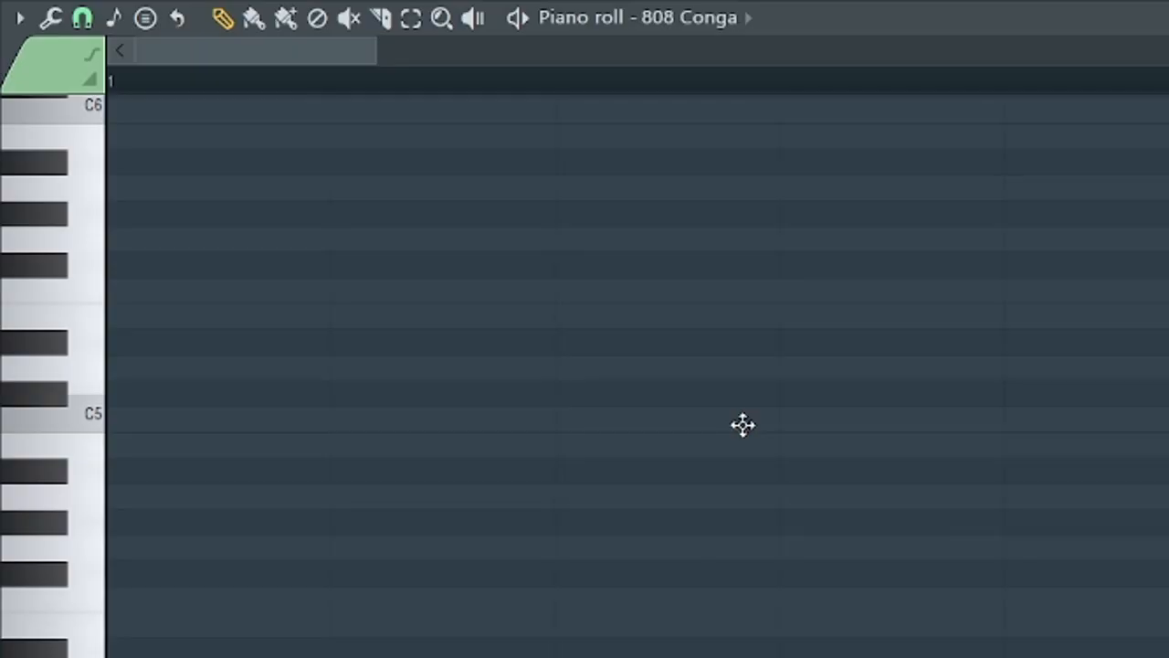
Place two G4 conga notes on the seventh and fifteenth steps of bar 1 while the song loops
key(space)
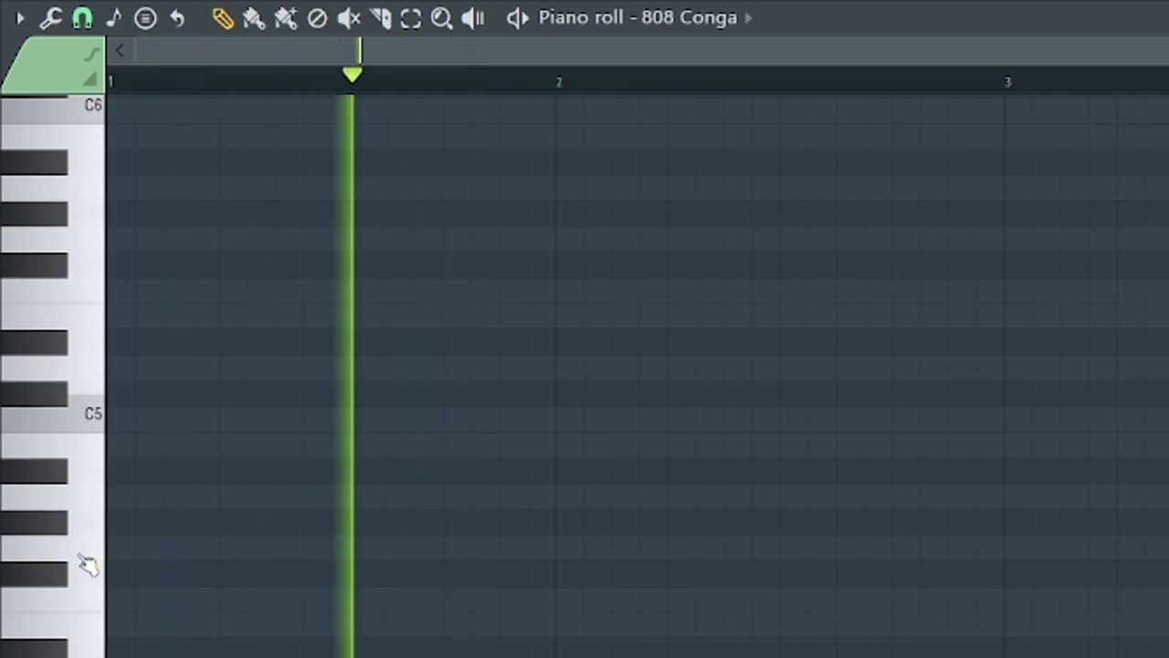
click(279, 550)
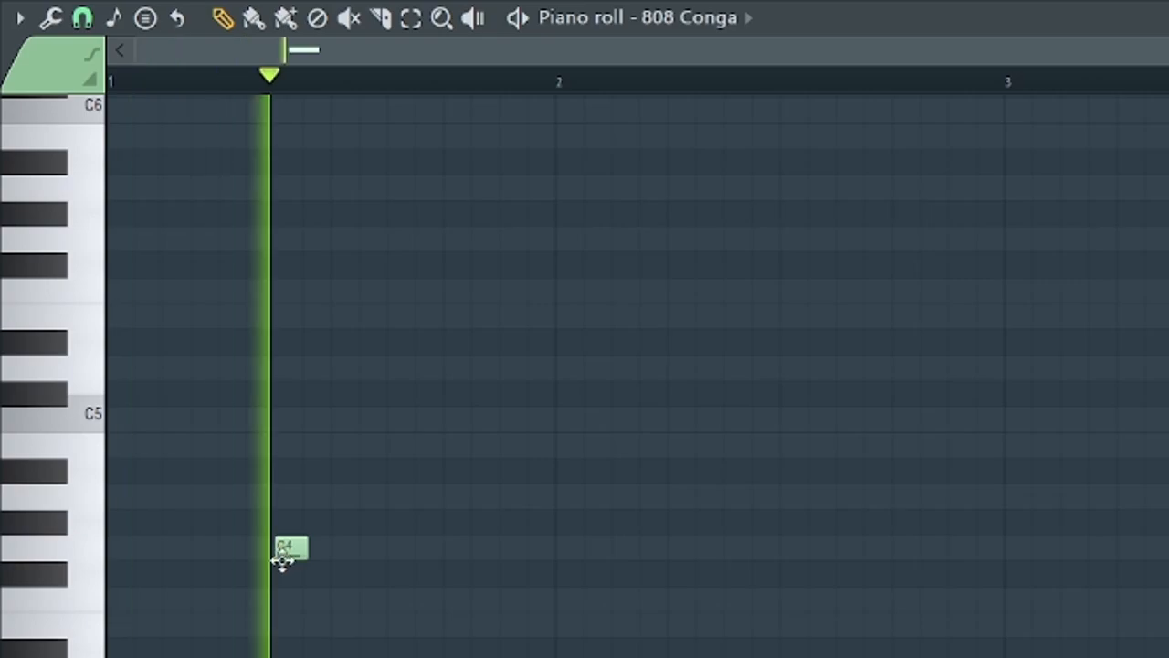
click(508, 550)
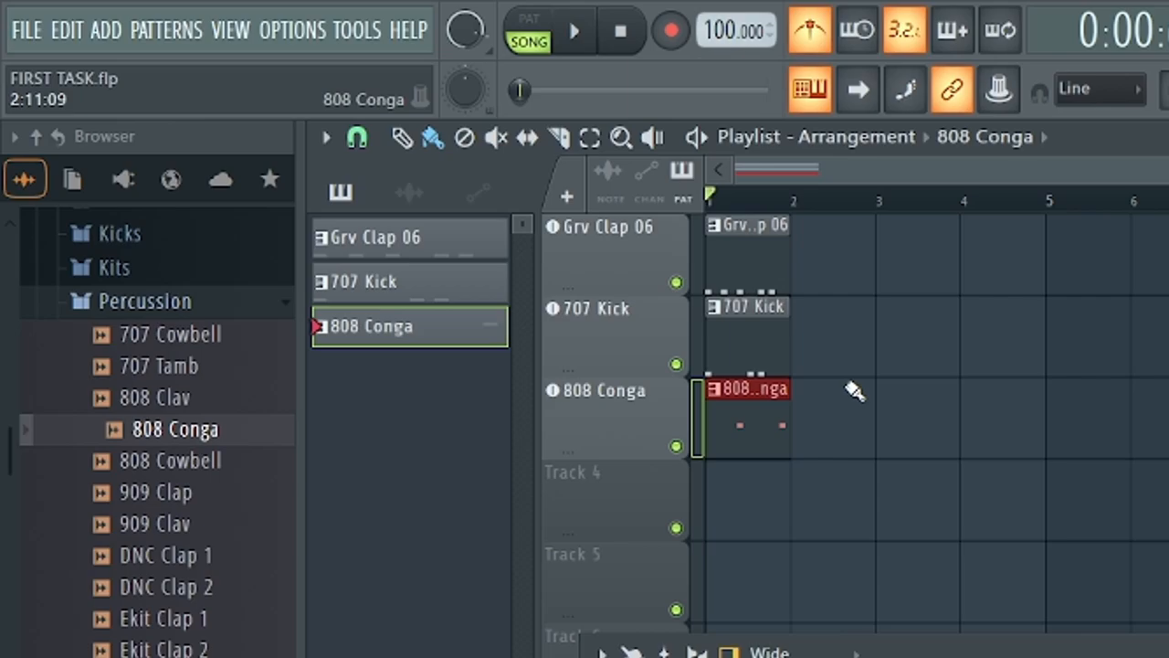
Collapse the Percussion and Drums folders in the browser and go back to the list of sound packs
drag(10, 433, 6, 403)
click(228, 413)
scroll(248, 445, up, 5)
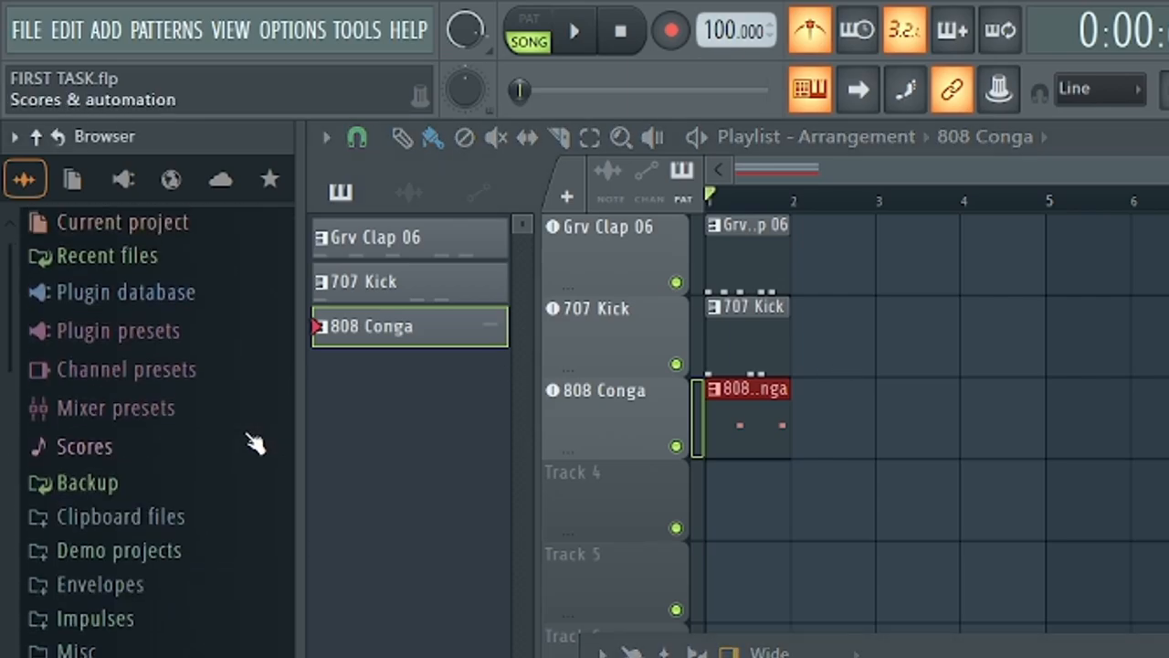
scroll(208, 567, down, 5)
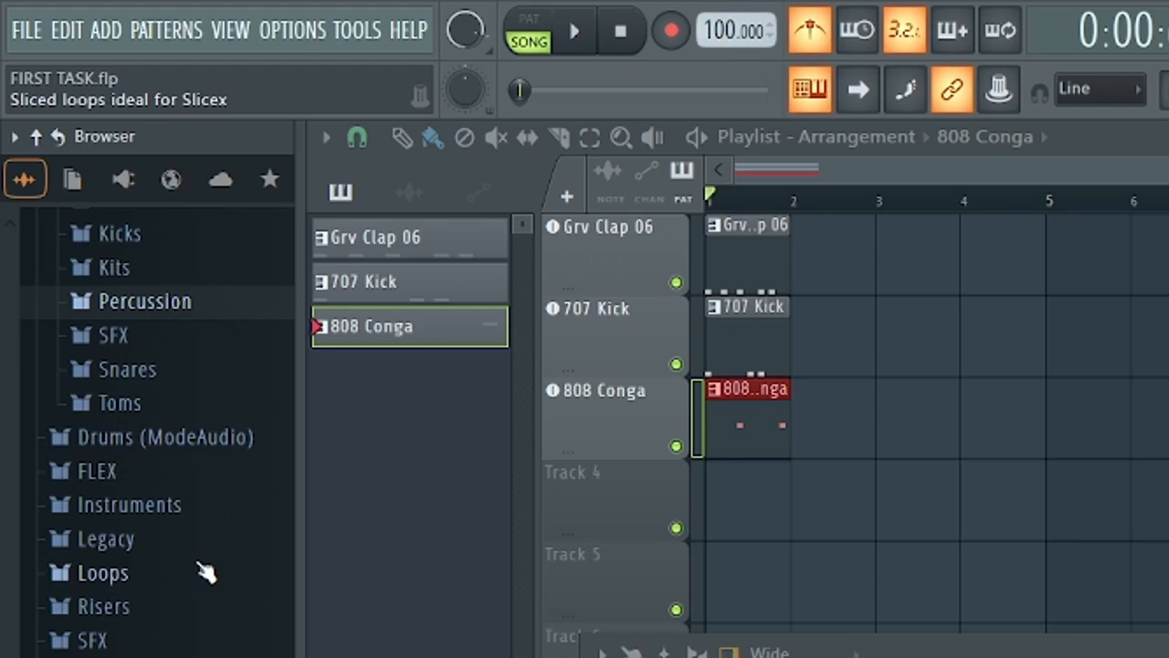
scroll(206, 571, up, 5)
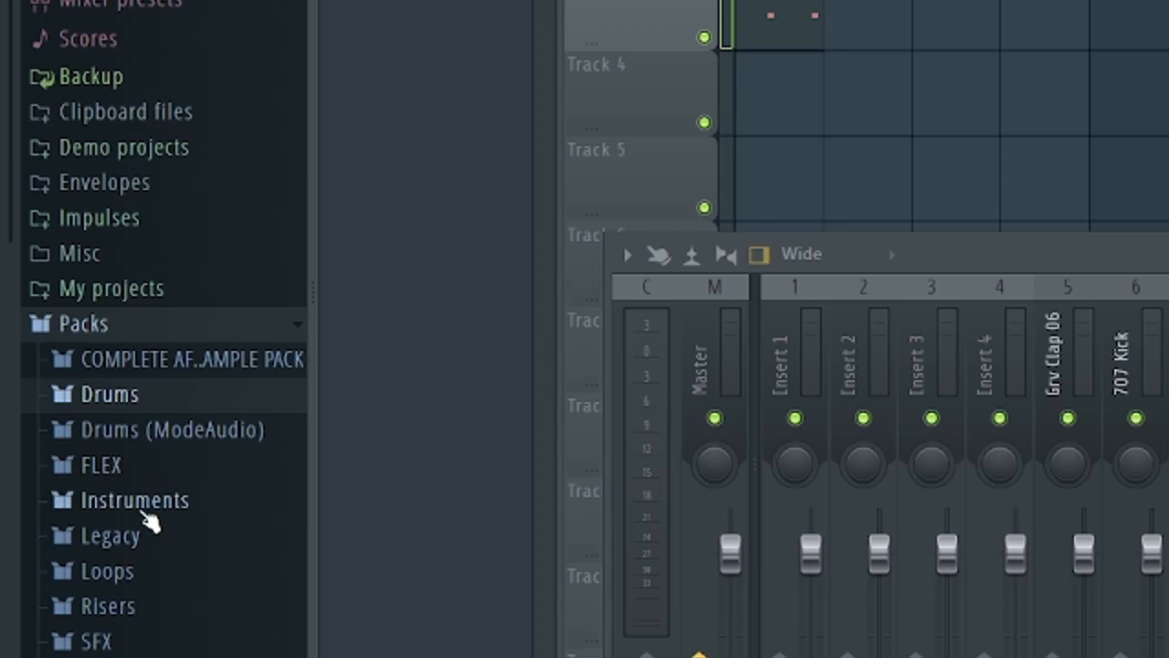
Add the Electric keyboard preset from the Instruments pack to Track 4 and open its pattern in the piano roll
click(163, 510)
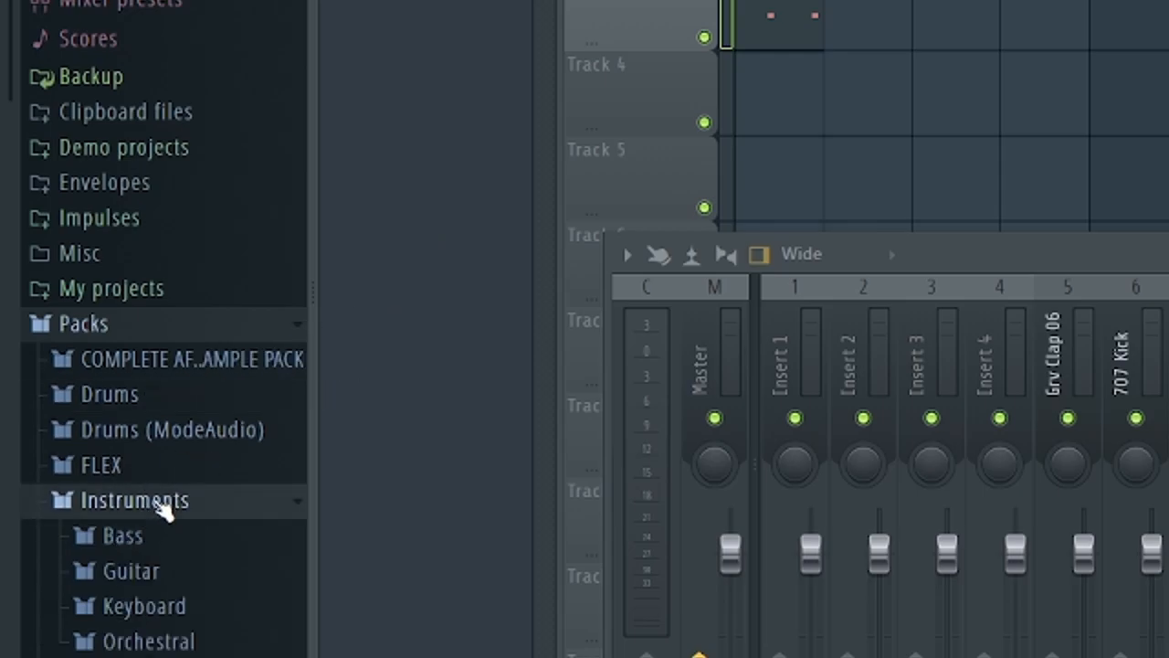
drag(8, 47, 20, 315)
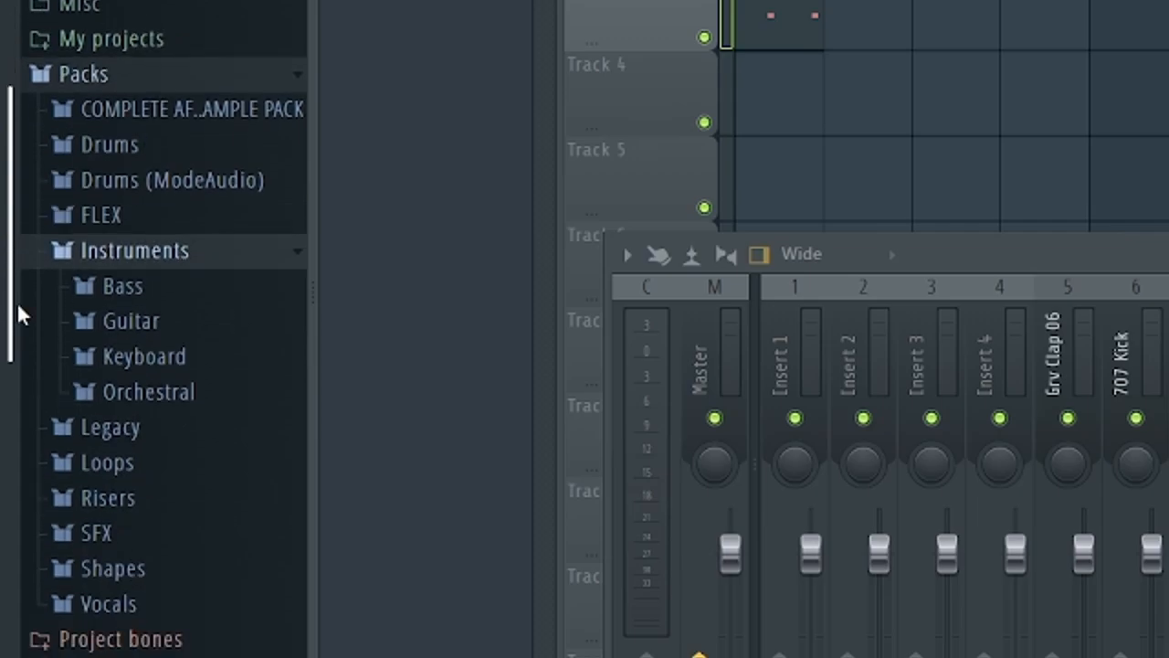
click(132, 325)
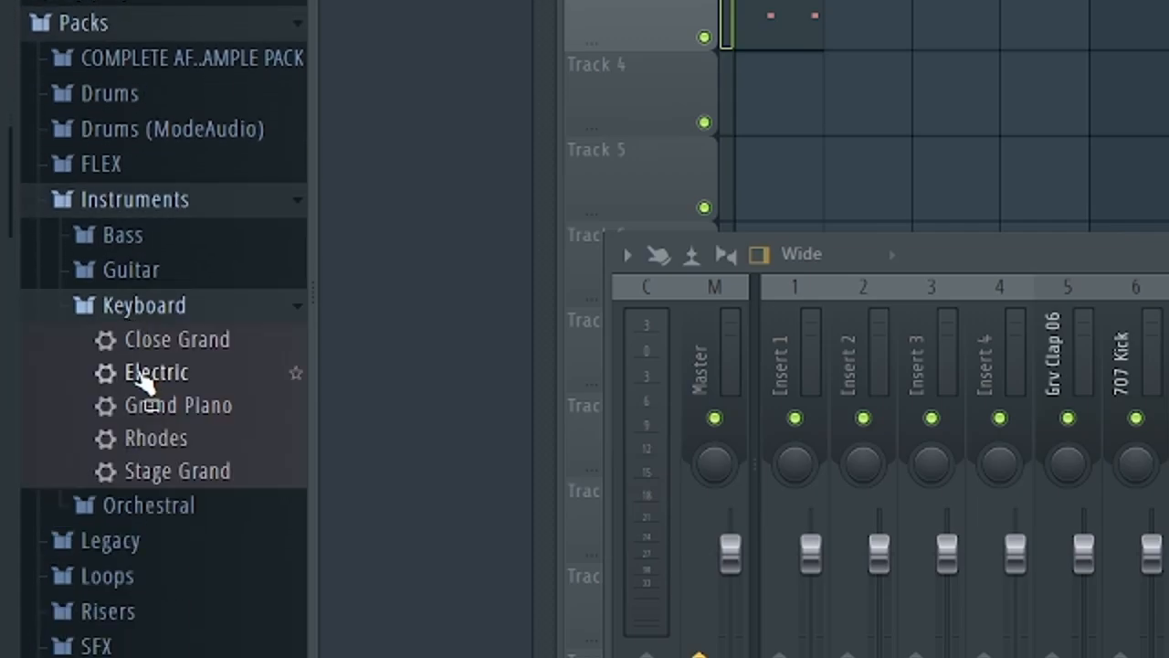
drag(148, 379, 613, 107)
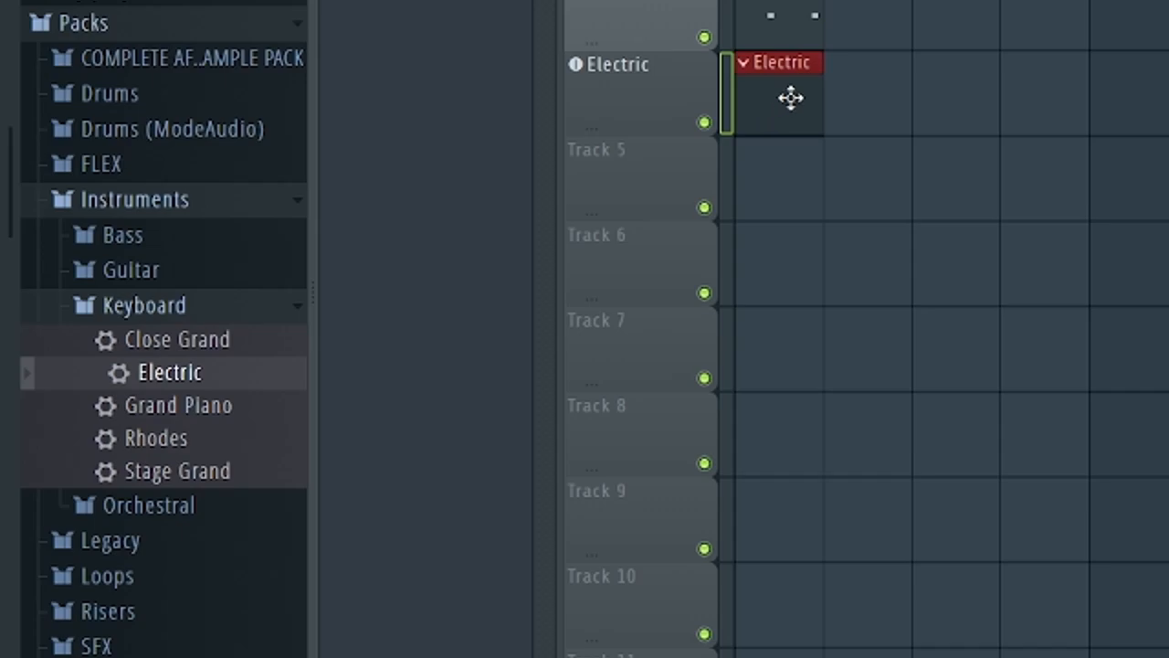
double_click(791, 97)
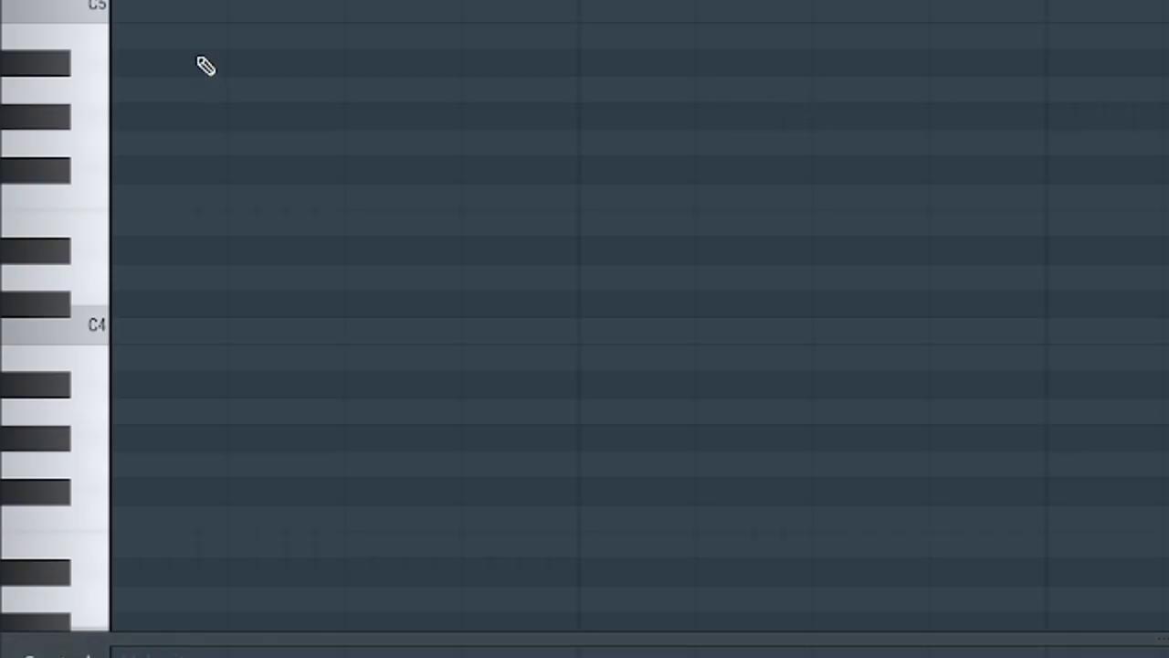
Stamp a Major 7th chord with its root on C5 at the start of bar 1
click(83, 152)
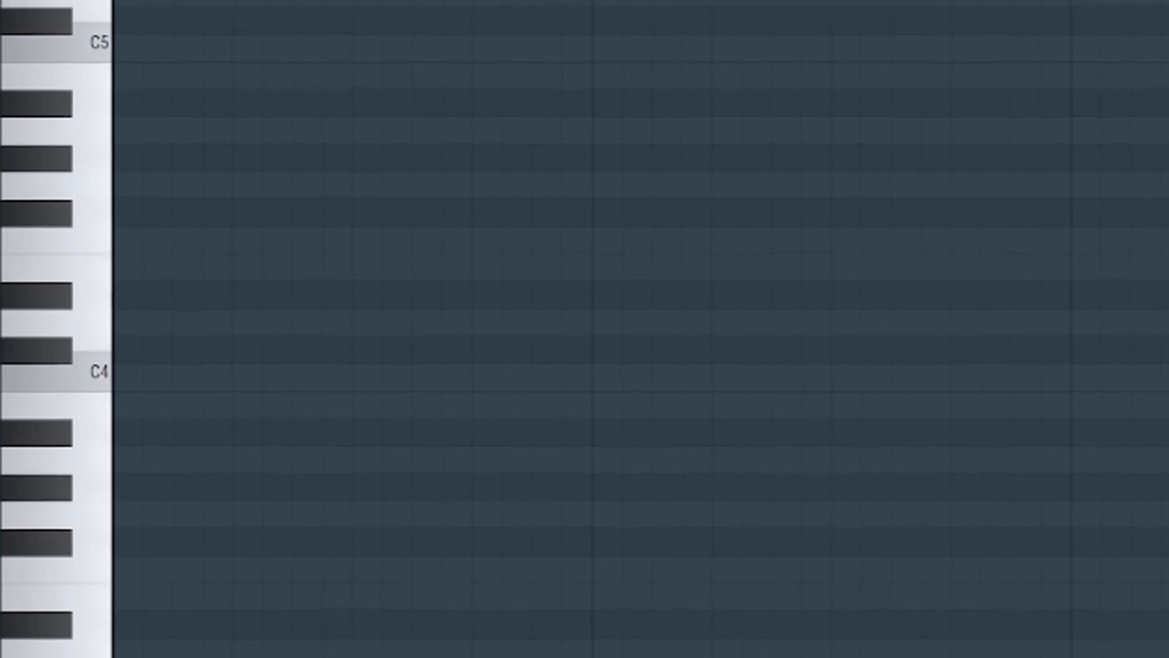
click(11, 2)
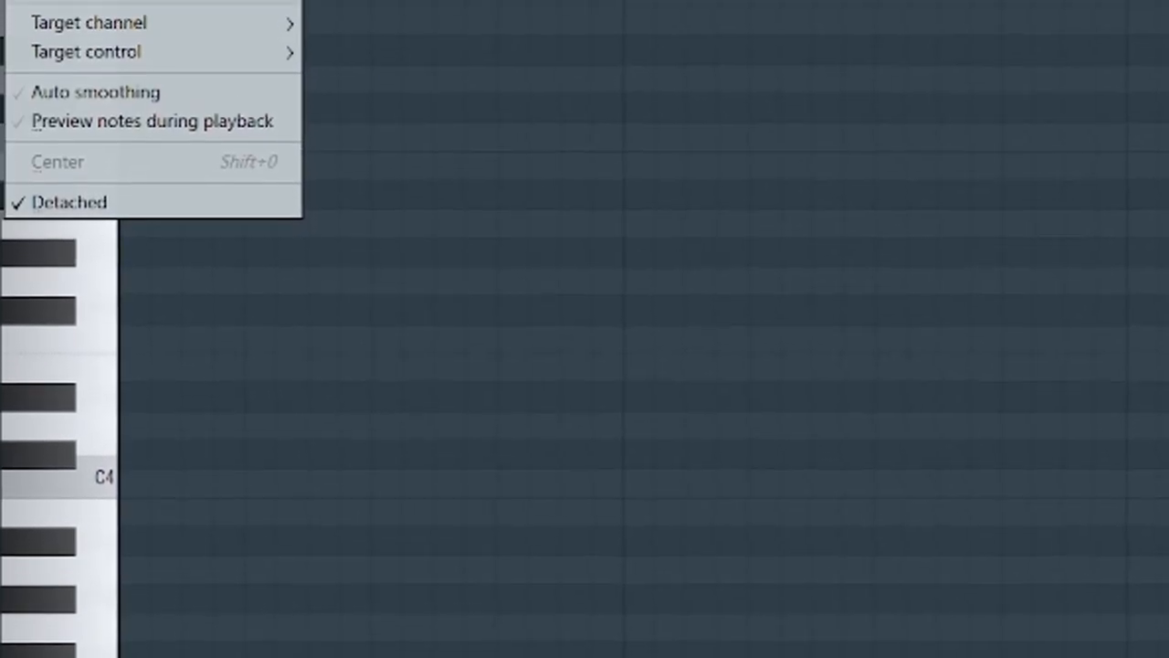
click(11, 2)
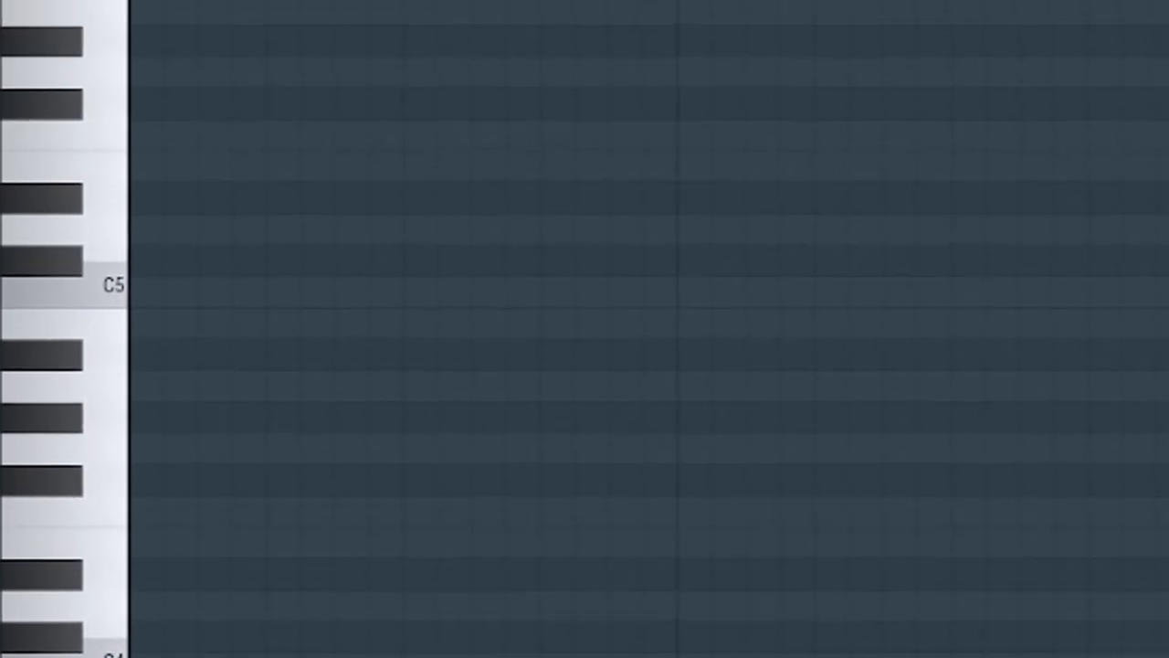
click(11, 1)
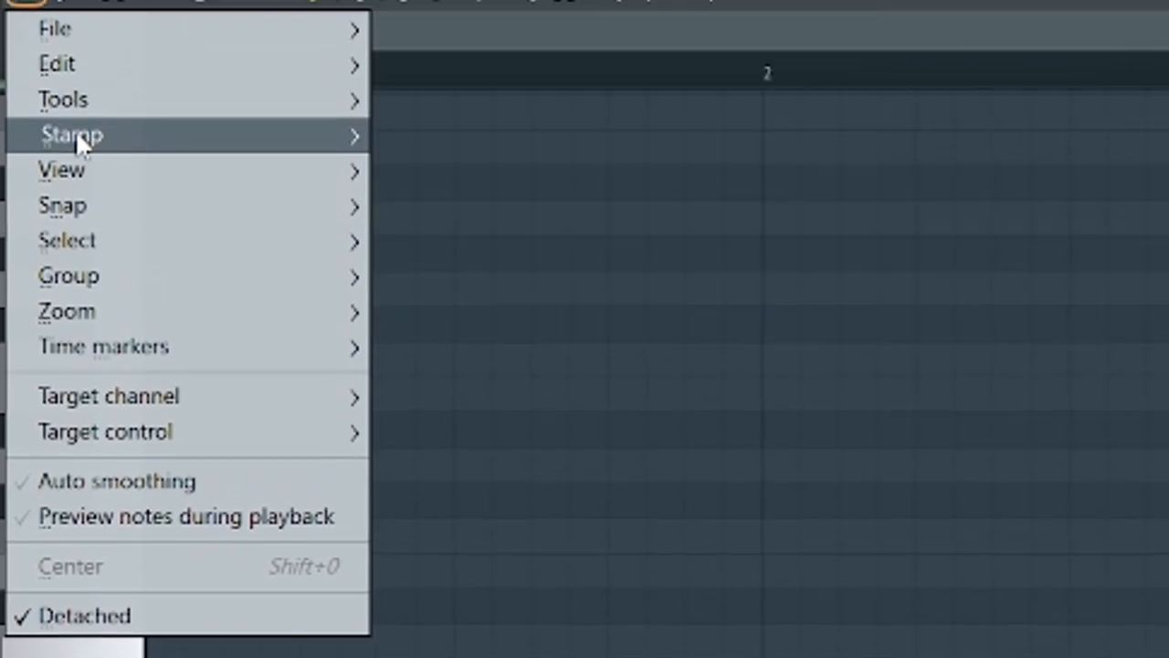
mouse_move(75, 119)
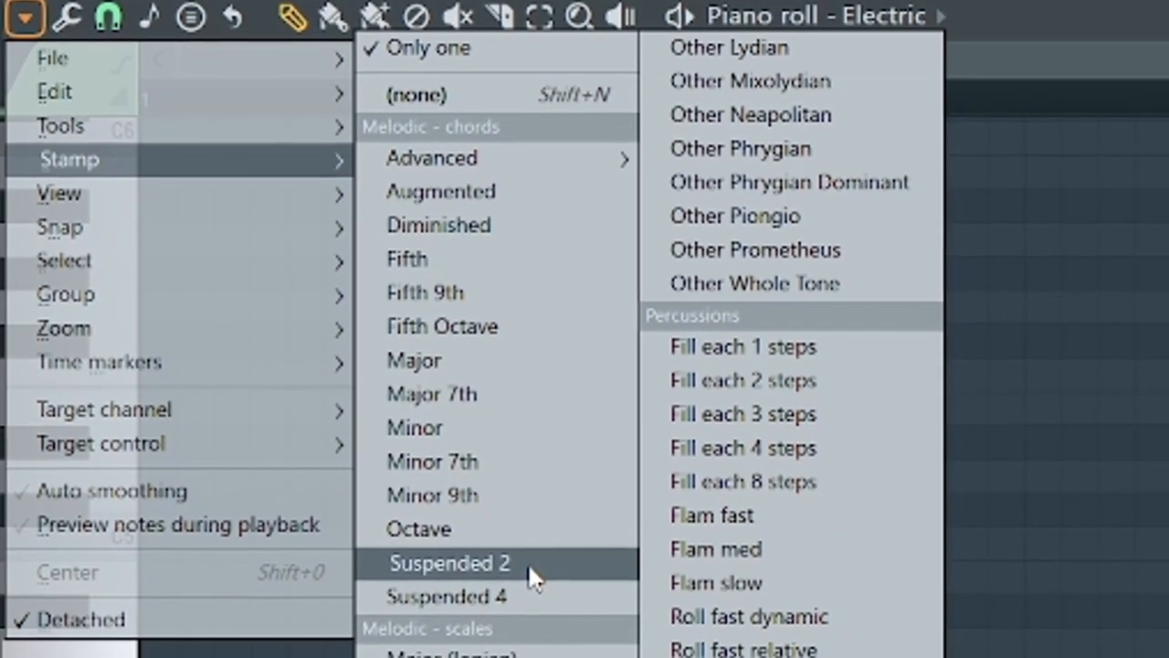
click(475, 377)
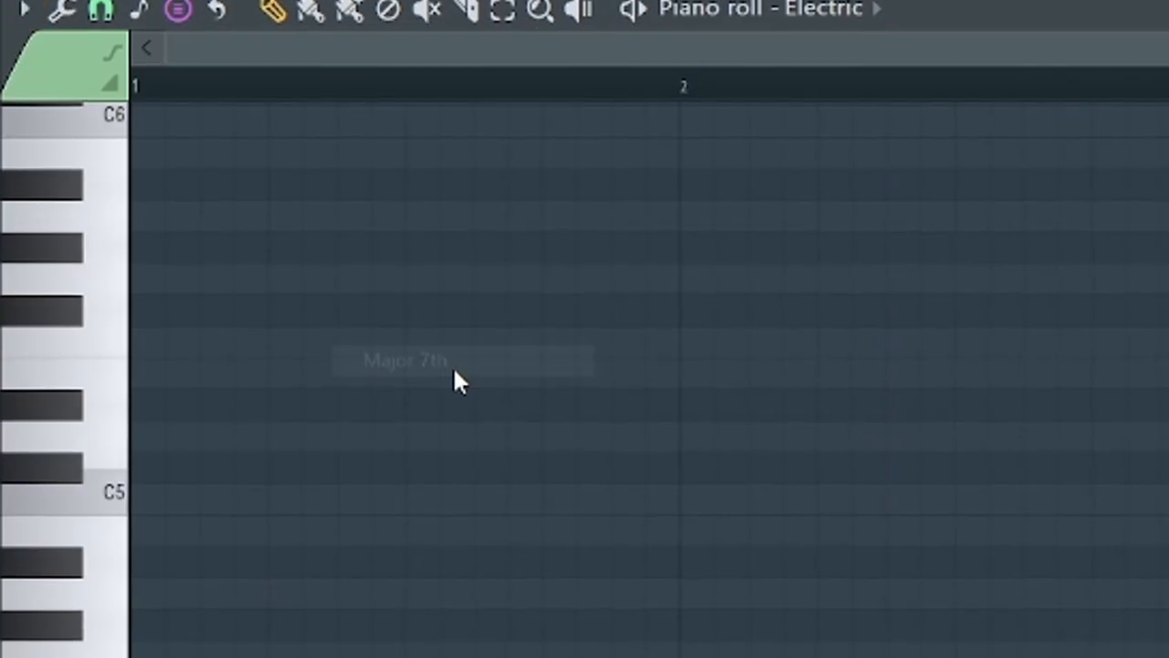
click(112, 471)
click(121, 438)
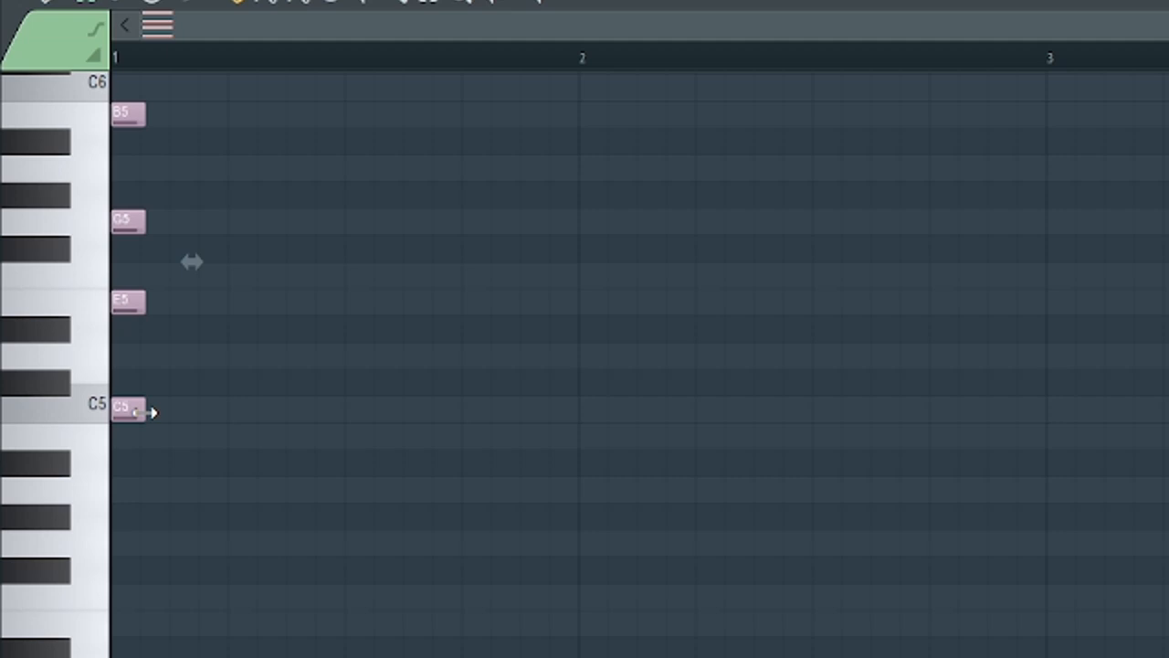
Lengthen all four chord notes together to nearly the end of bar 1 and play the chord back
key(ctrl+a)
drag(152, 413, 560, 382)
click(283, 292)
click(236, 221)
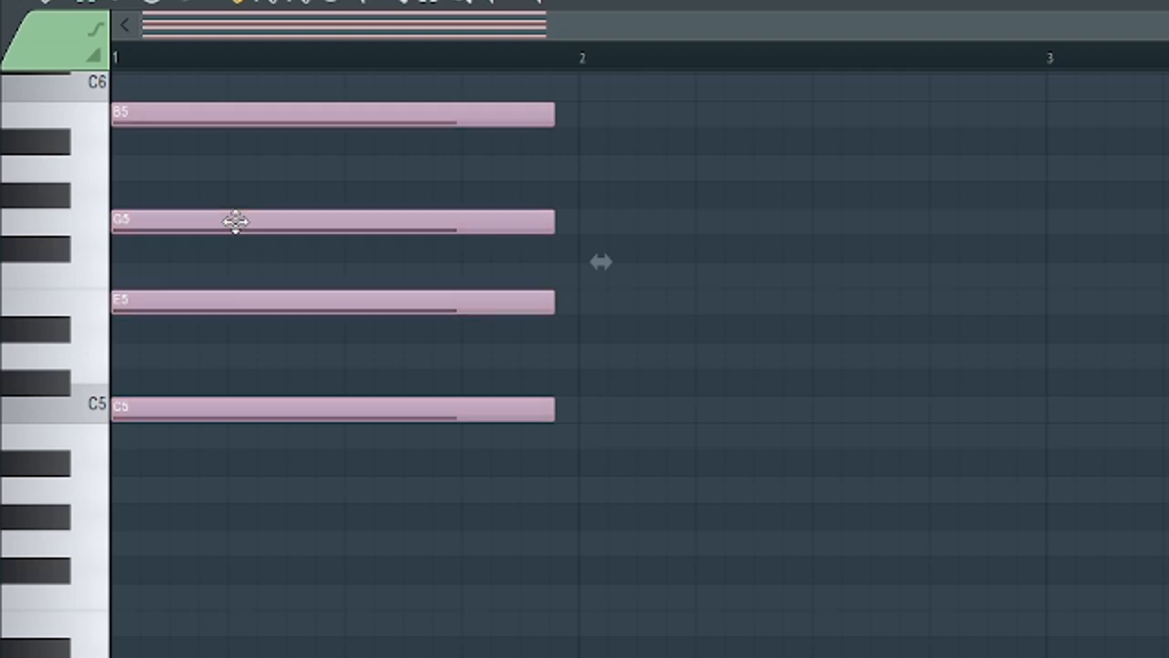
key(space)
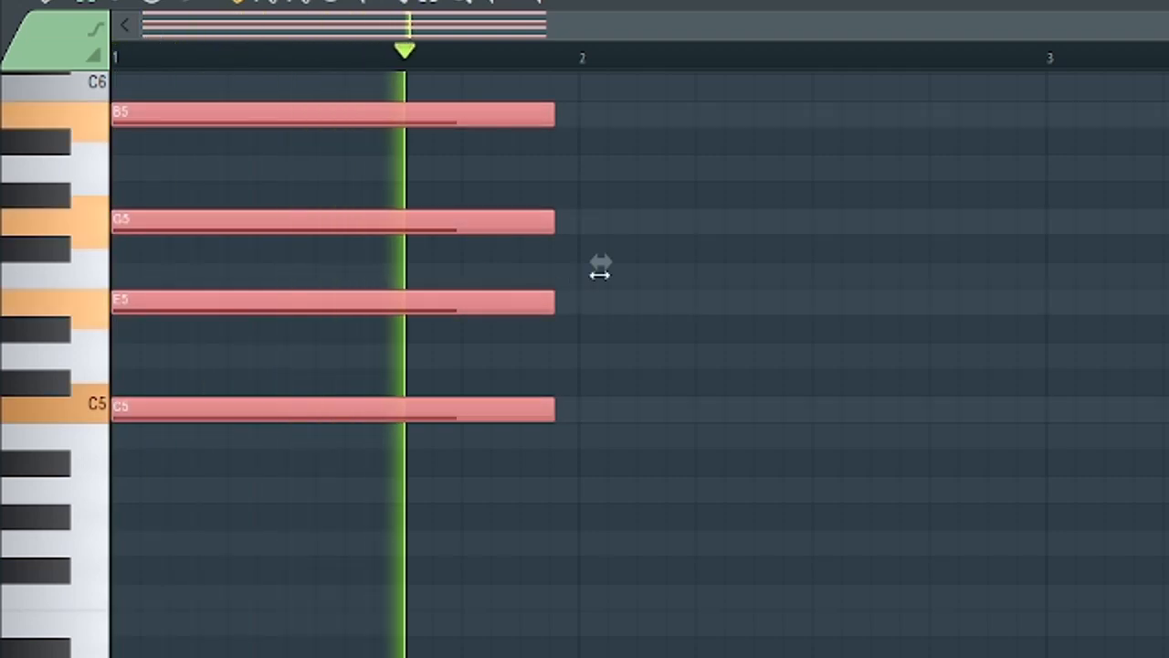
scroll(704, 293, up, 3)
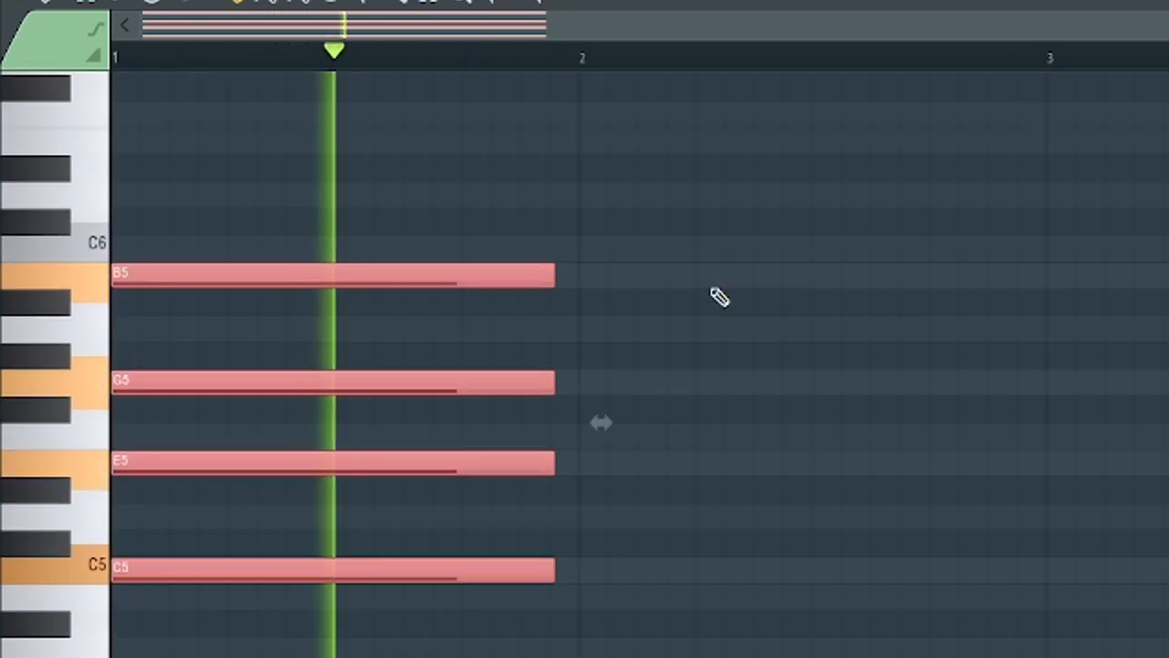
key(space)
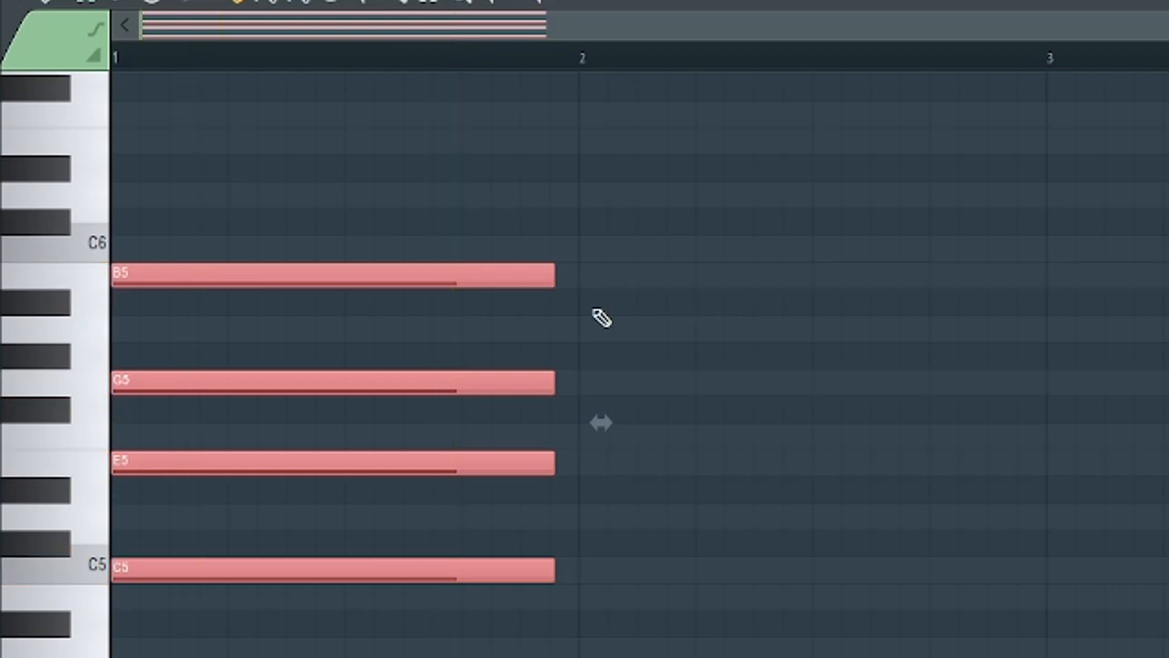
Replay the Major 7th chord and extend all its notes to nearly the end of bar 2
key(ctrl+a)
key(space)
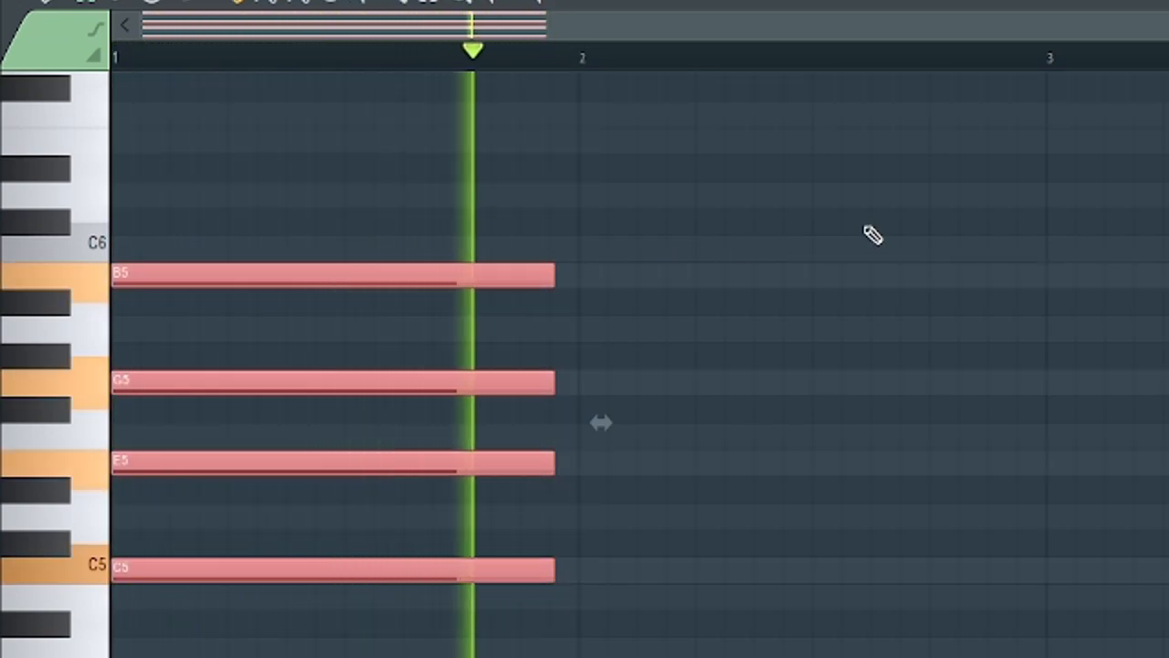
key(space)
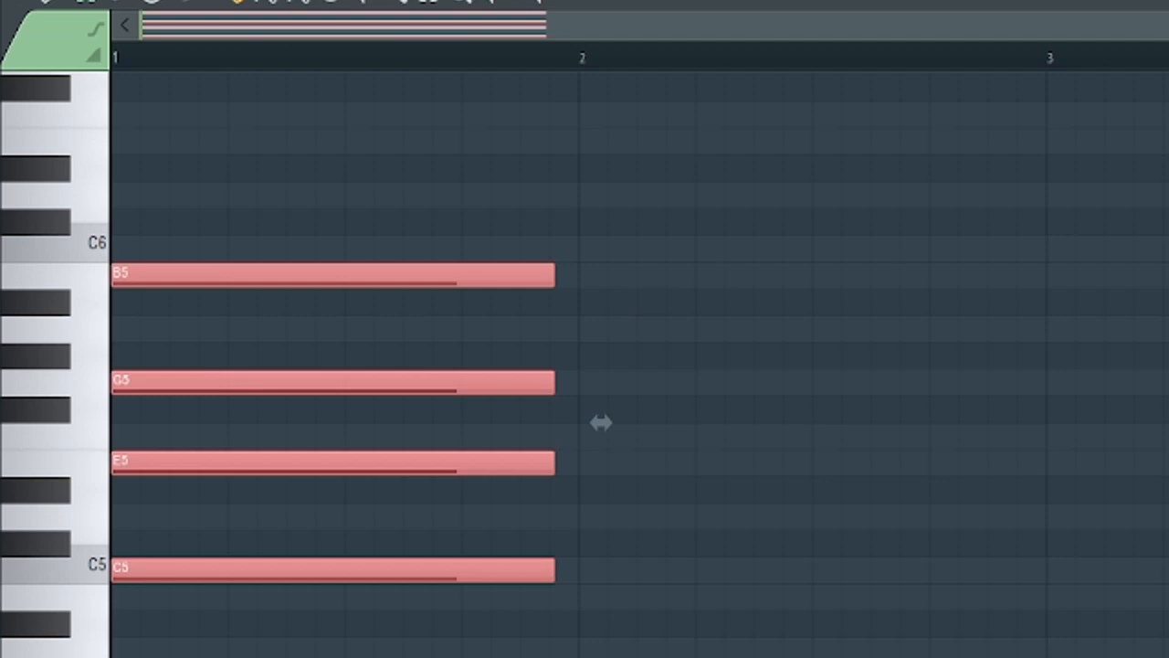
drag(551, 277, 1020, 244)
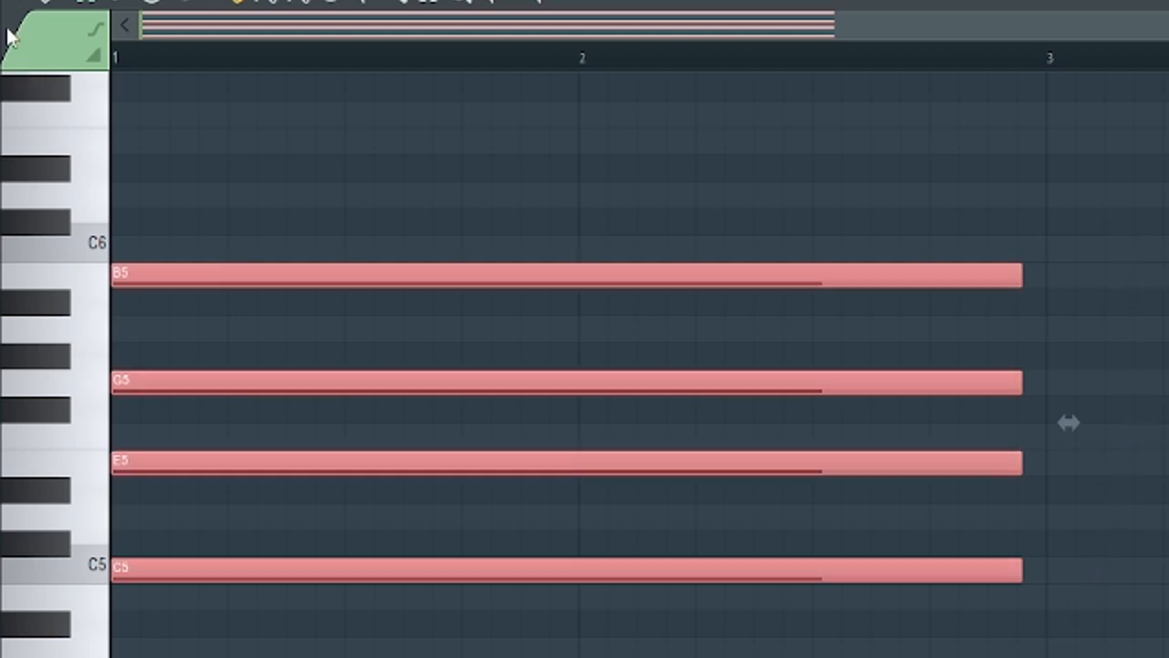
Stamp a Minor 7th chord with its root on B4 at the start of bar 3
click(35, 6)
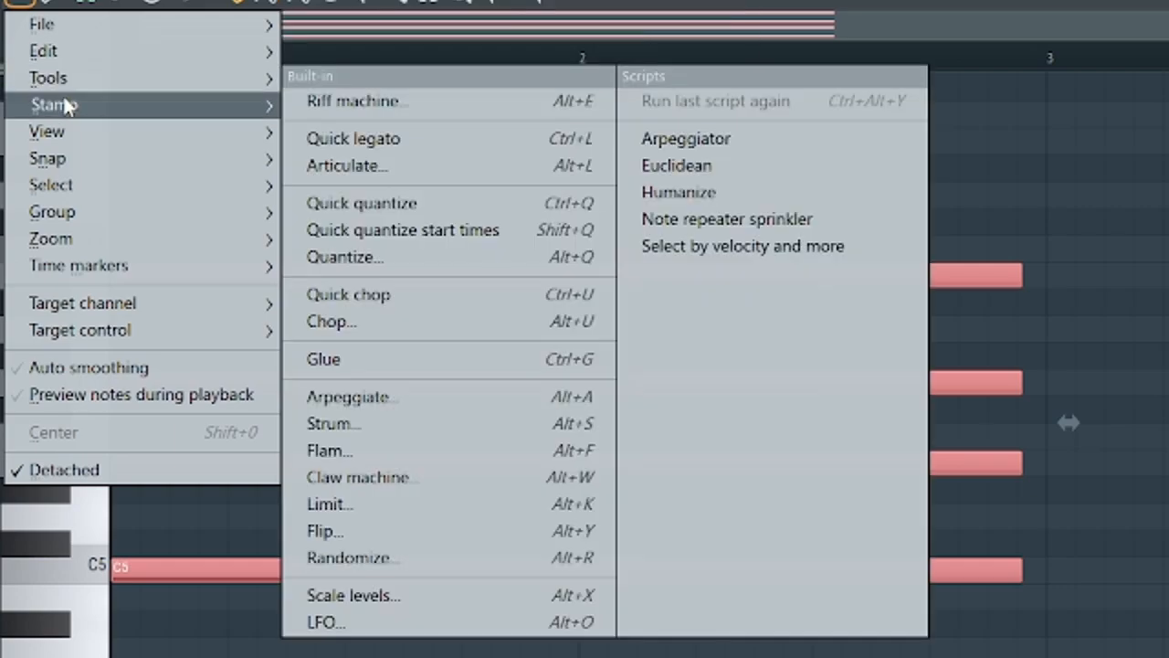
mouse_move(69, 105)
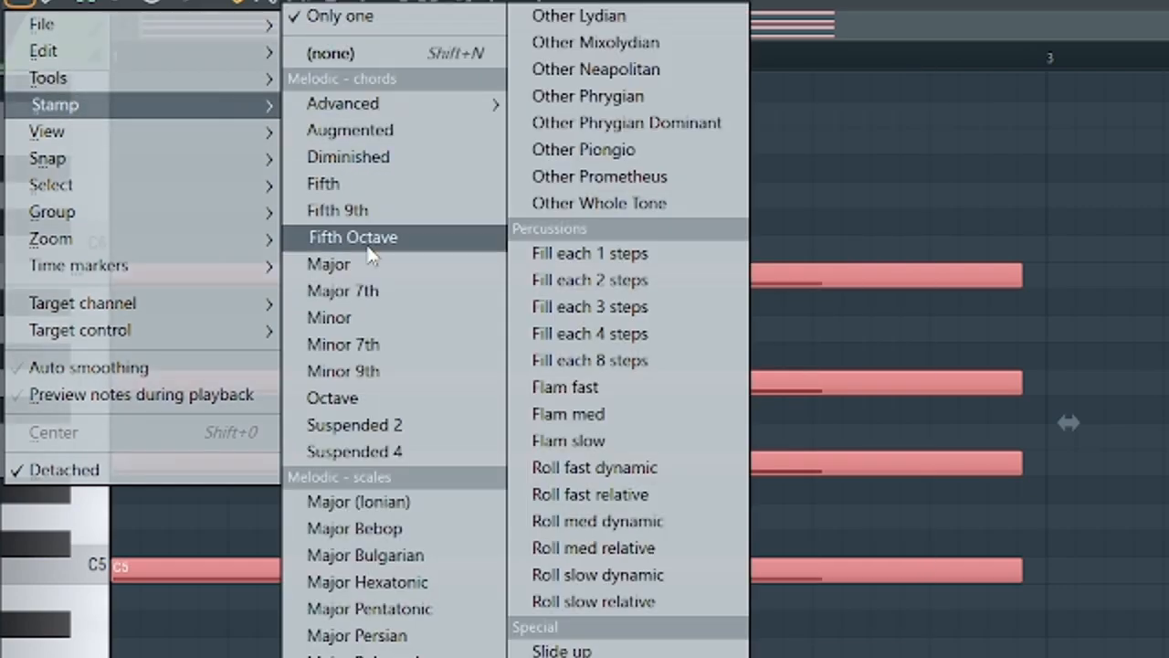
click(381, 345)
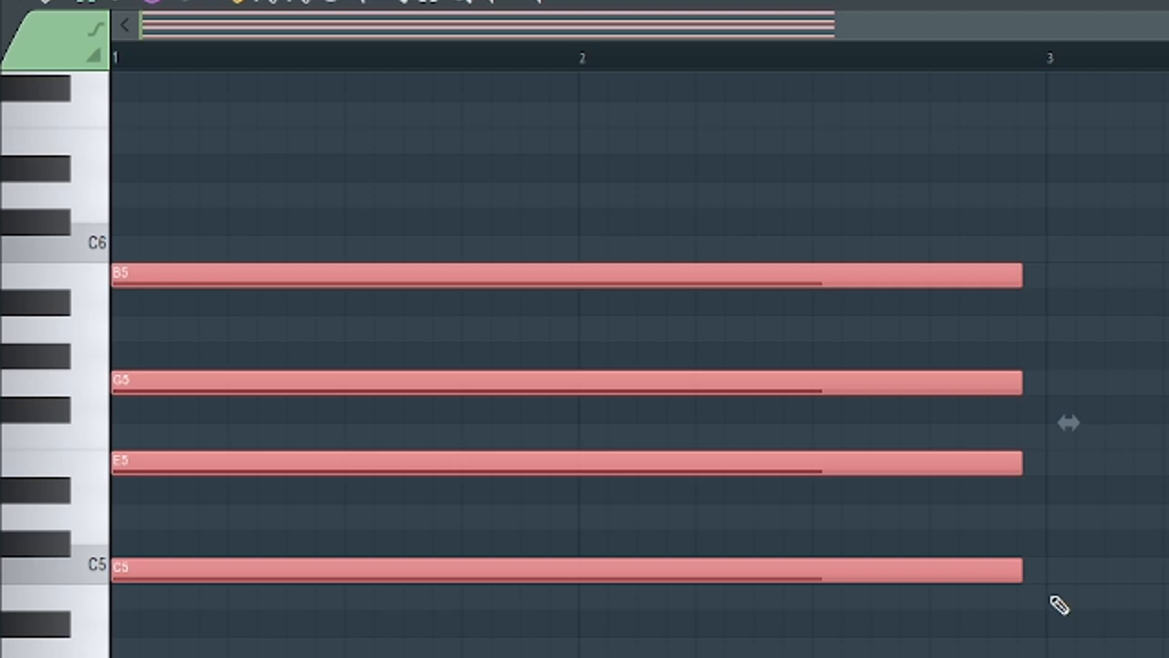
click(1058, 599)
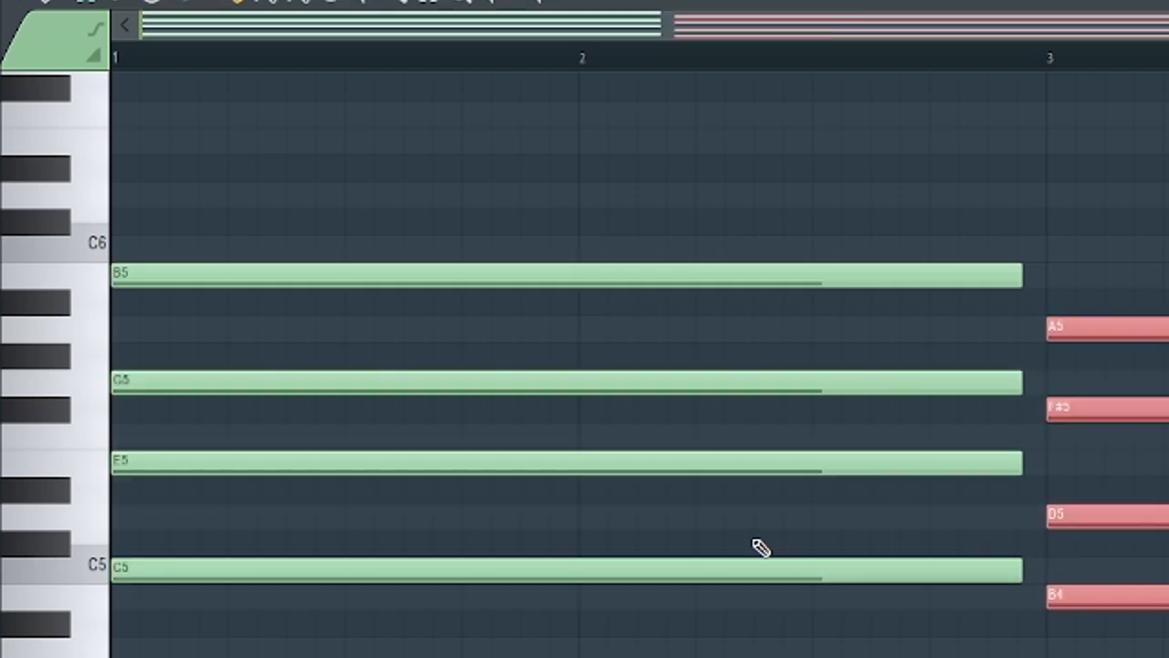
Examine the root notes of the two Electric chords and play the progression back
click(1055, 598)
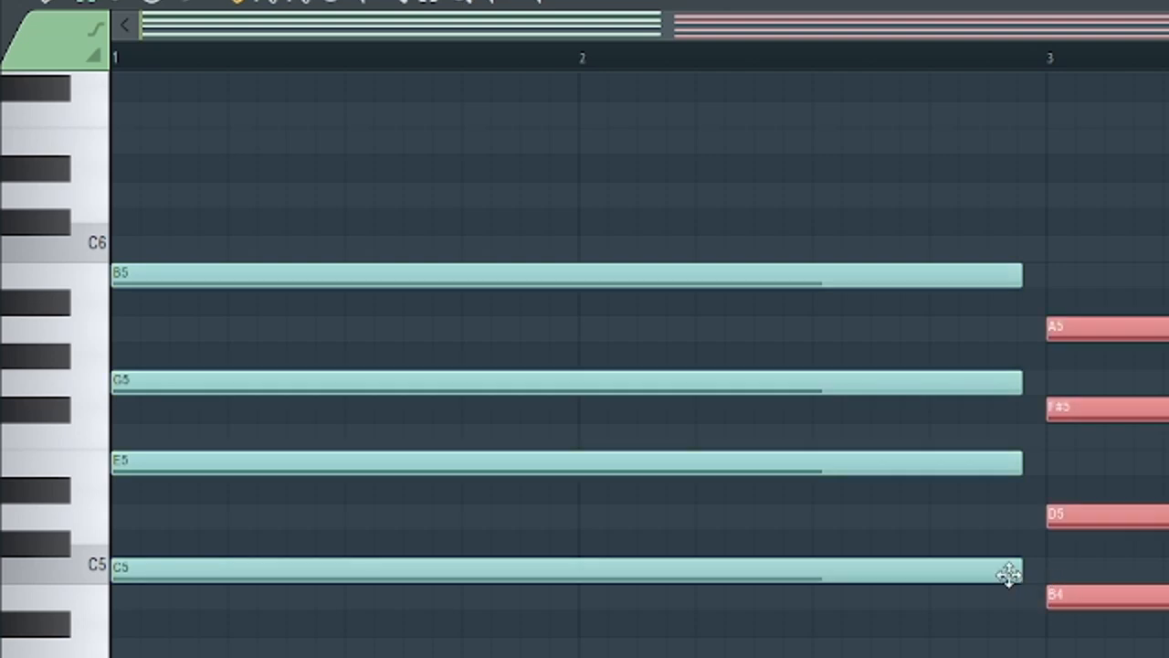
click(73, 571)
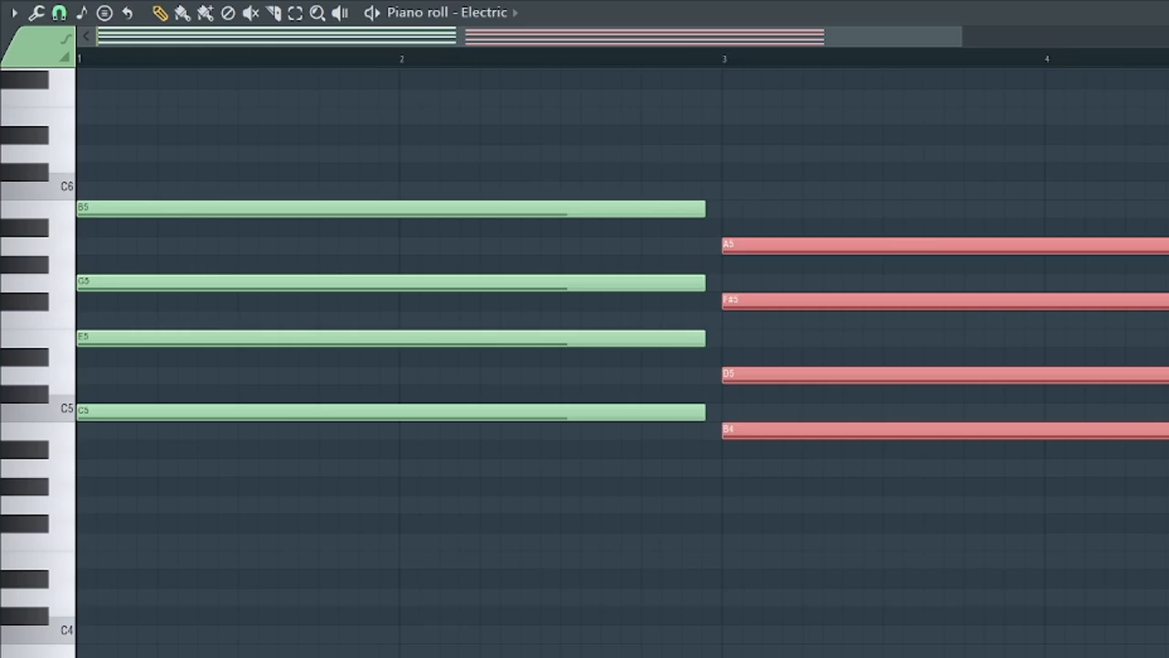
scroll(621, 320, up, 4)
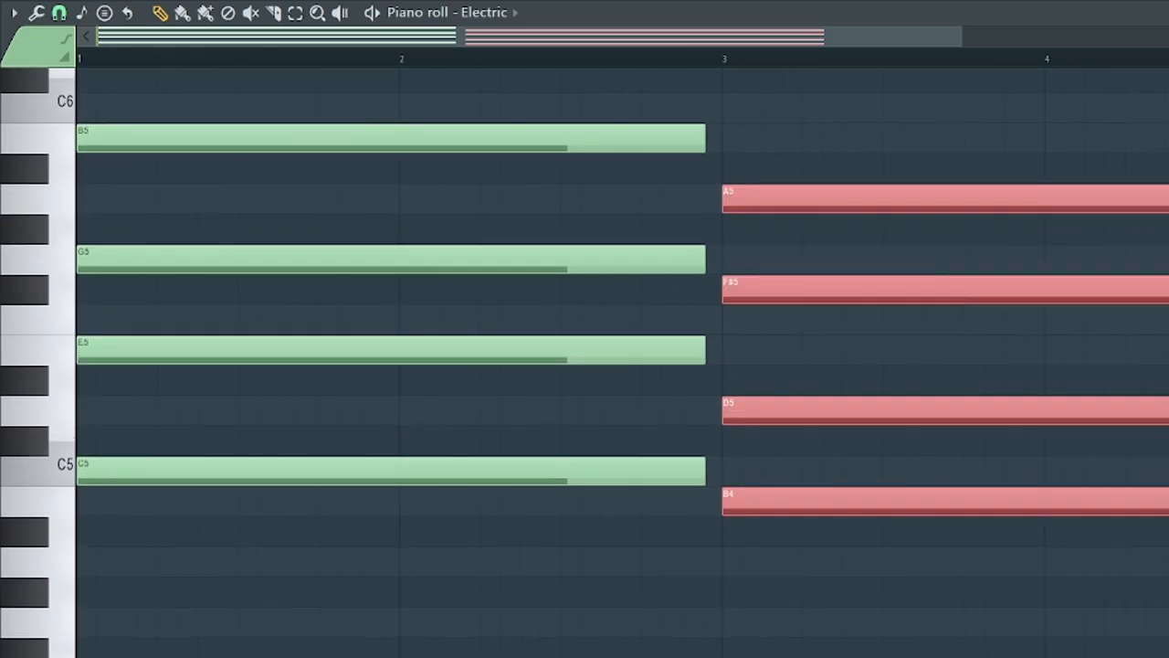
scroll(585, 362, up, 4)
scroll(585, 362, down, 2)
click(725, 539)
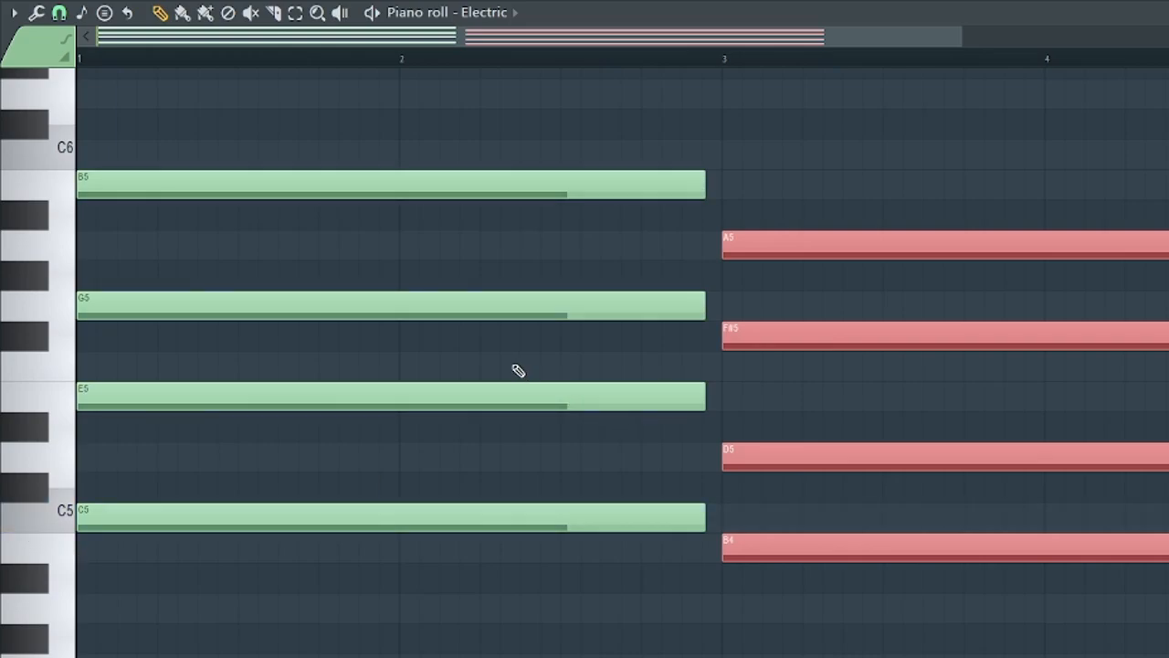
key(space)
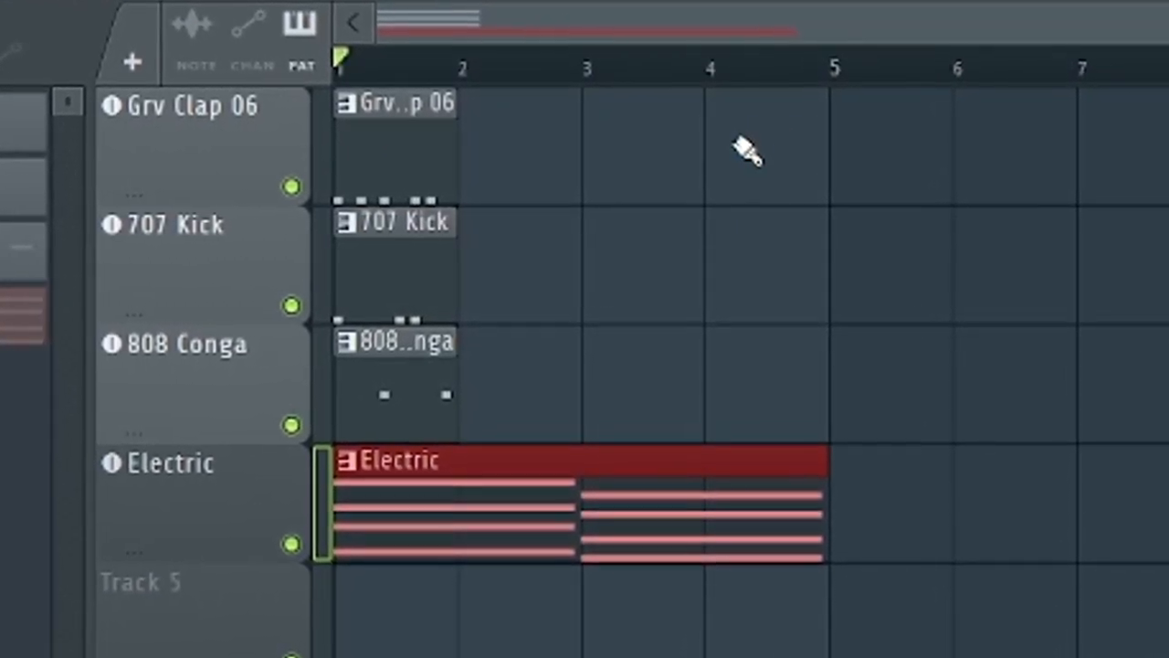
Repeat the Grv Clap 06 pattern clip in bars 2, 3 and 4 of its playlist track
click(405, 136)
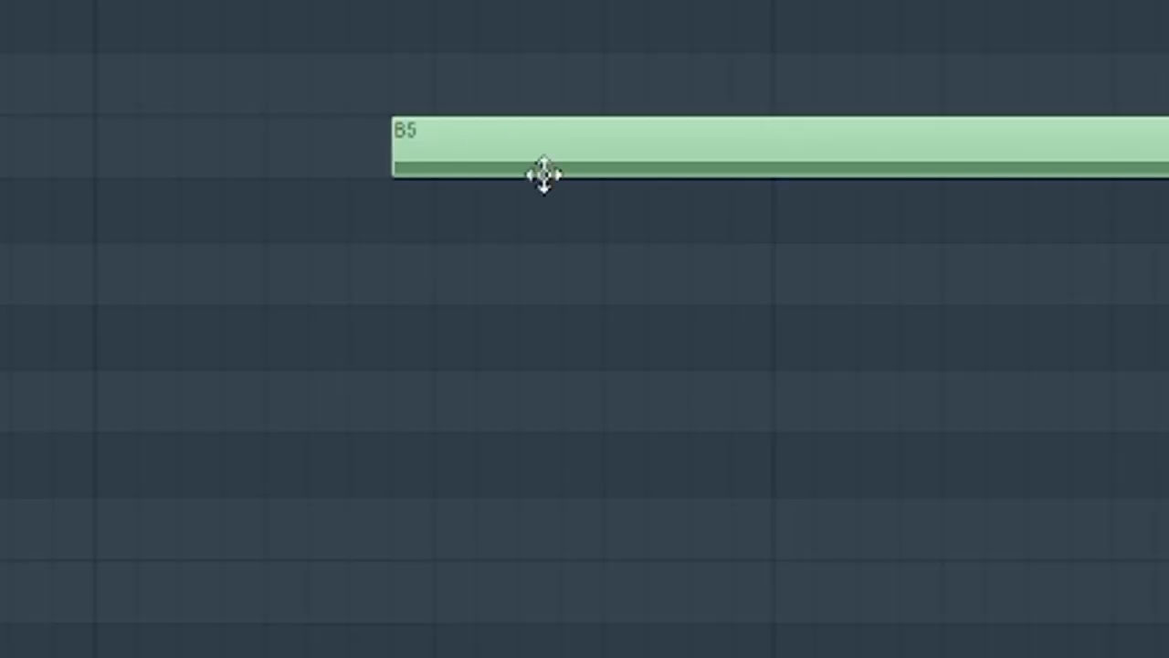
right_click(544, 174)
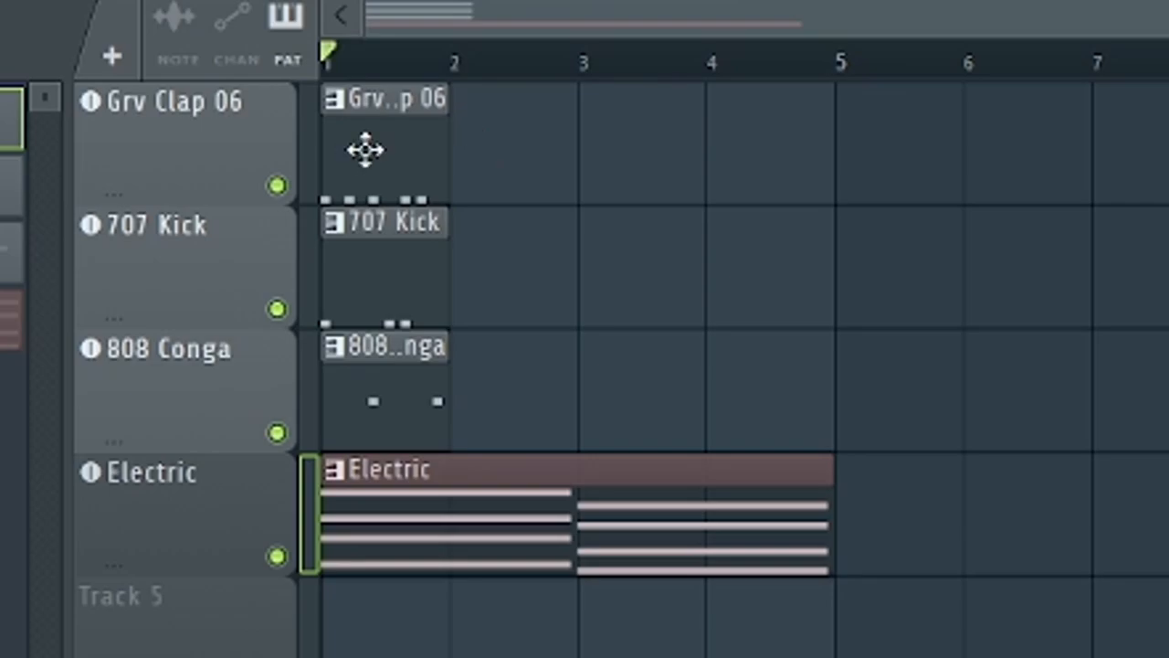
click(520, 164)
click(629, 157)
click(770, 158)
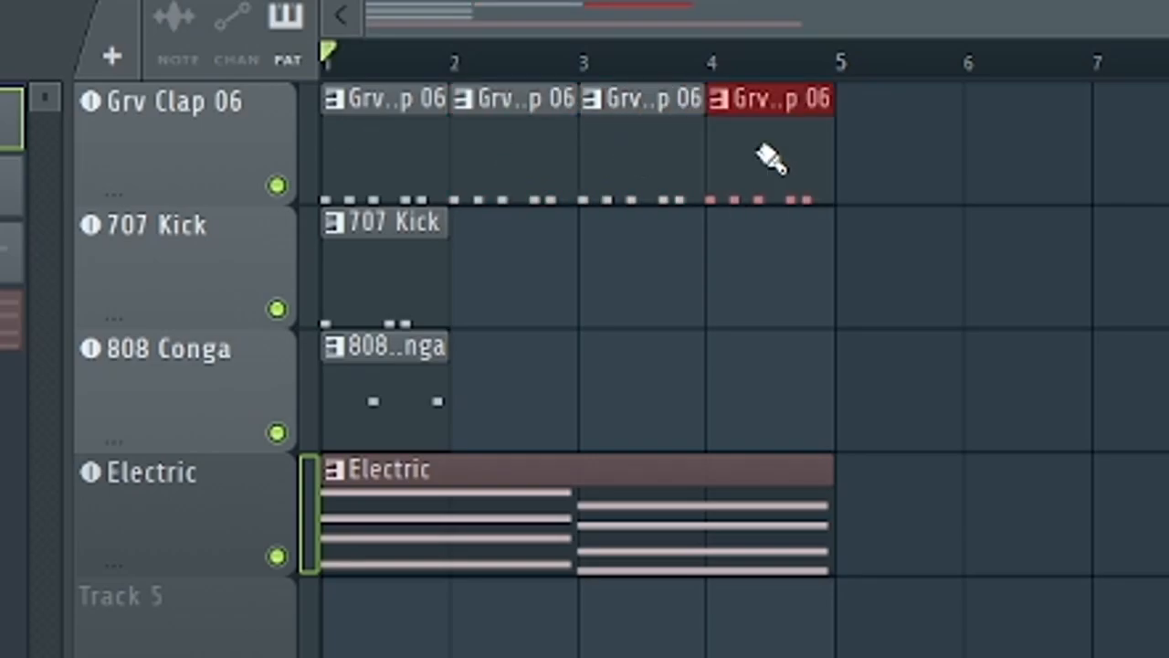
Repeat the 707 Kick pattern clip in bars 2, 3 and 4 of its playlist track
click(375, 264)
click(623, 264)
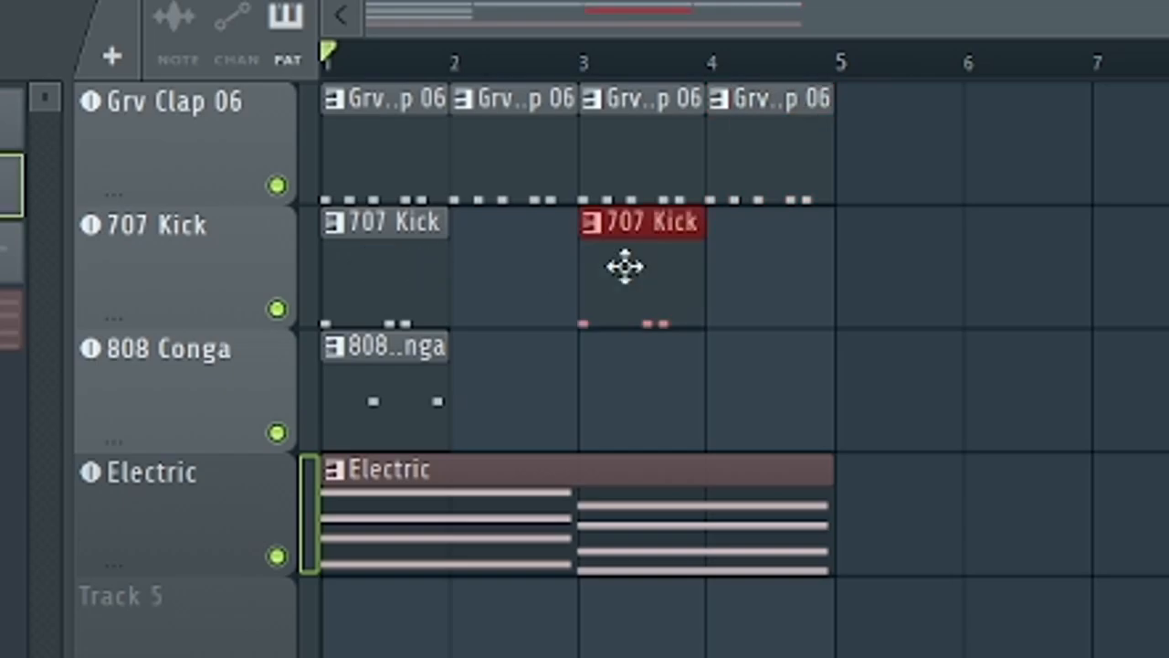
click(511, 270)
click(718, 258)
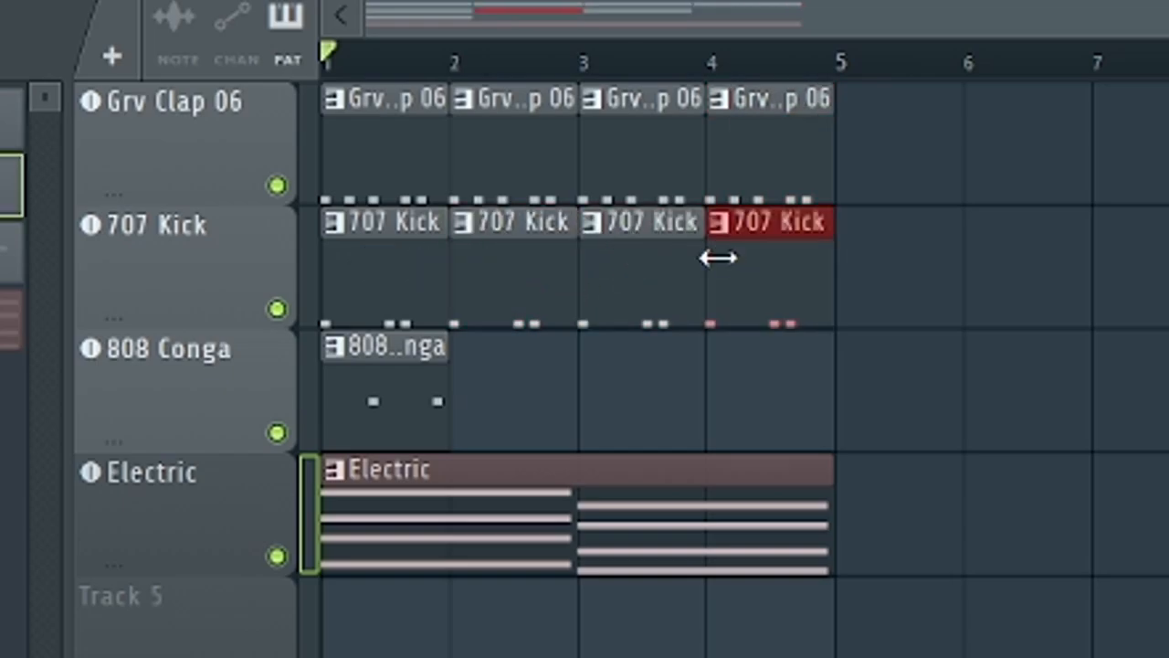
Repeat the 808 Conga pattern clip in bars 2, 3 and 4 of its playlist track
click(362, 412)
click(494, 392)
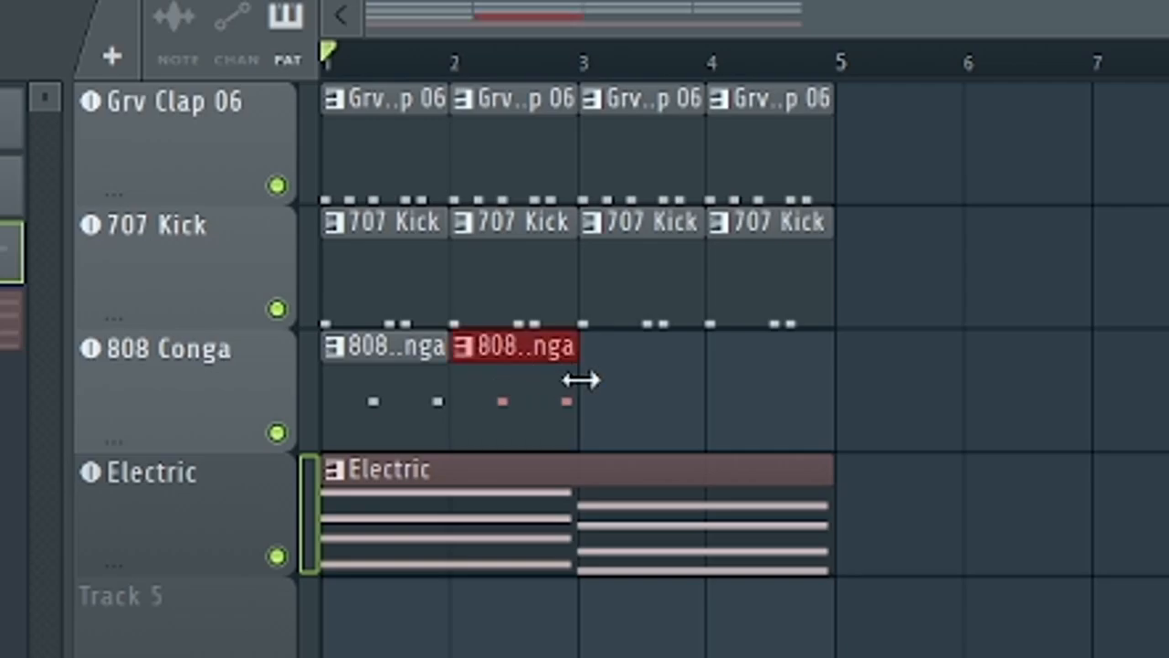
click(630, 383)
click(759, 390)
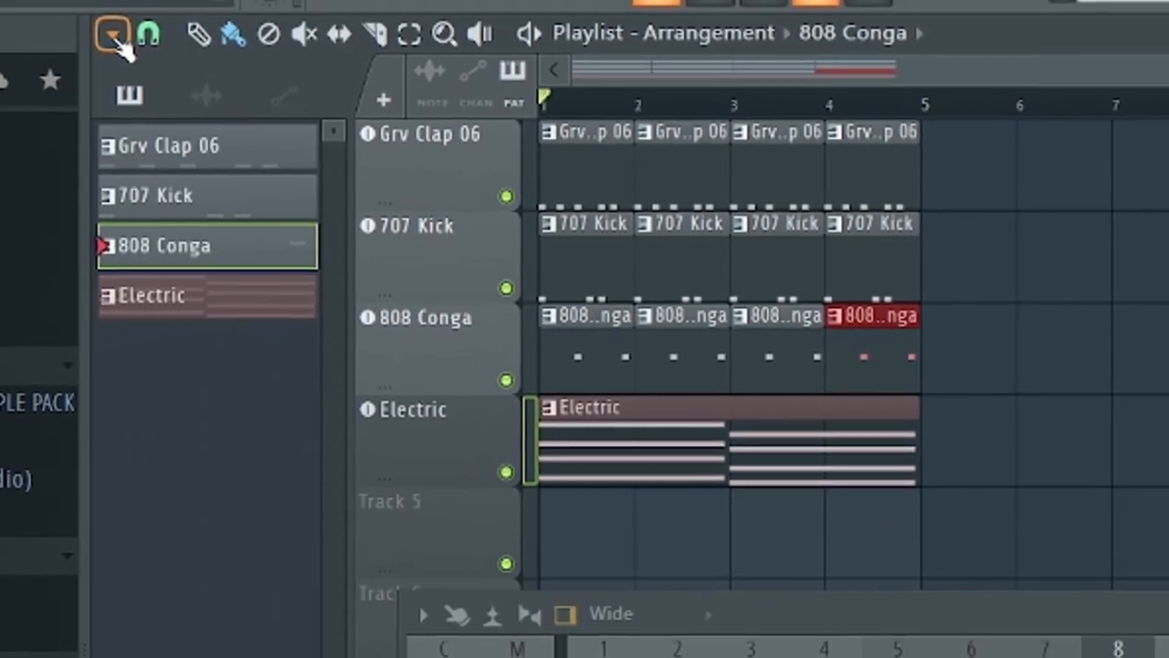
Set the playlist's snap to Bar and review the other snap options
click(115, 34)
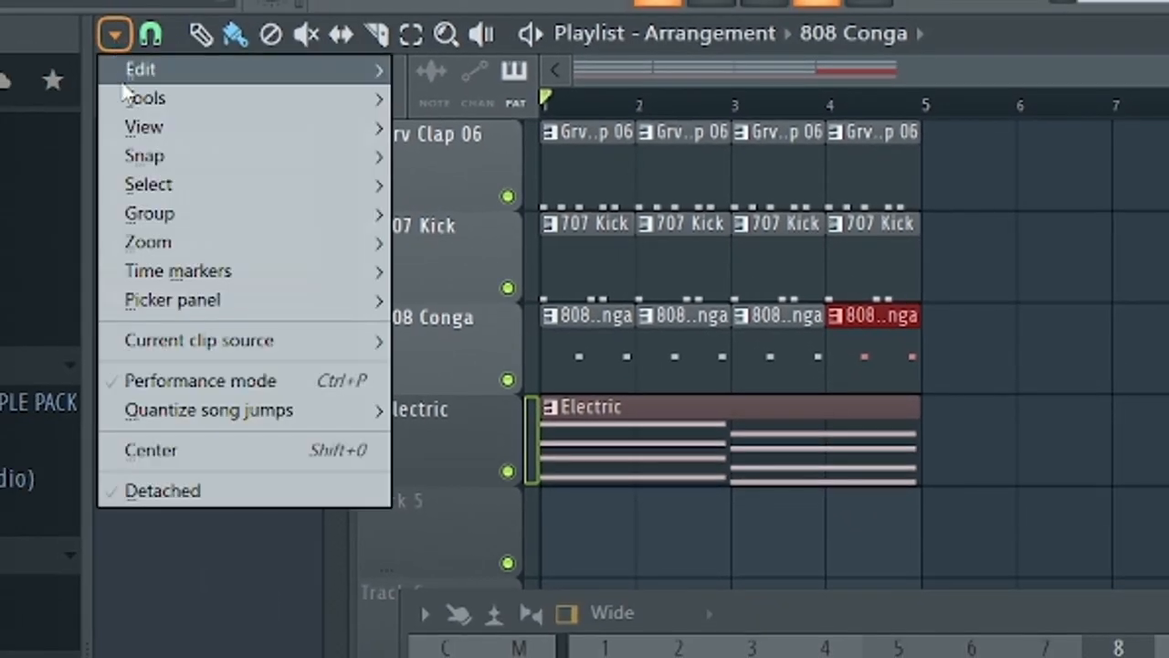
mouse_move(146, 155)
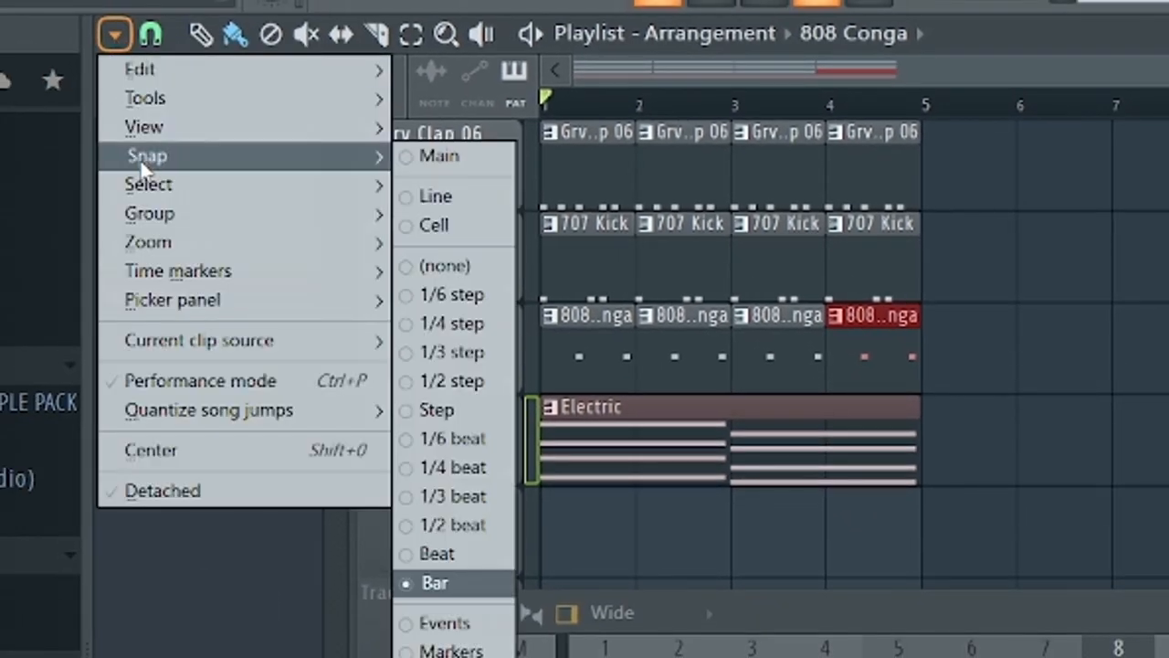
click(474, 583)
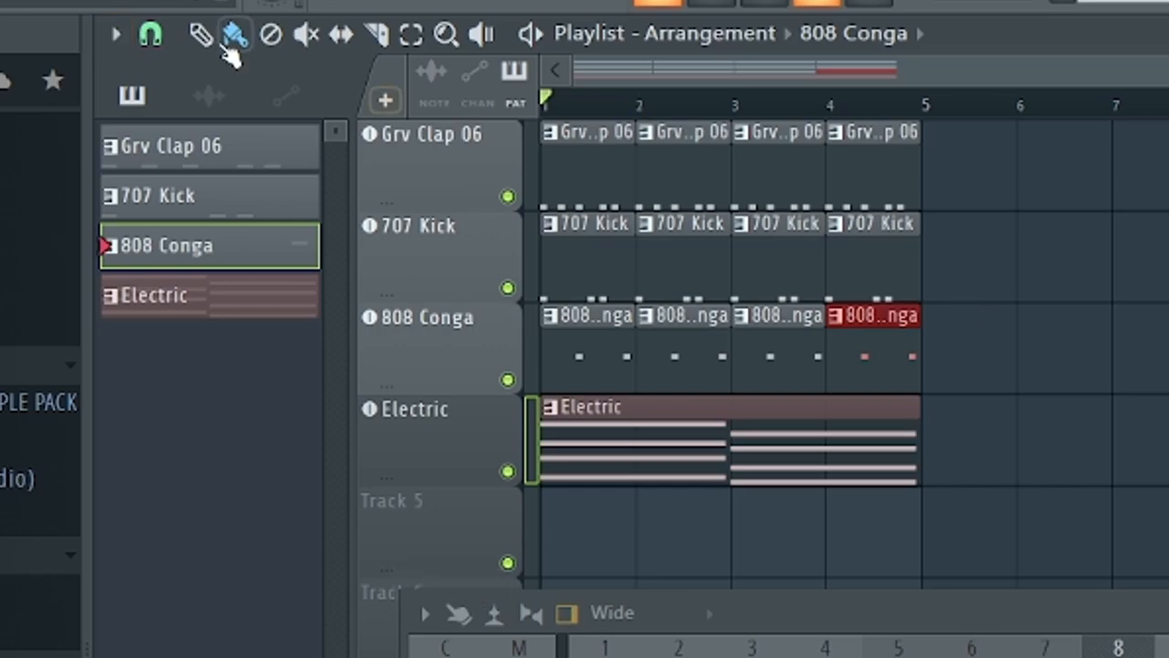
click(115, 35)
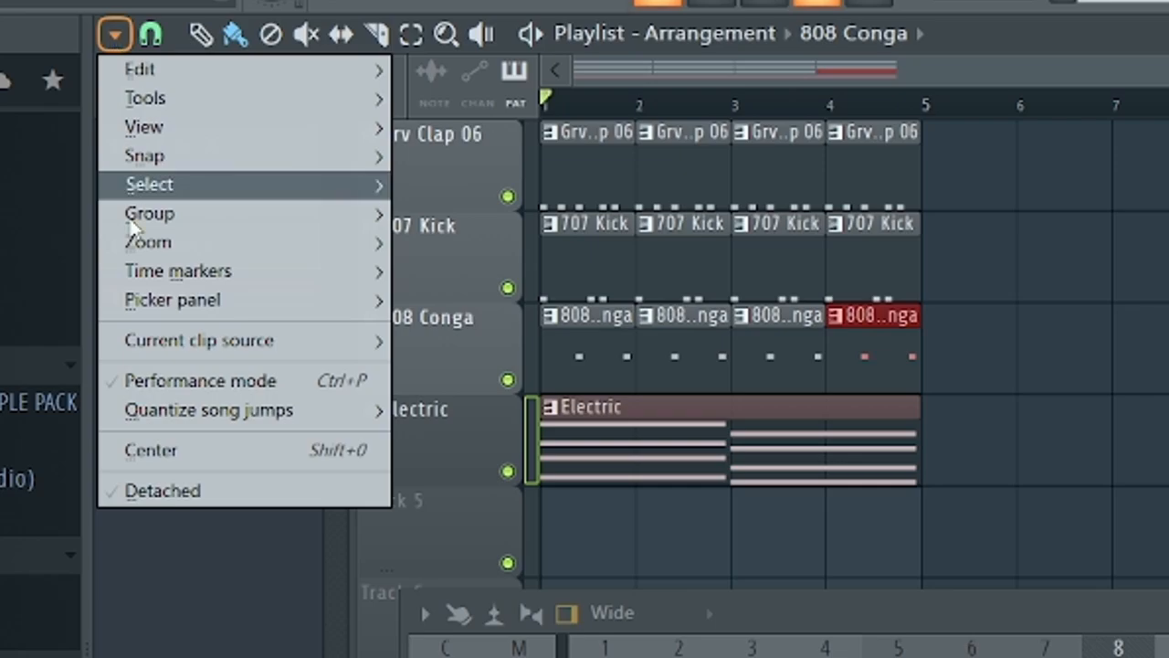
mouse_move(154, 162)
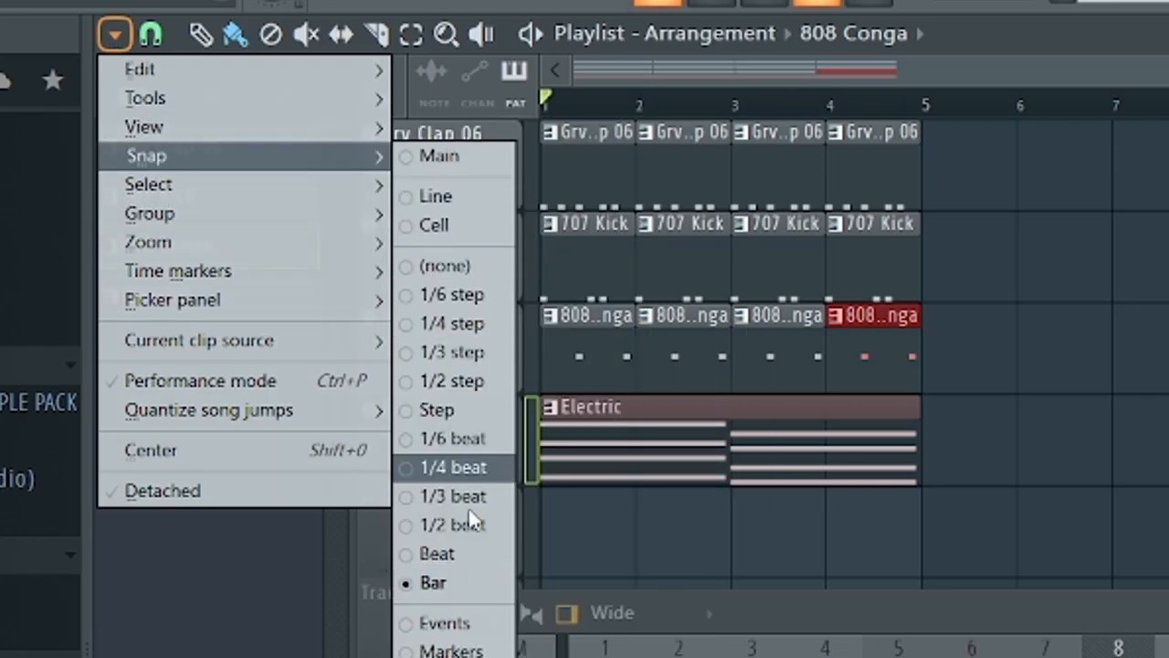
click(917, 71)
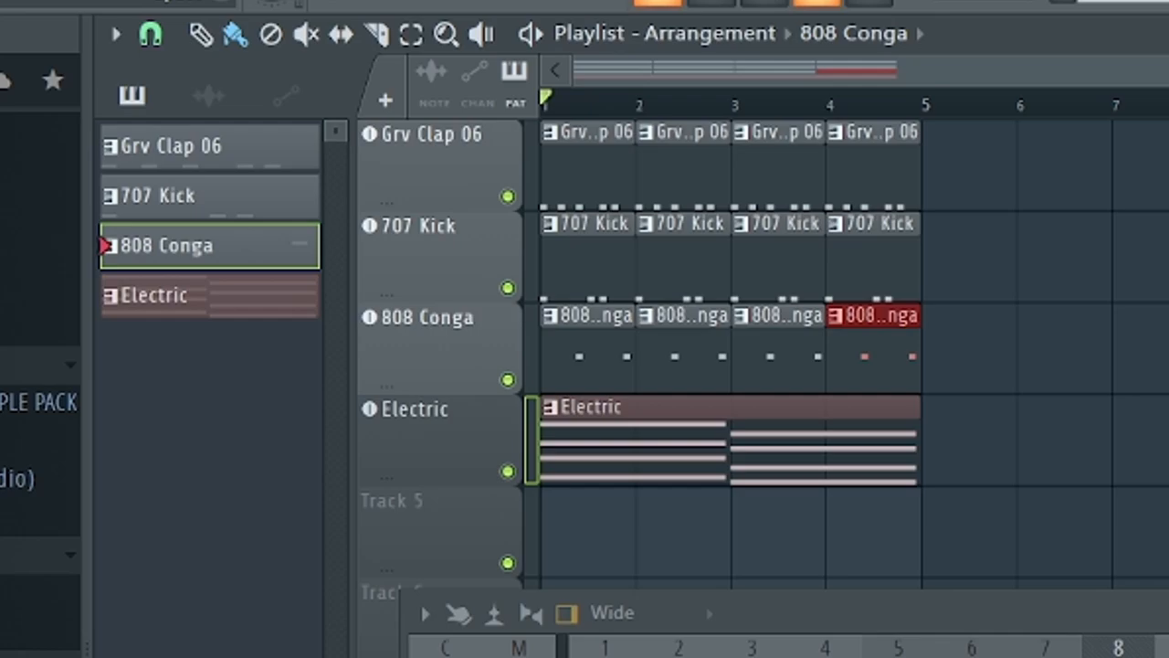
Play back the four-bar arrangement with the drum patterns and Electric chords, and stop it
key(space)
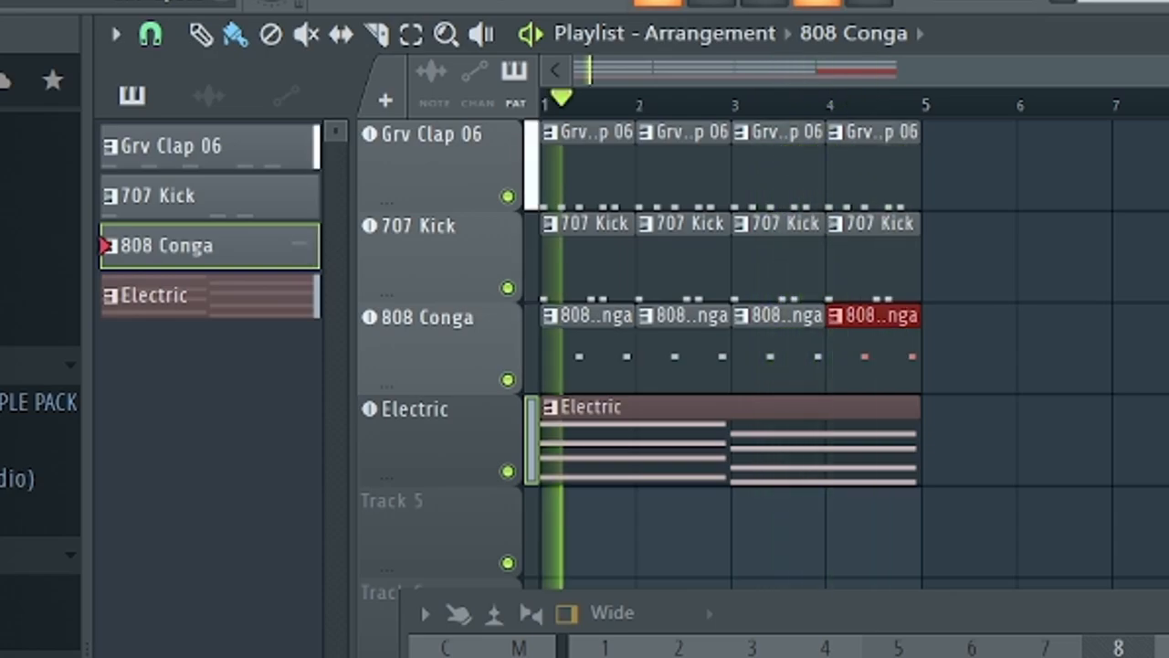
key(space)
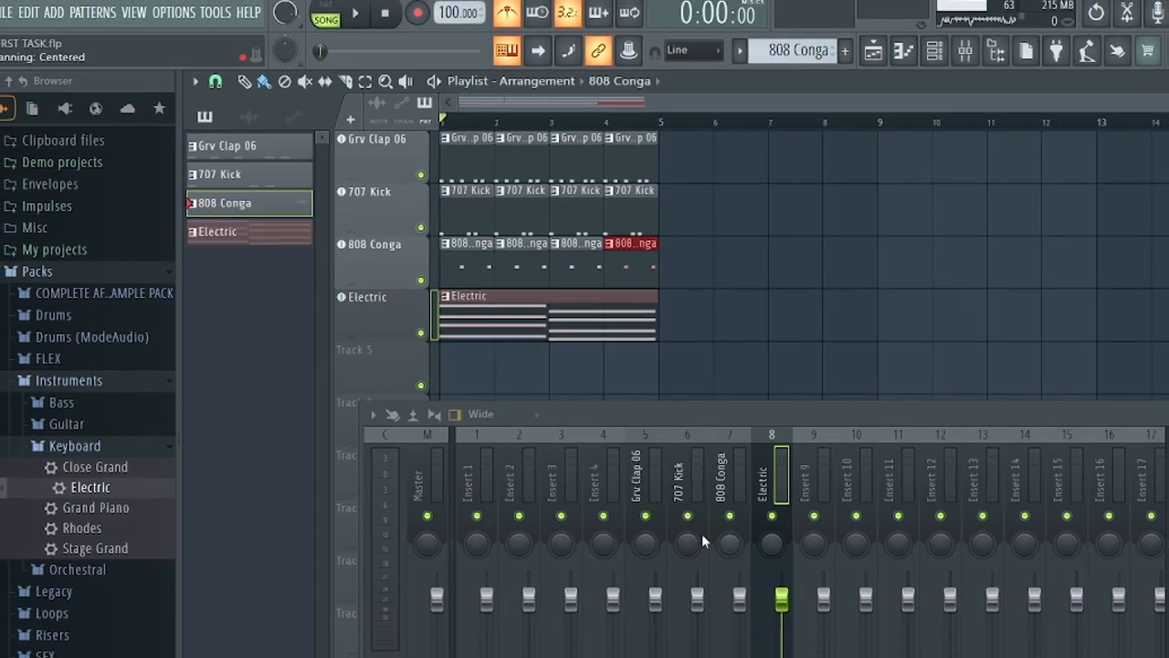
Set up an MP3 export named FIRST TASK, saved in the FIRST TASK folder on the Desktop
click(18, 20)
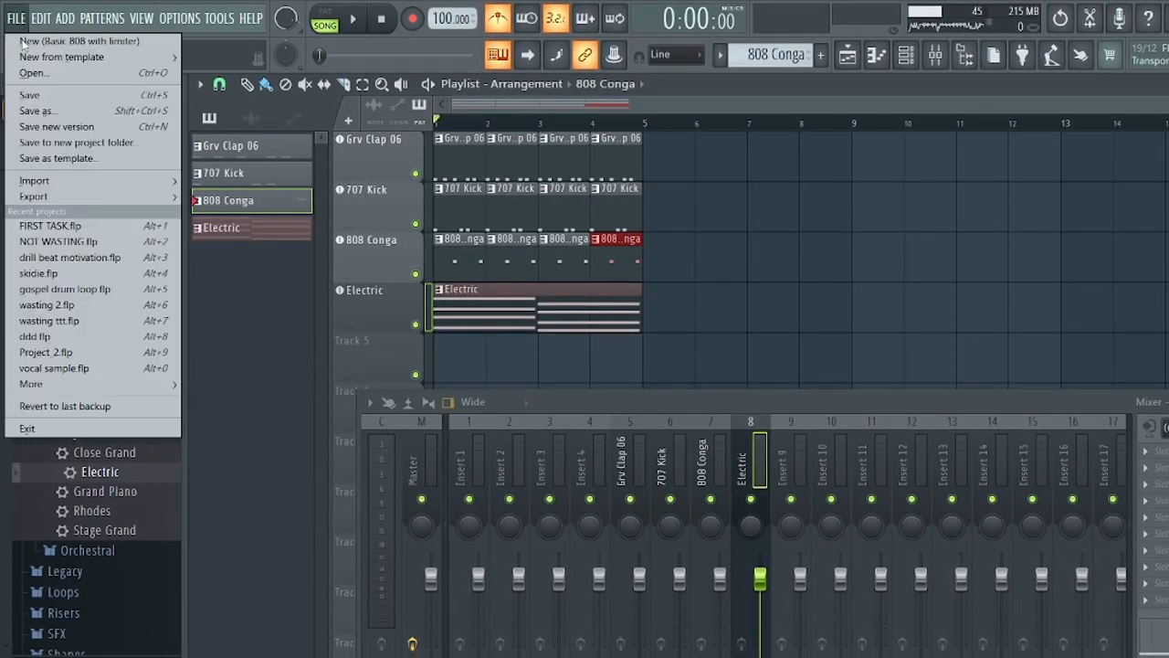
mouse_move(64, 196)
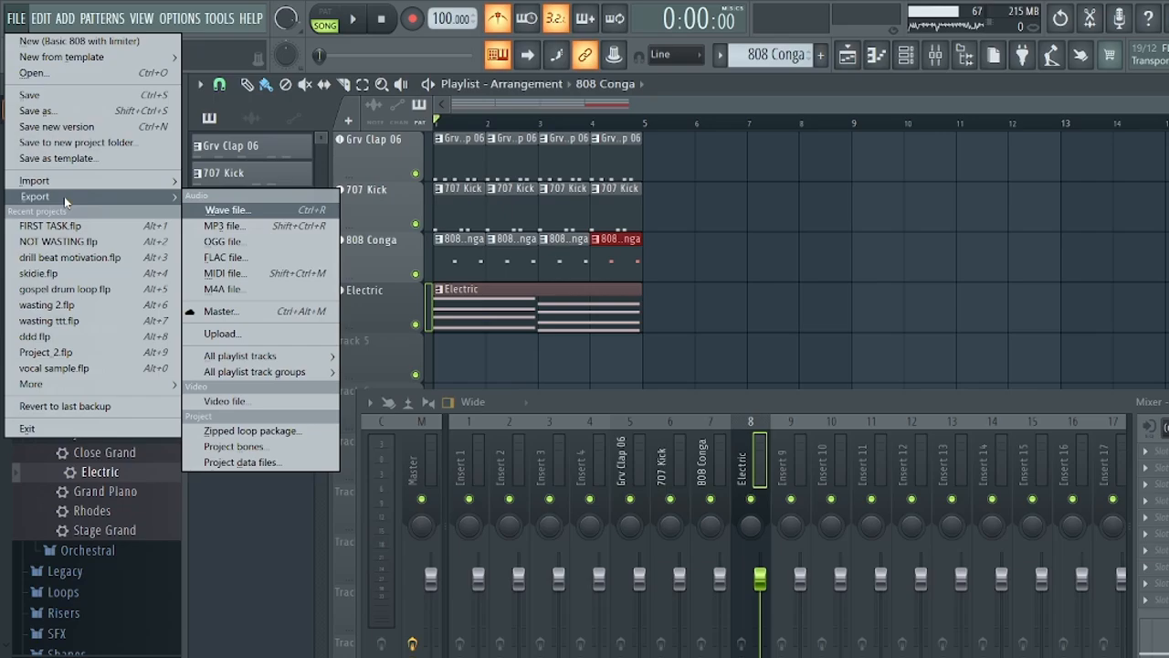
click(233, 228)
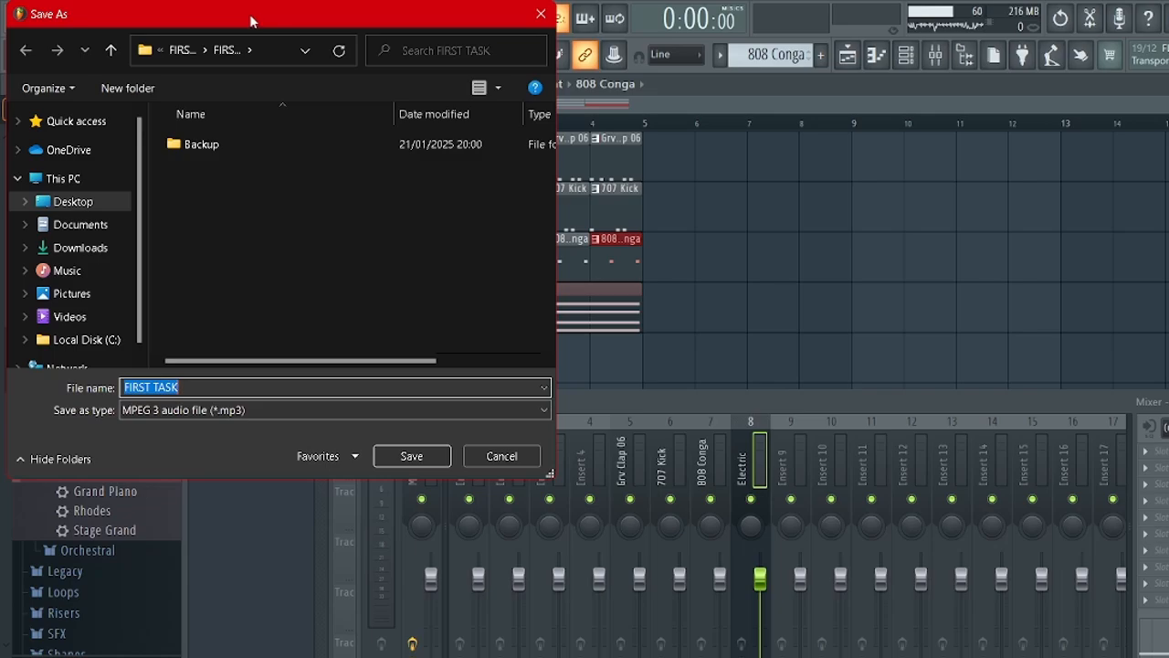
drag(255, 20, 452, 48)
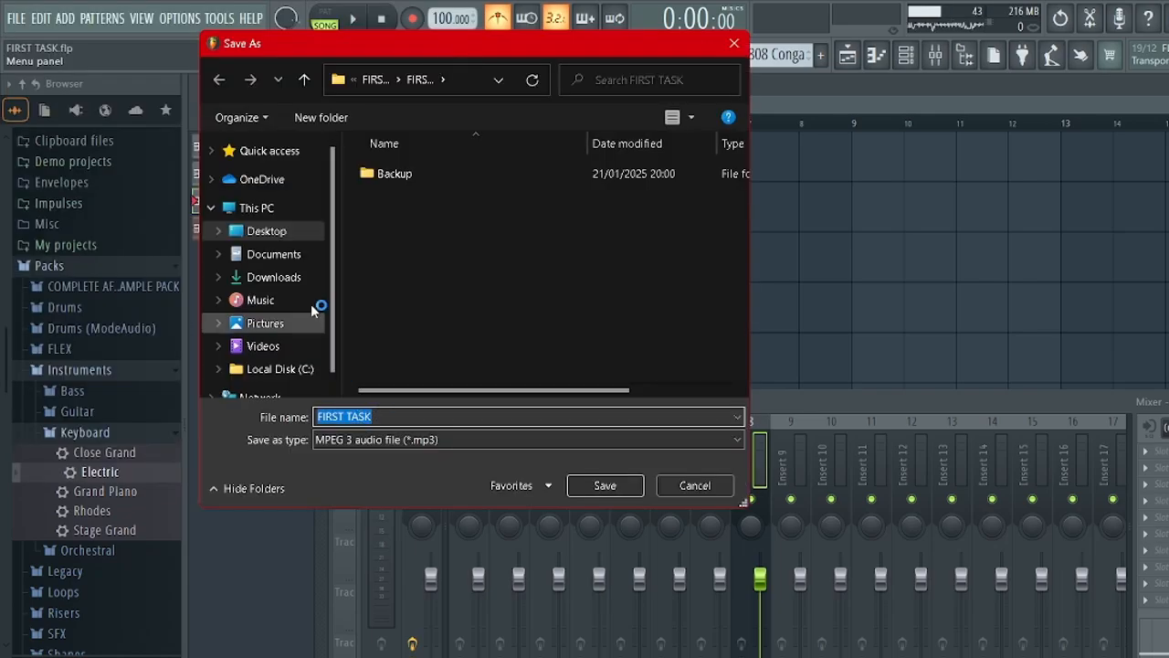
click(313, 232)
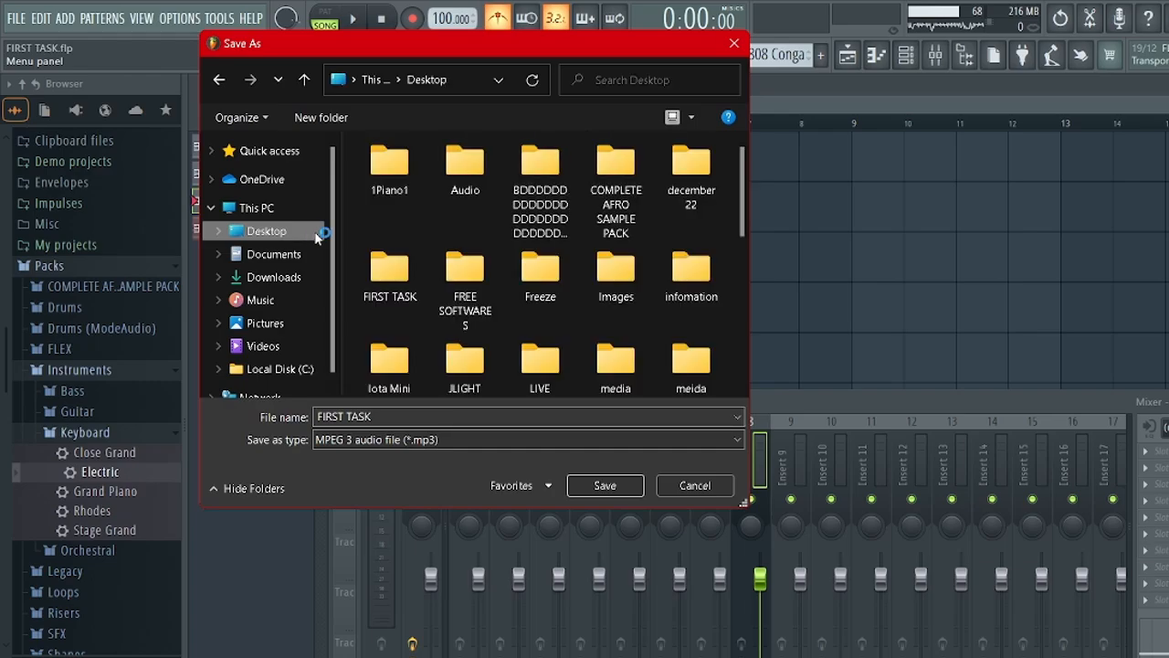
scroll(470, 265, down, 8)
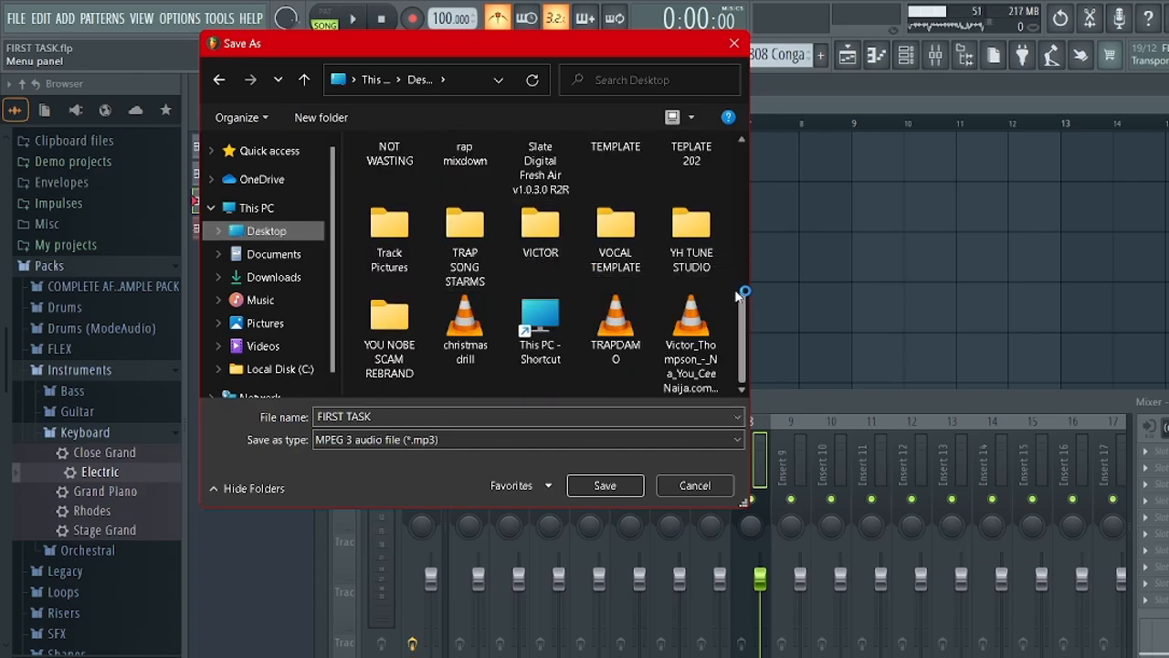
drag(745, 329, 741, 191)
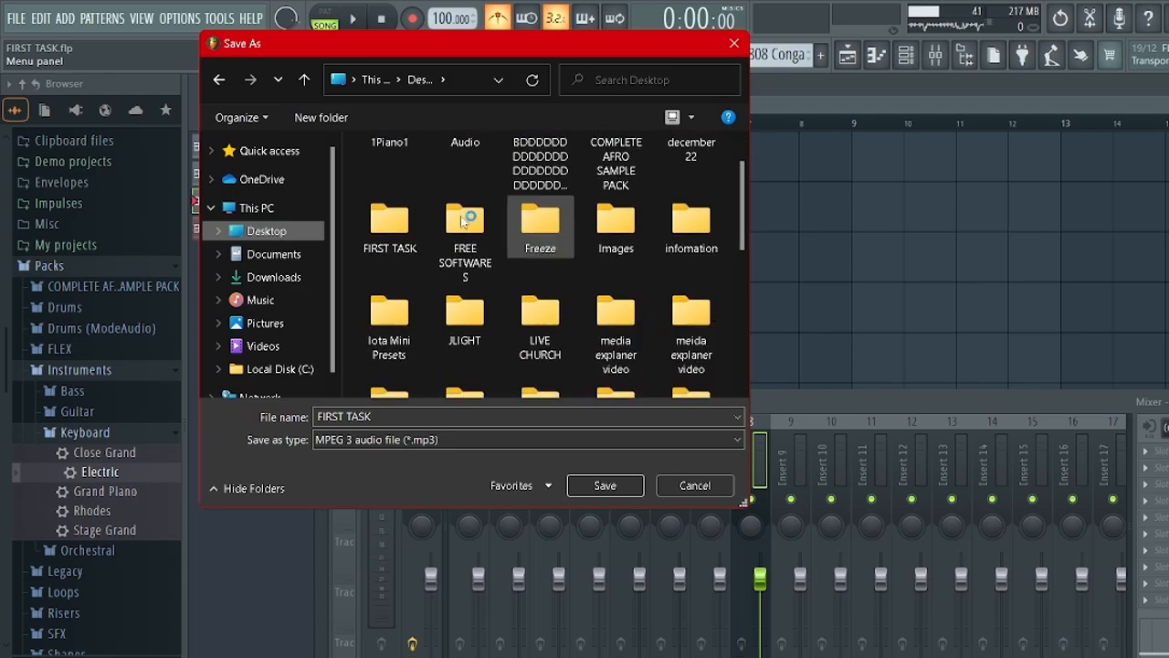
click(388, 224)
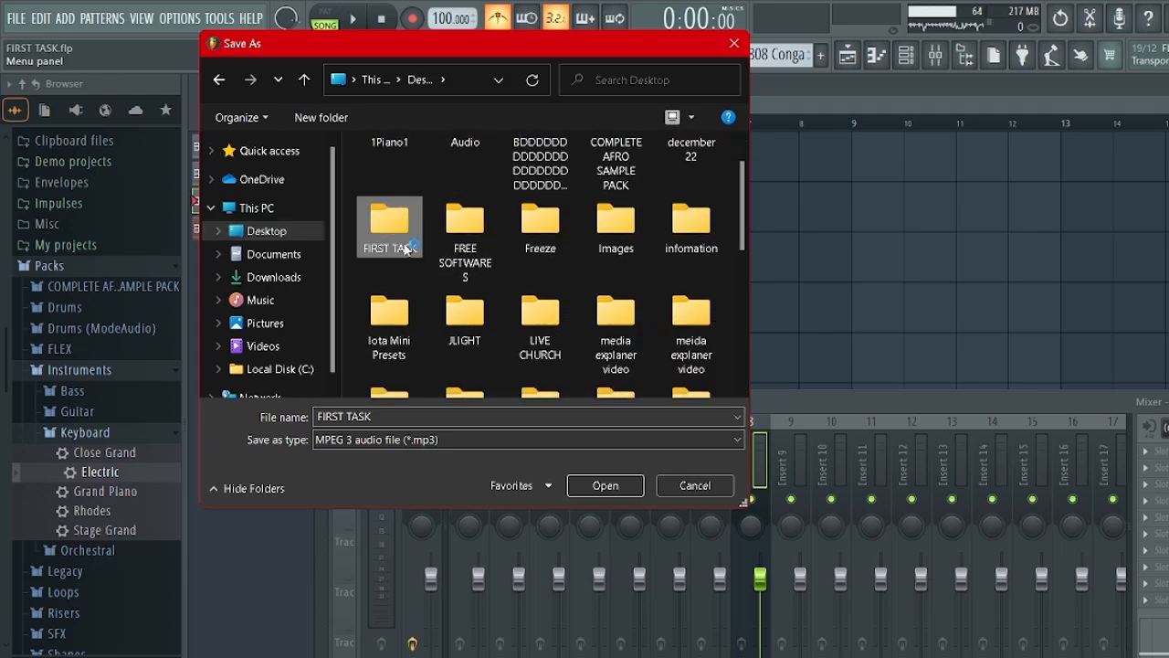
click(592, 485)
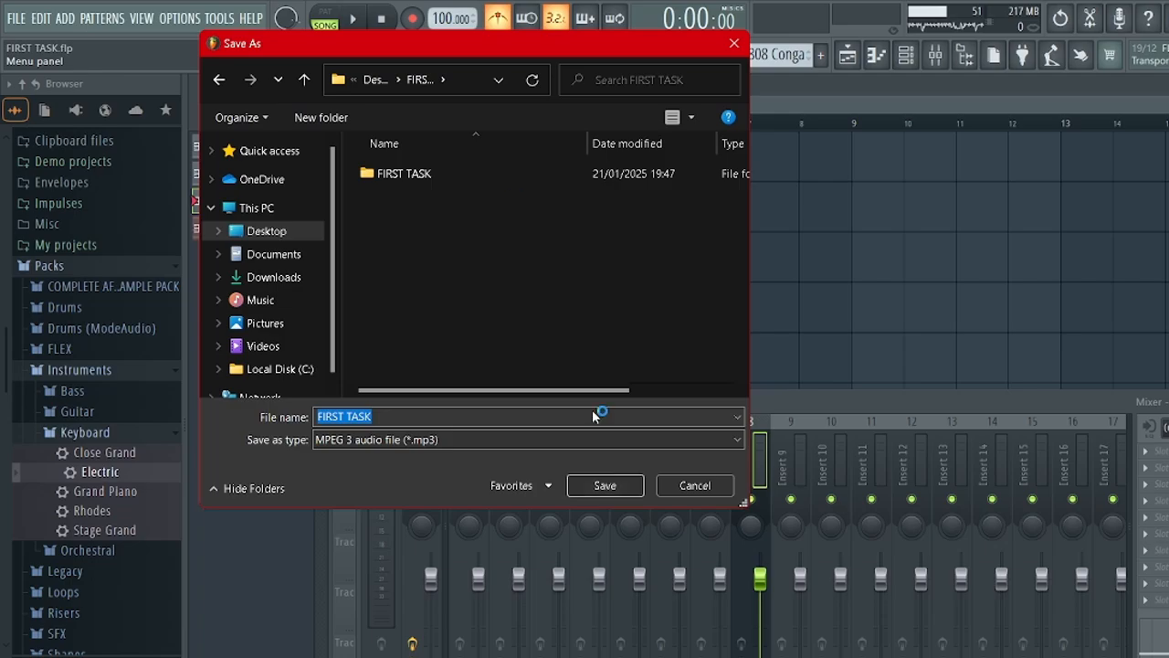
click(606, 485)
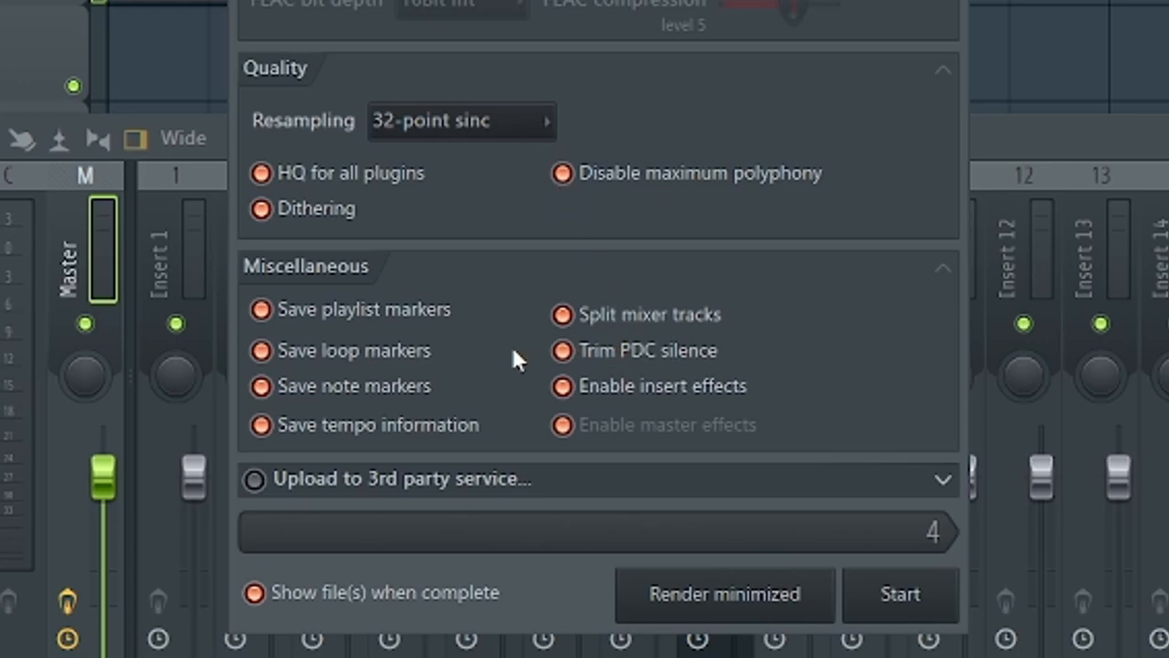
Turn off splitting of mixer tracks for the export and start rendering the MP3
click(566, 314)
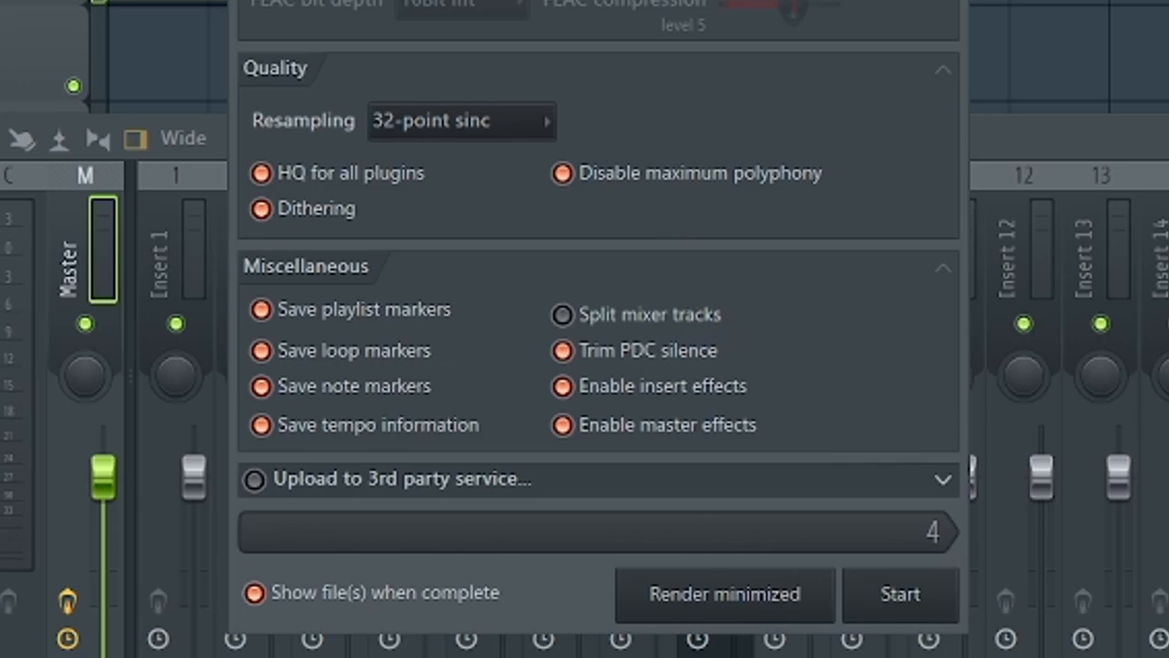
click(927, 605)
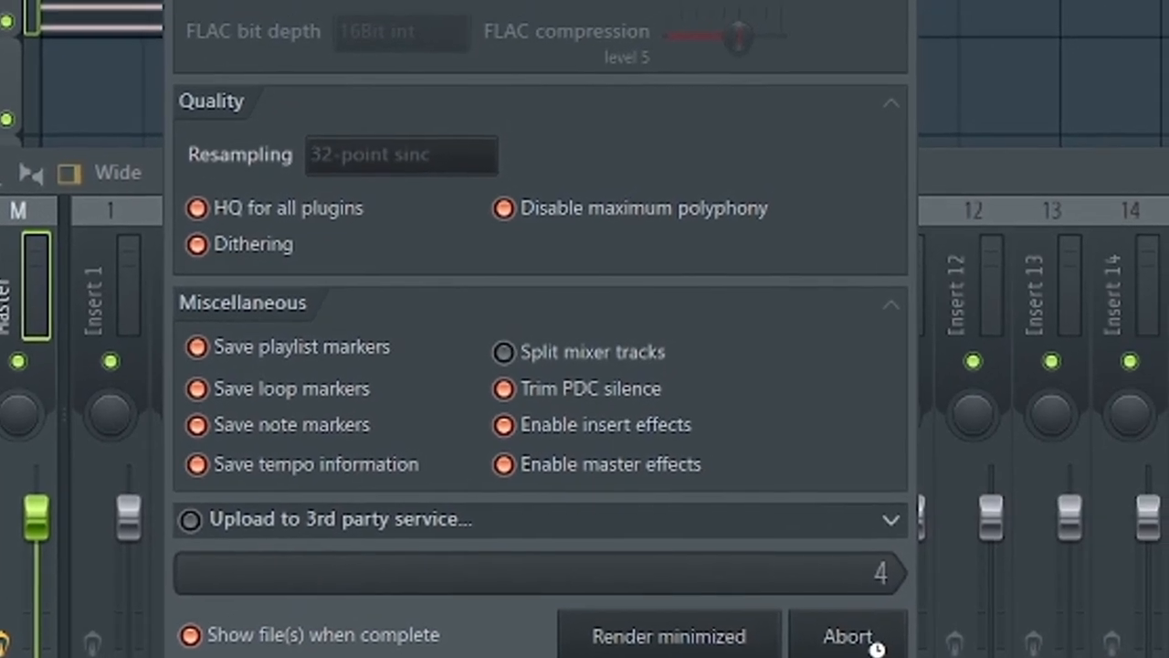